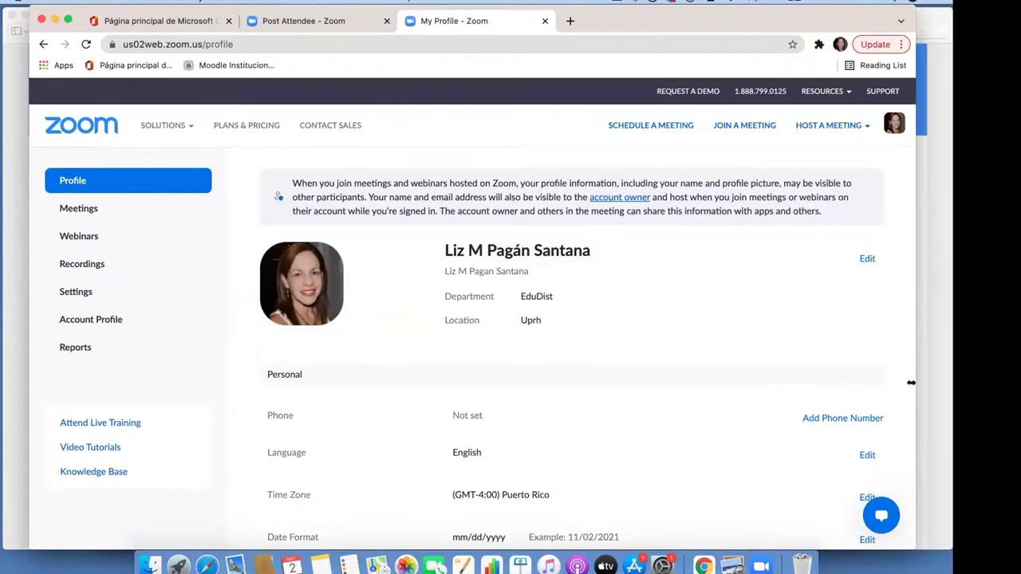
Step: Widen the browser window and look over the list of upcoming meetings
left_click_drag(910, 380, 931, 381)
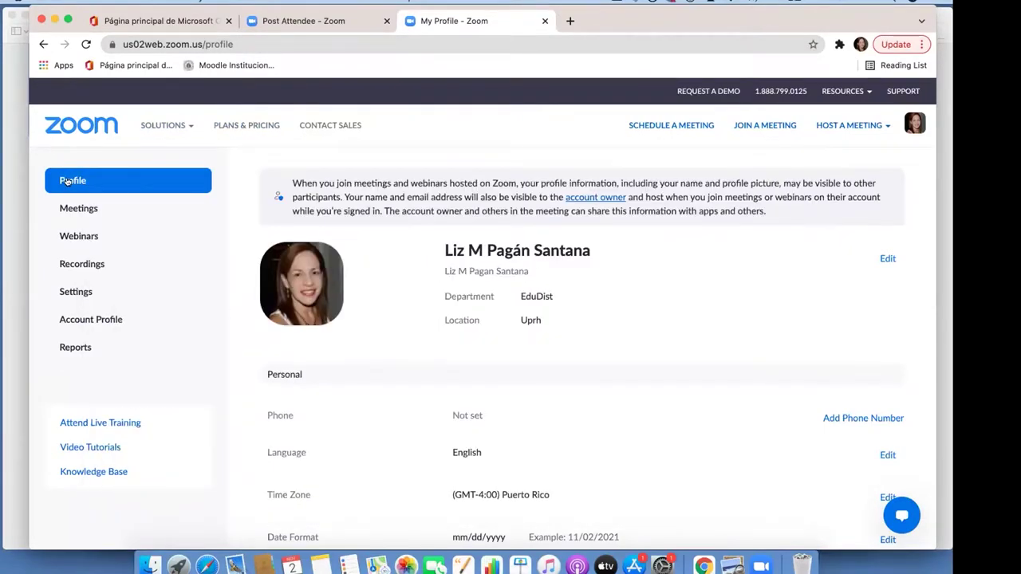
left_click(74, 209)
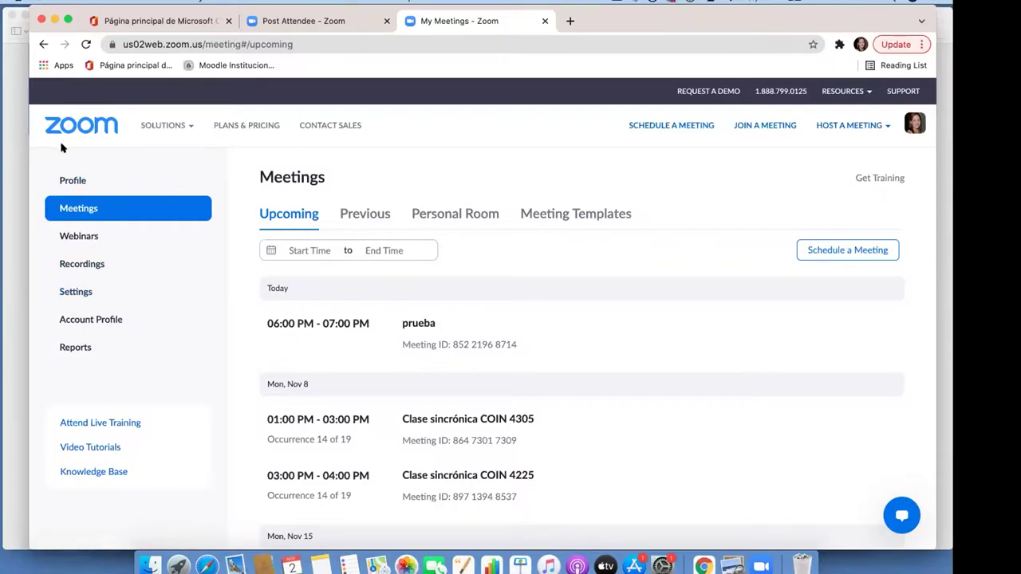
Step: Edit the profile to add a period after the middle initial in First Name and accent the surname in Display Name, and save it
left_click(65, 183)
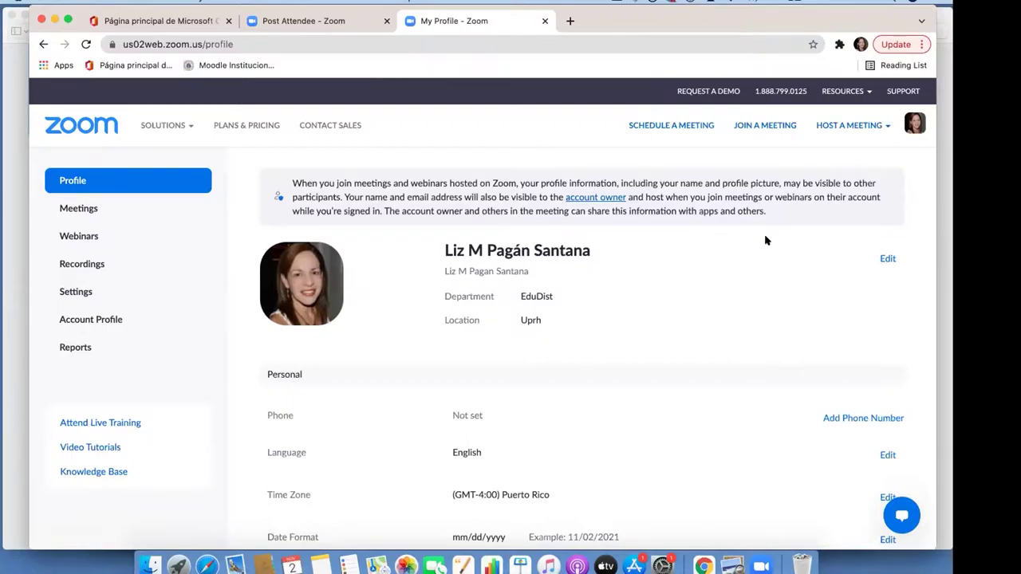
left_click(887, 258)
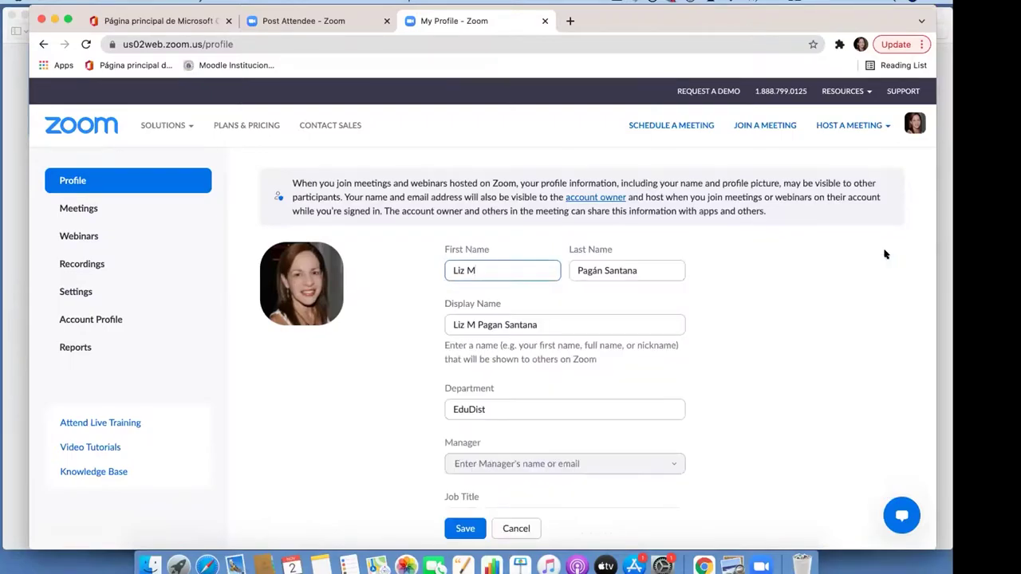
type(".")
left_click(490, 326)
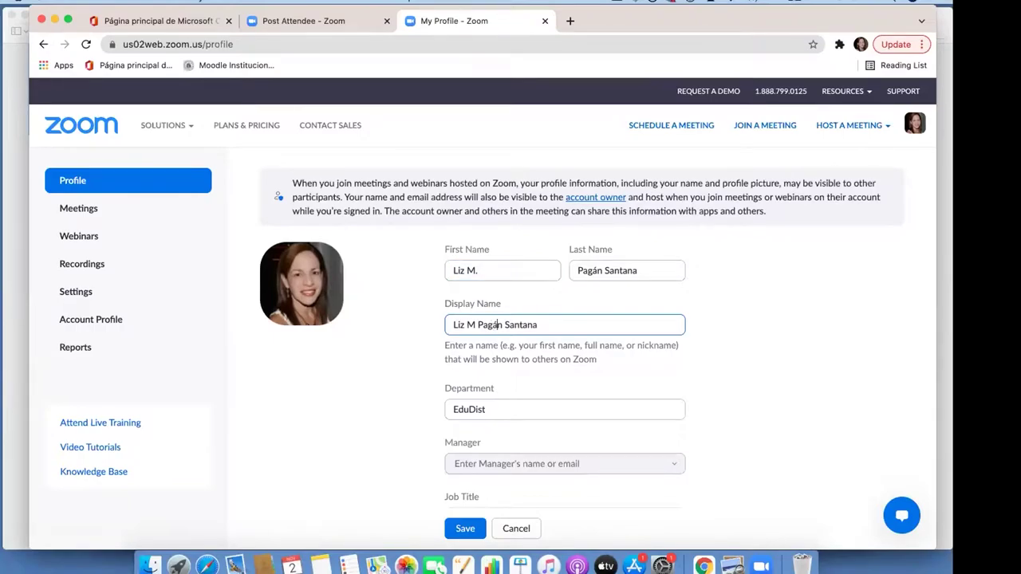
left_click(464, 529)
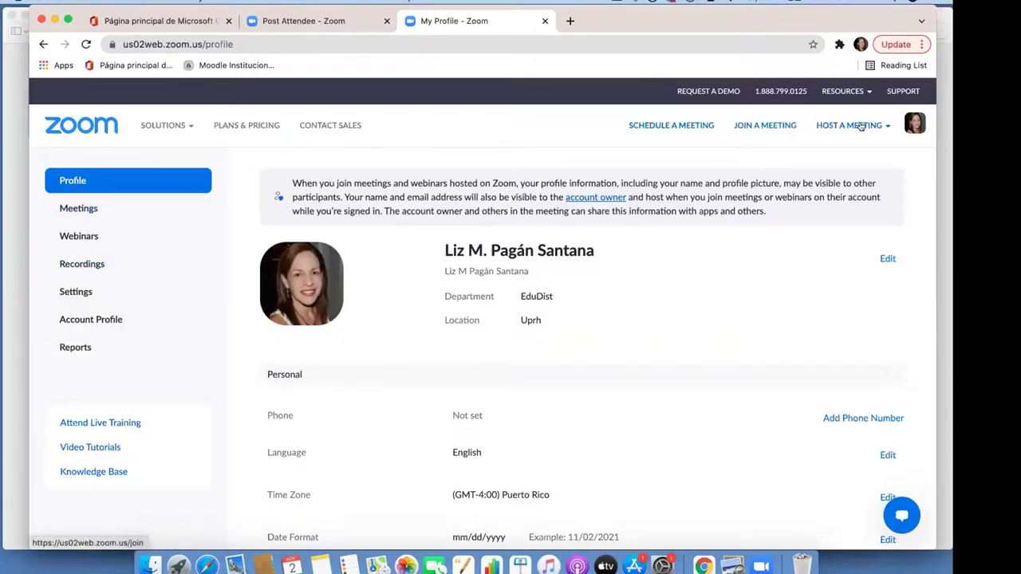
Step: Start scheduling a new meeting and set its topic to "Taller Zoom"
mouse_move(813, 125)
left_click(74, 210)
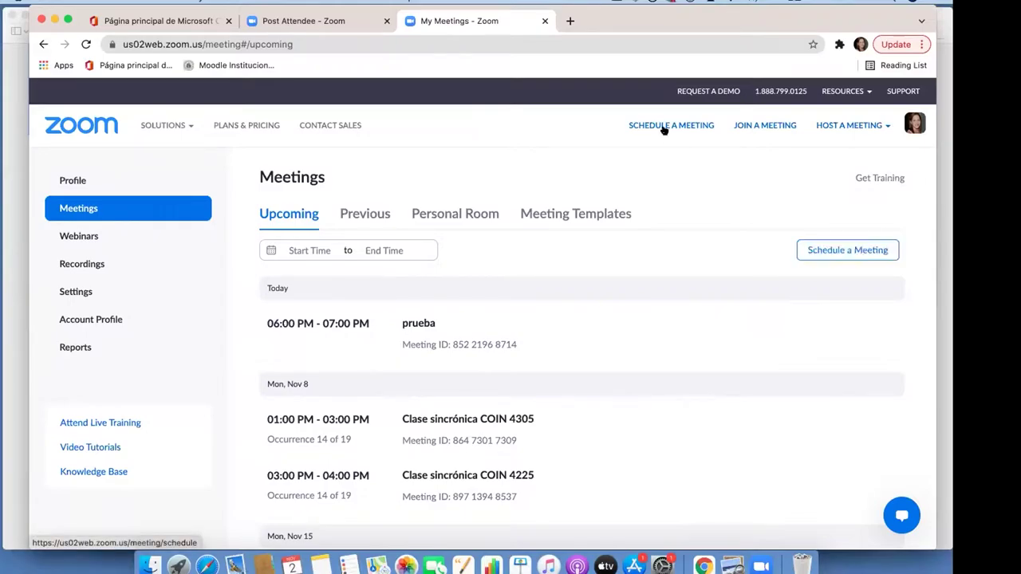
left_click(826, 252)
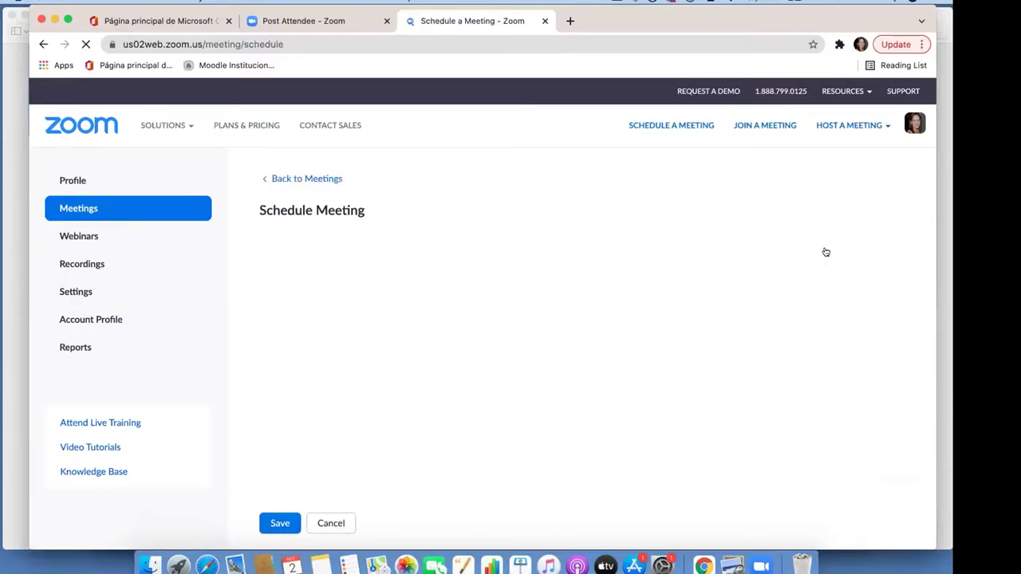
scroll(825, 251, "down", 1)
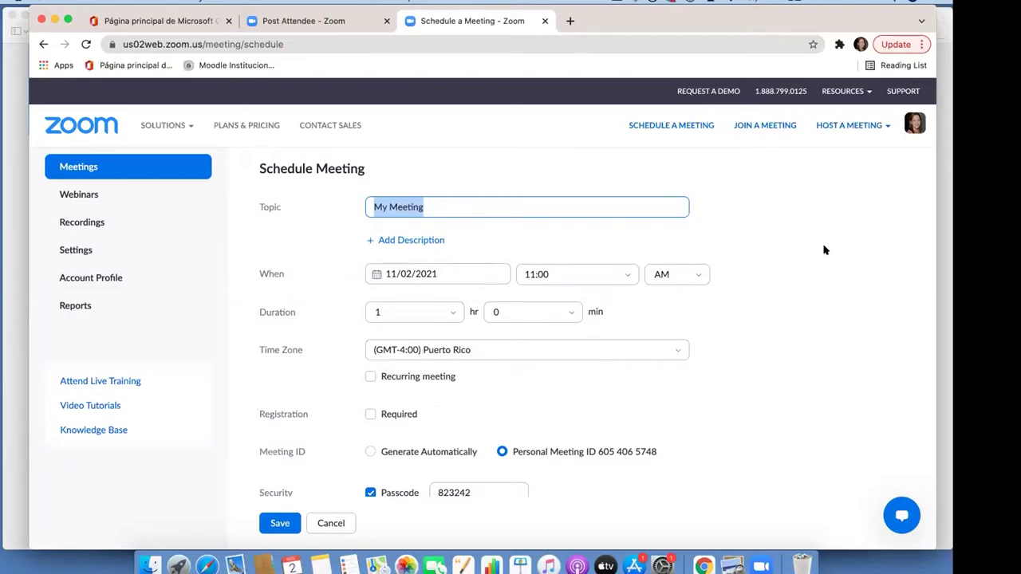
type("Taller Zoom")
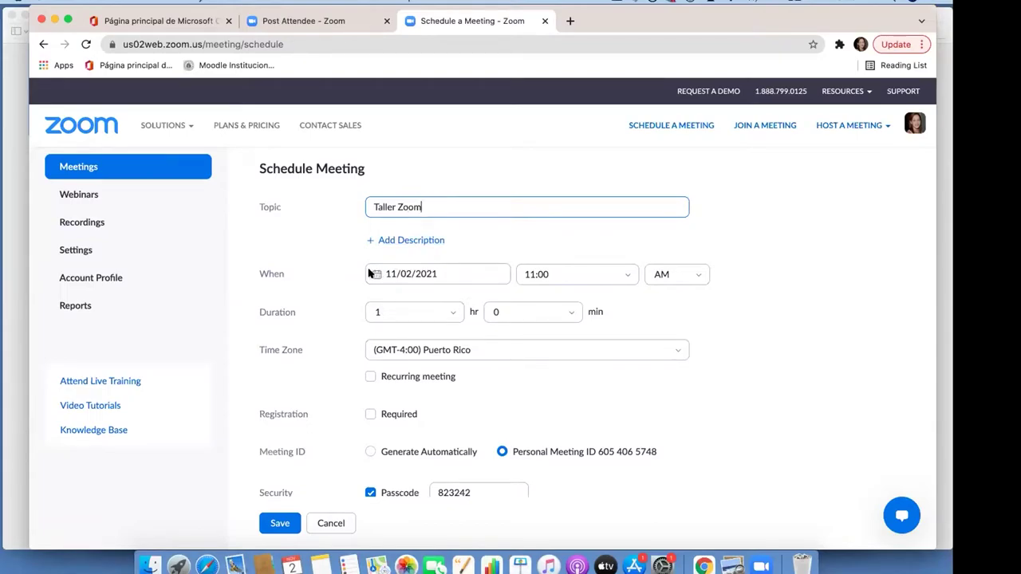
Step: Set the meeting's start time to 07:00 PM
left_click(570, 274)
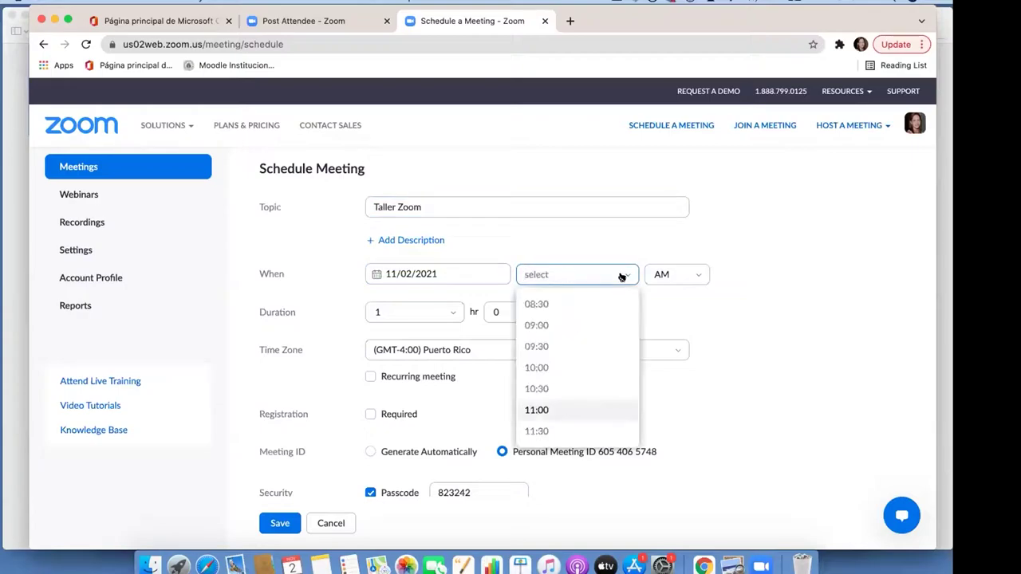
scroll(559, 383, "down", 3)
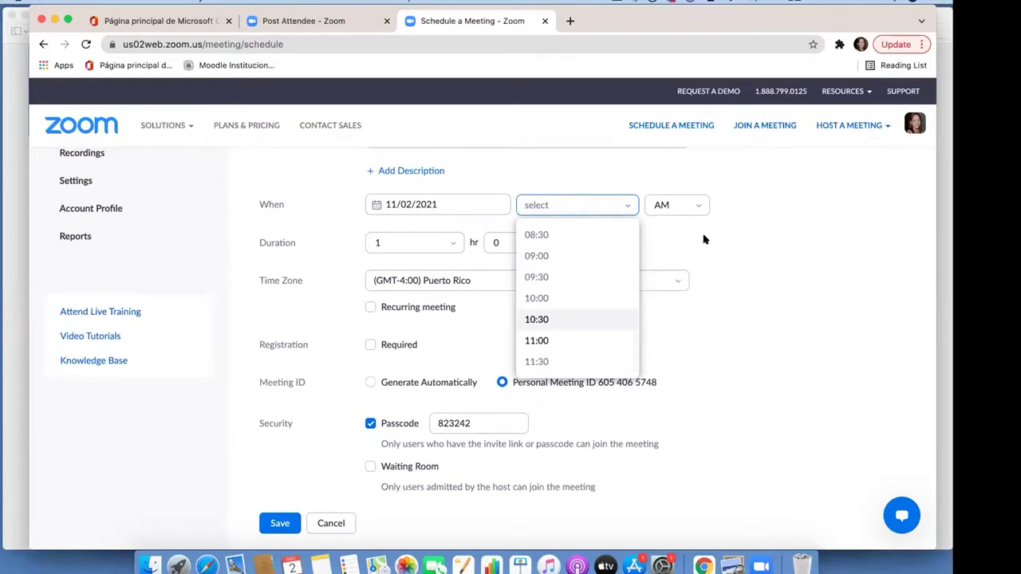
left_click(693, 205)
left_click(659, 254)
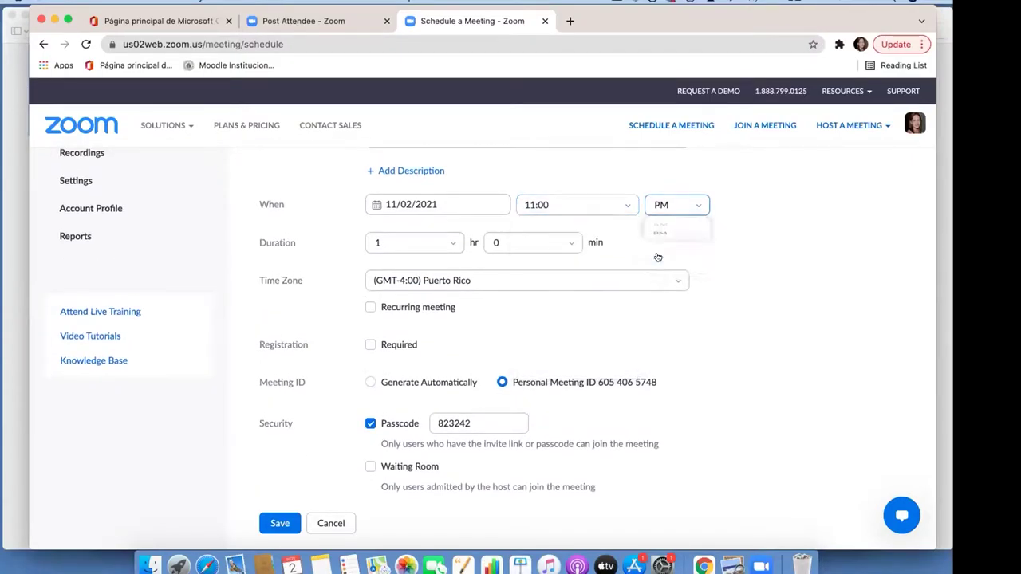
left_click(588, 205)
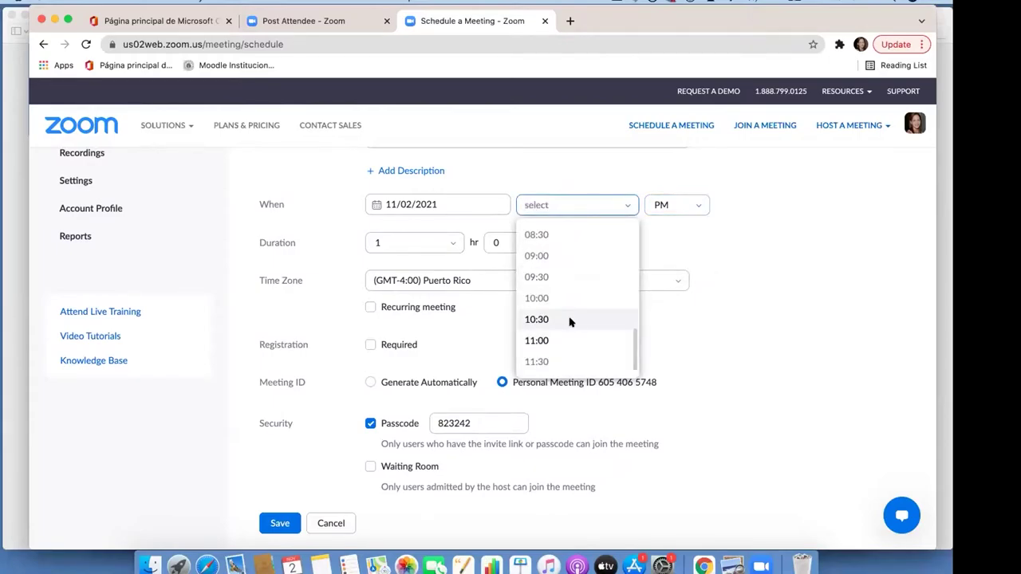
scroll(571, 311, "down", 10)
scroll(596, 257, "up", 6)
scroll(555, 163, "up", 4)
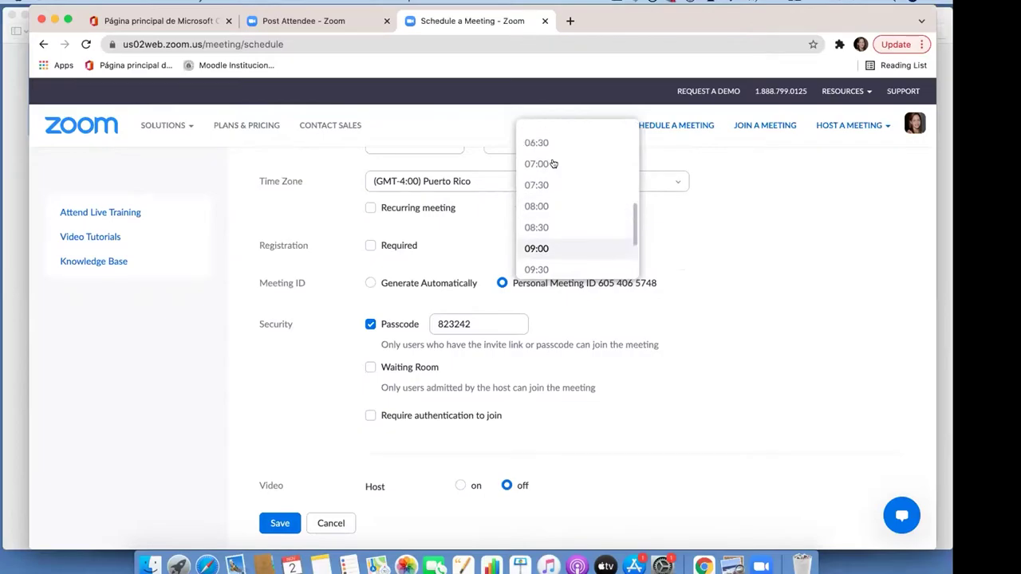
left_click(539, 163)
scroll(643, 230, "up", 2)
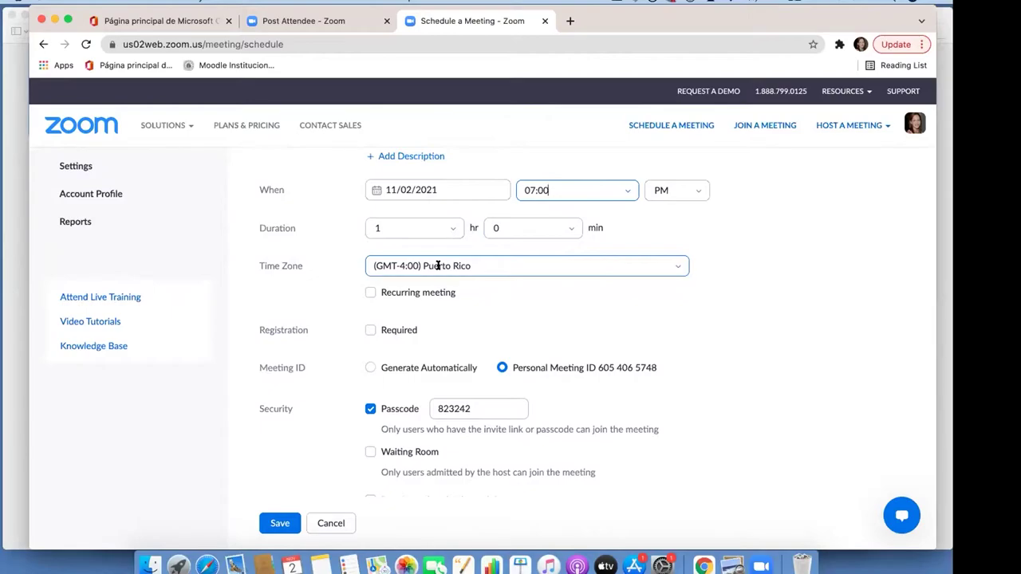
Step: Check the available time zones, keep Puerto Rico, and make registration required for the meeting
left_click(676, 267)
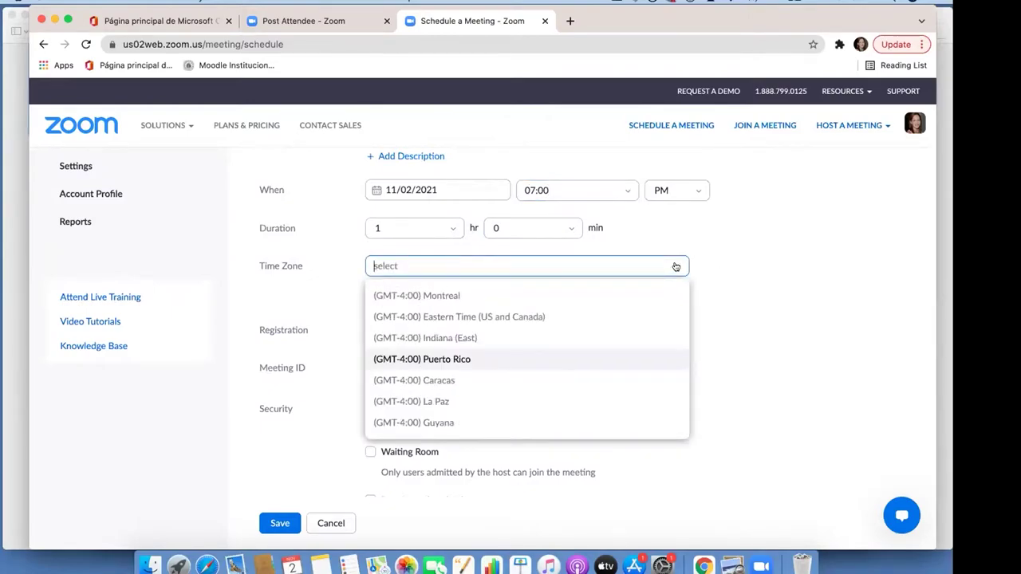
left_click(725, 280)
scroll(374, 312, "down", 2)
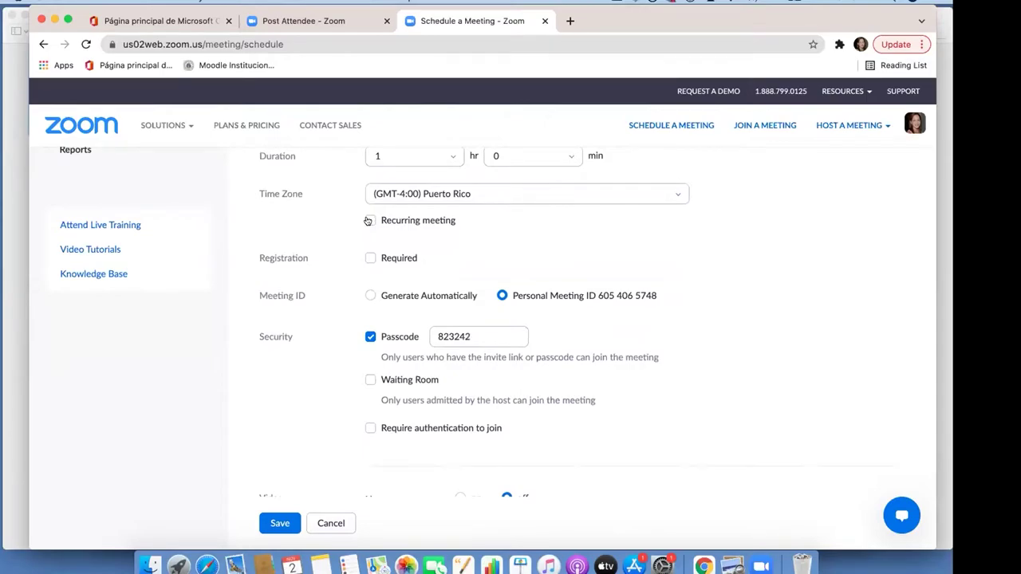
left_click(369, 258)
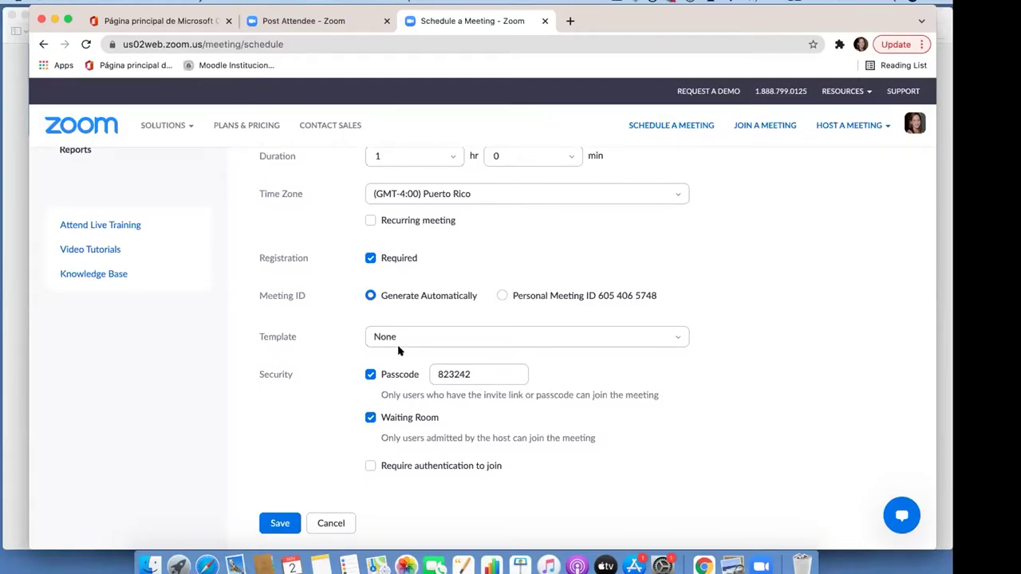
Step: Review the security, video and audio settings and expand the additional meeting options
scroll(399, 351, "down", 2)
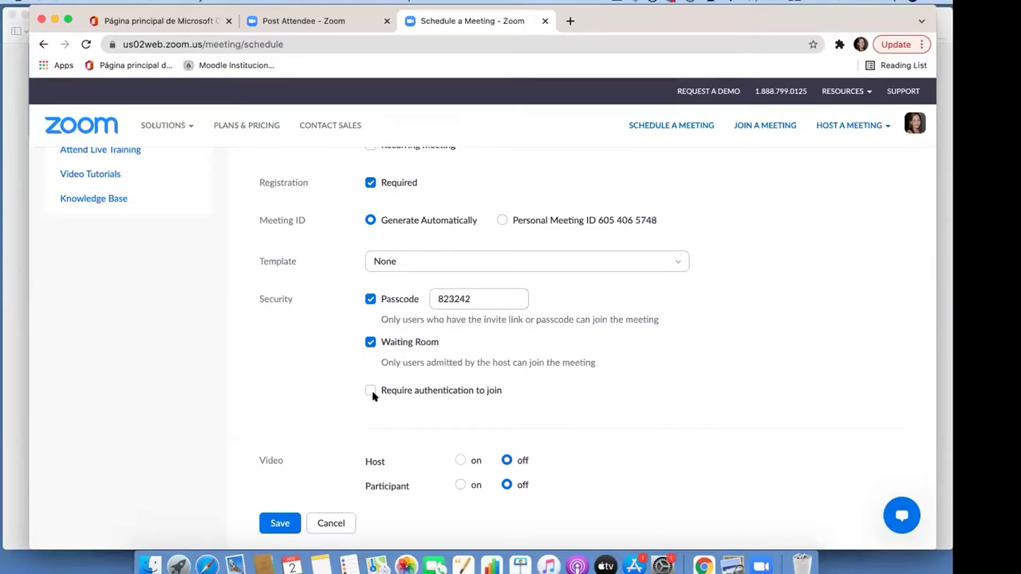
scroll(373, 392, "down", 3)
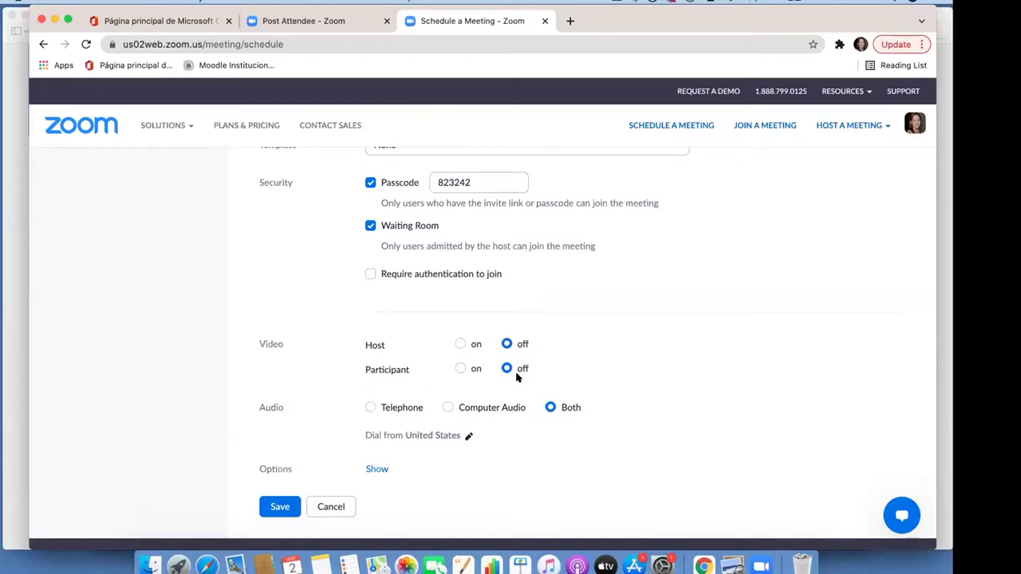
scroll(516, 376, "down", 1)
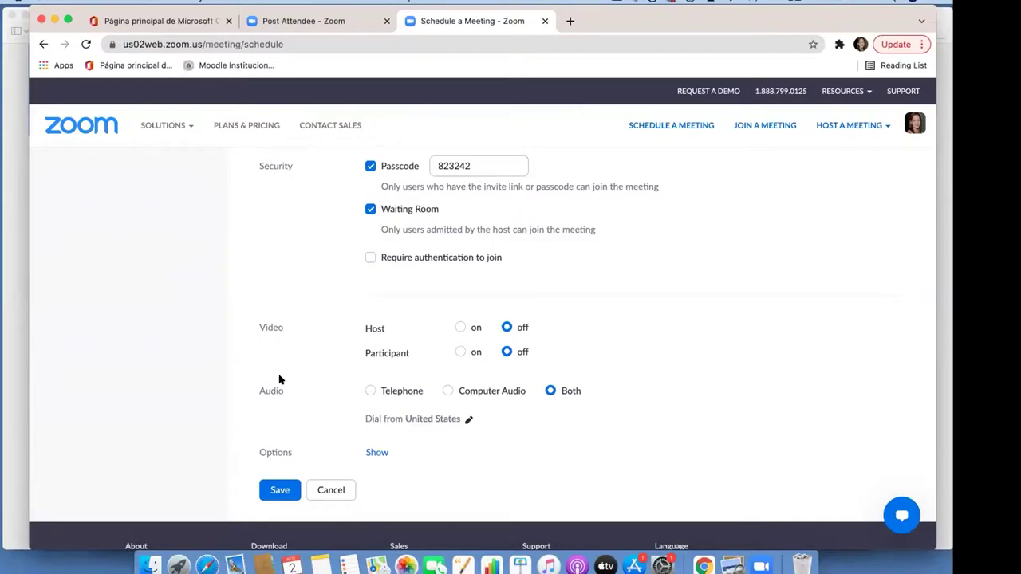
scroll(279, 380, "down", 2)
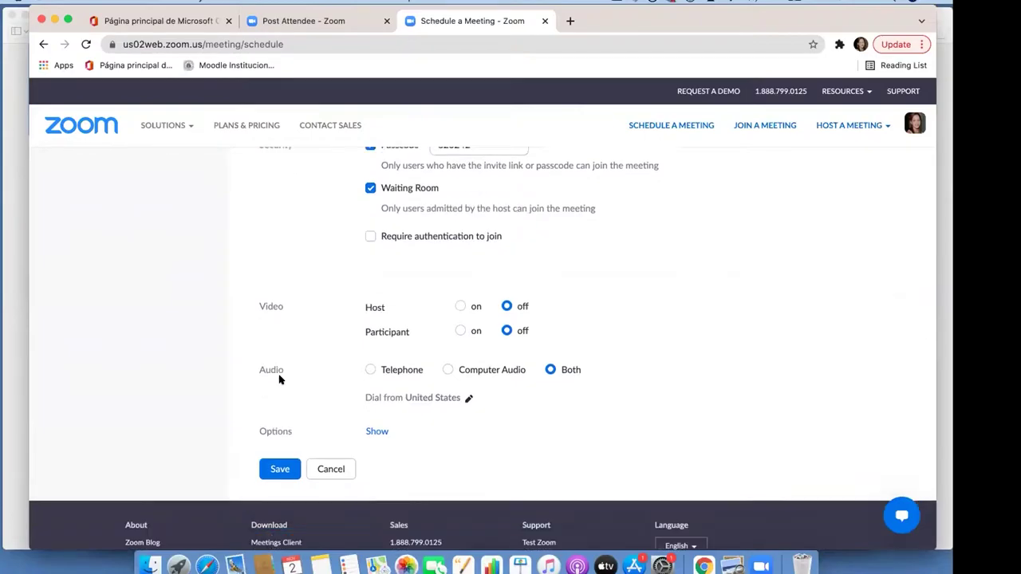
left_click(375, 416)
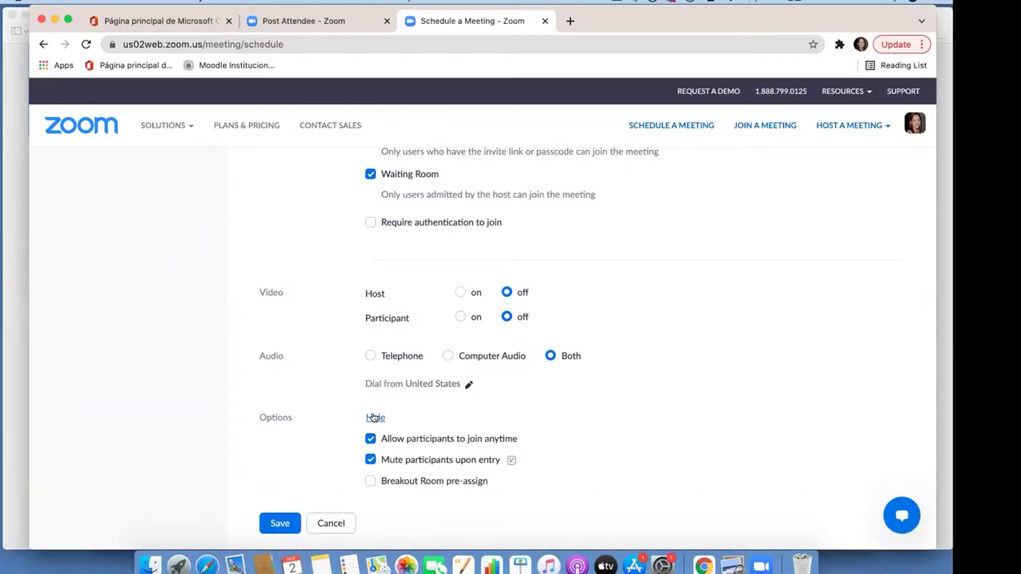
scroll(373, 418, "down", 5)
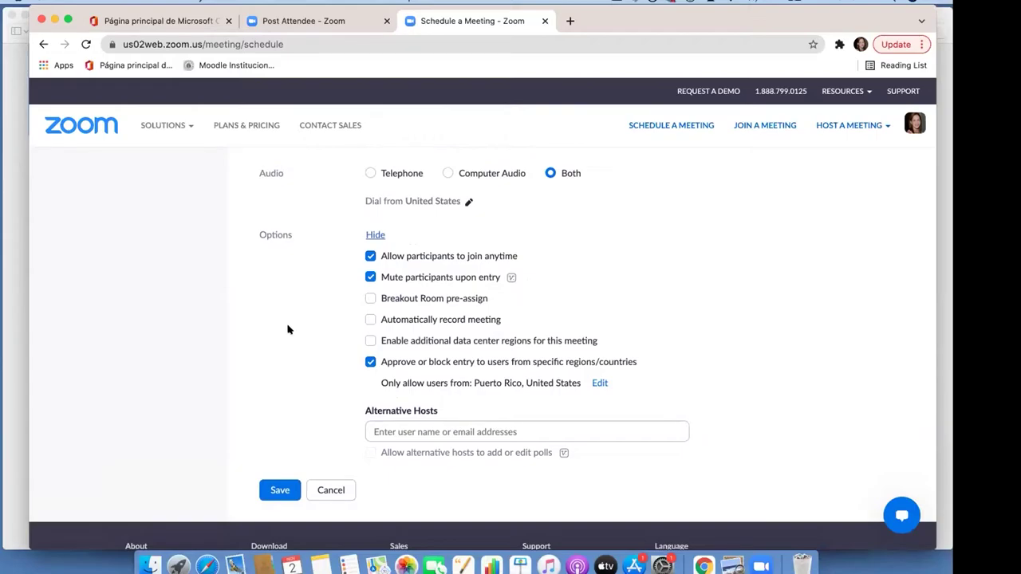
Step: Find a colleague by first name and add them as an alternative host
left_click(387, 423)
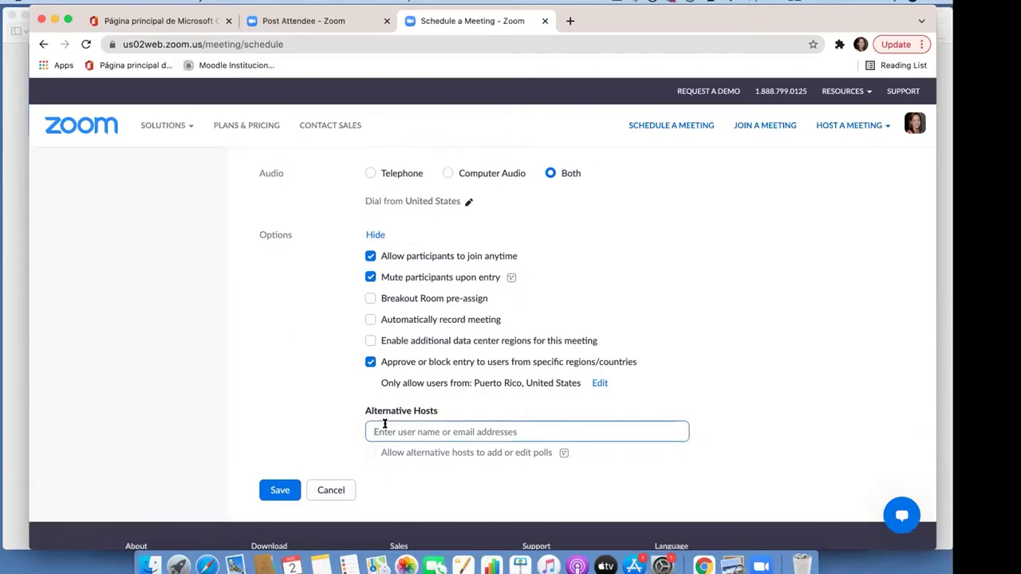
type("yani")
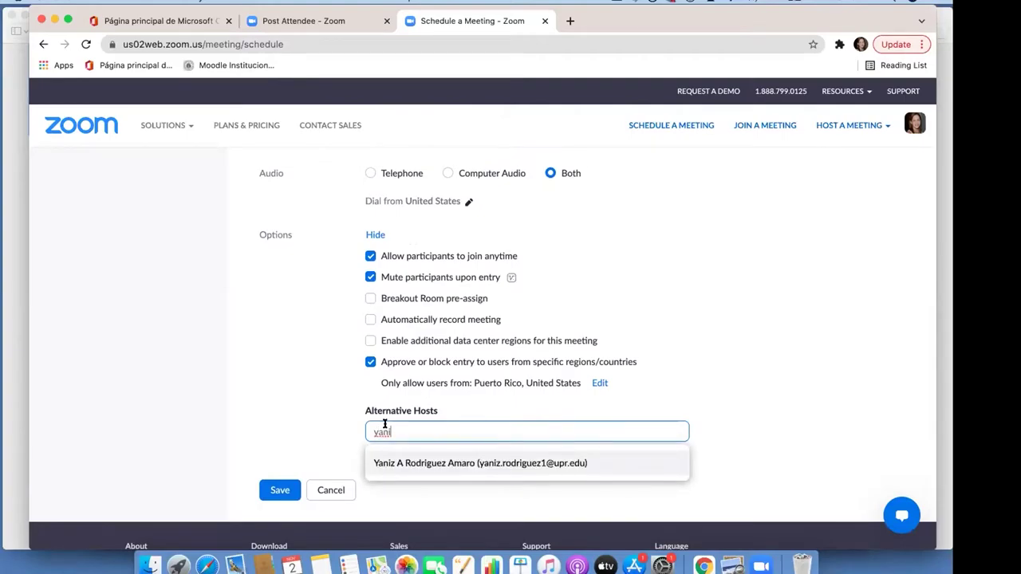
left_click(409, 463)
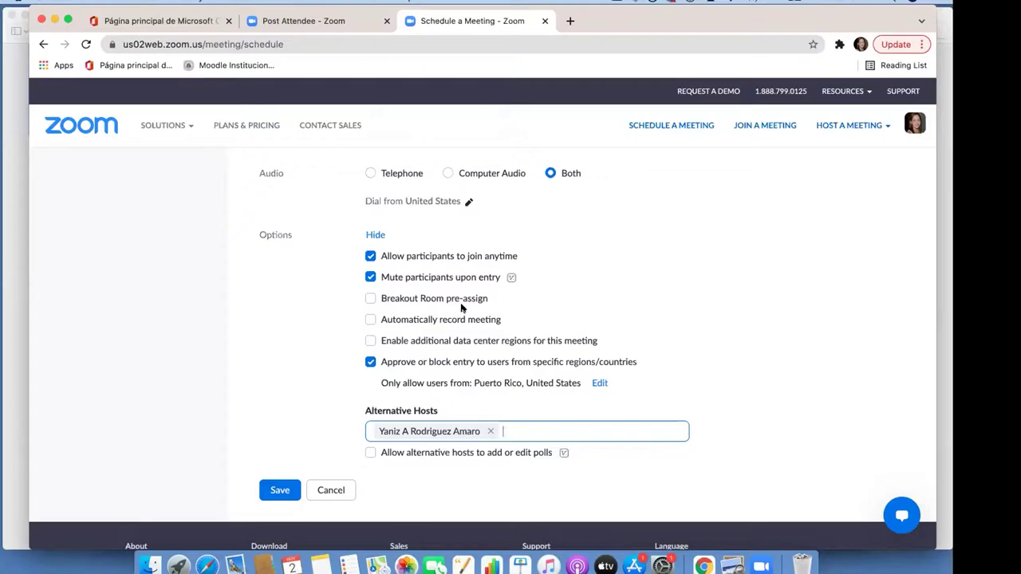
Step: Turn Breakout Room pre-assign on and back off, and save the scheduled meeting
left_click(370, 299)
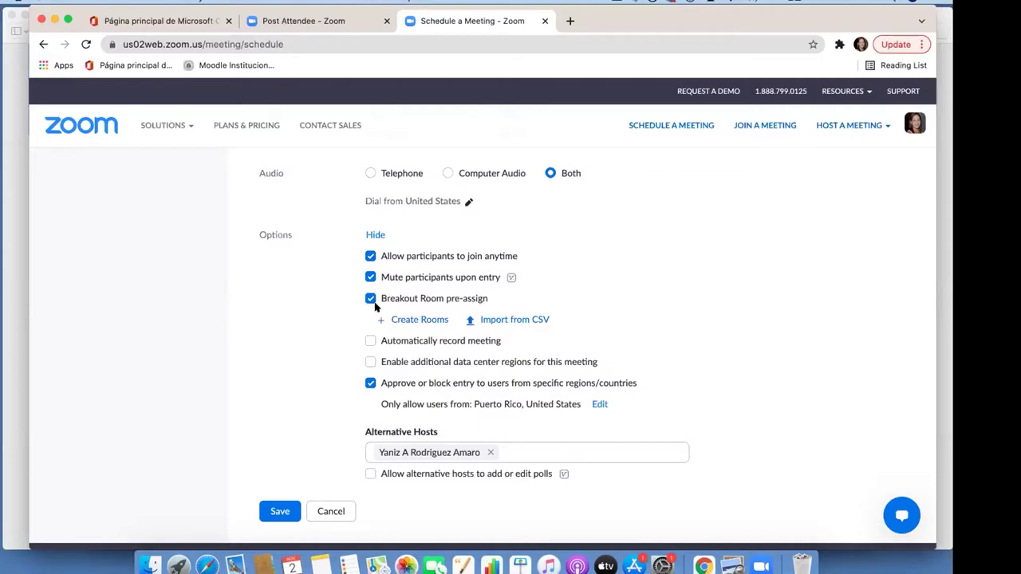
left_click(368, 299)
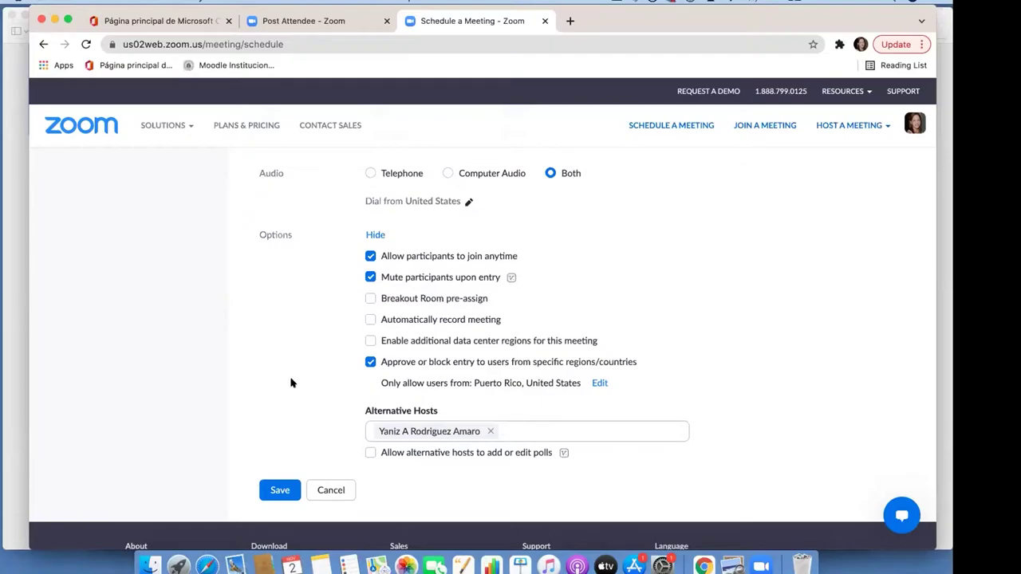
left_click(274, 489)
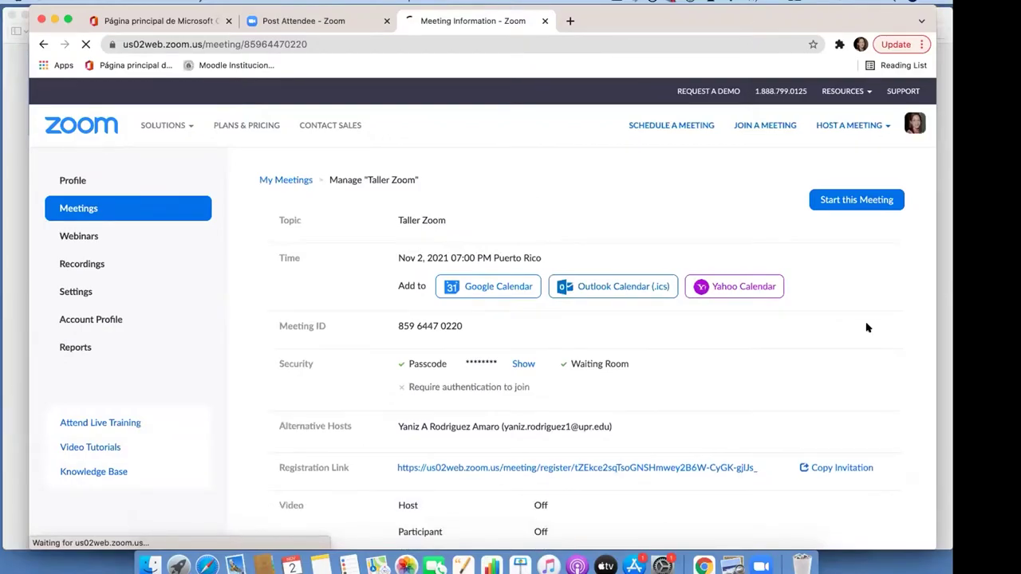
Step: Open the invitation with the registration link for the Taller Zoom meeting and copy its text
scroll(867, 327, "down", 1)
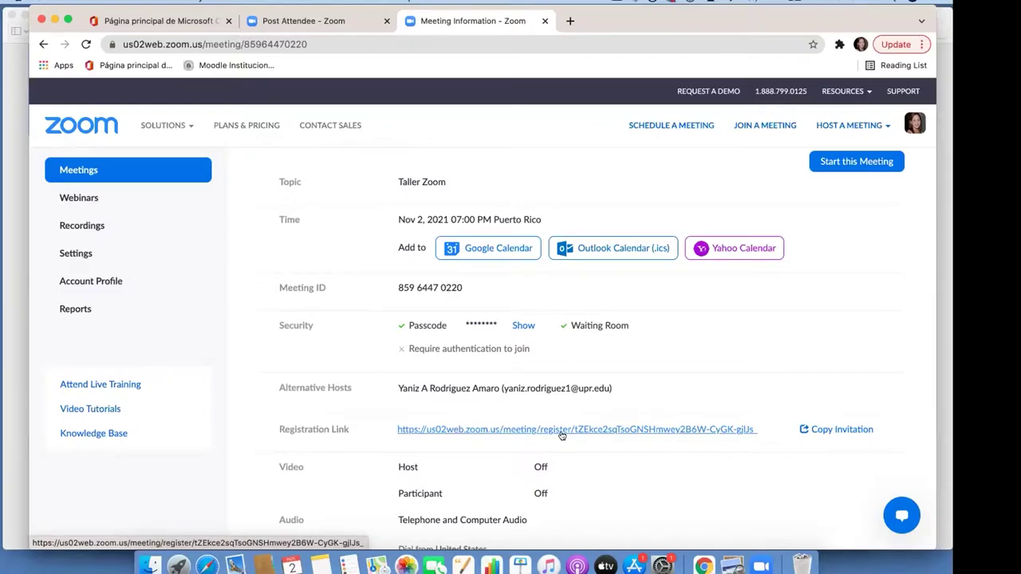
left_click(825, 429)
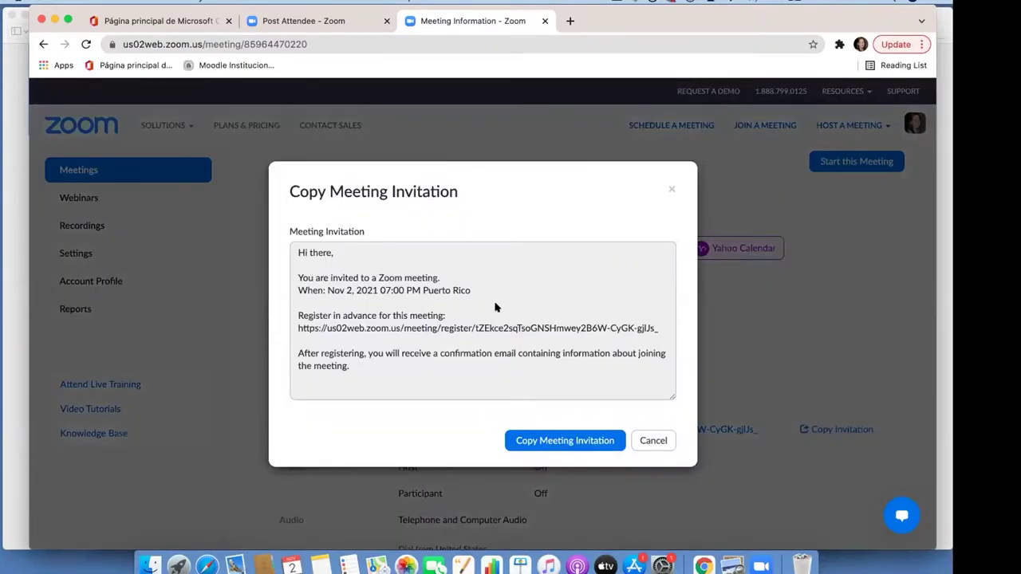
scroll(499, 317, "down", 1)
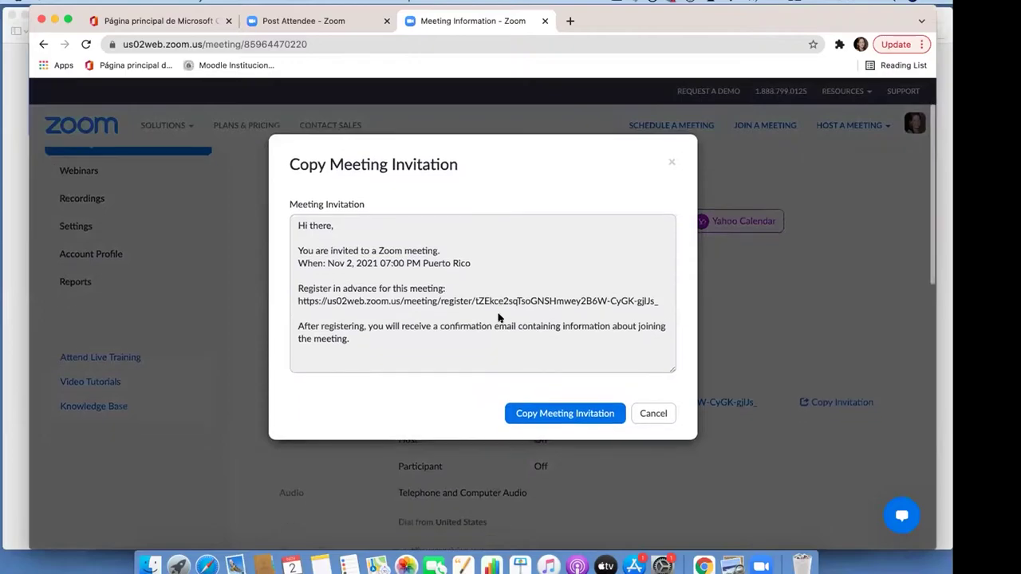
left_click(520, 414)
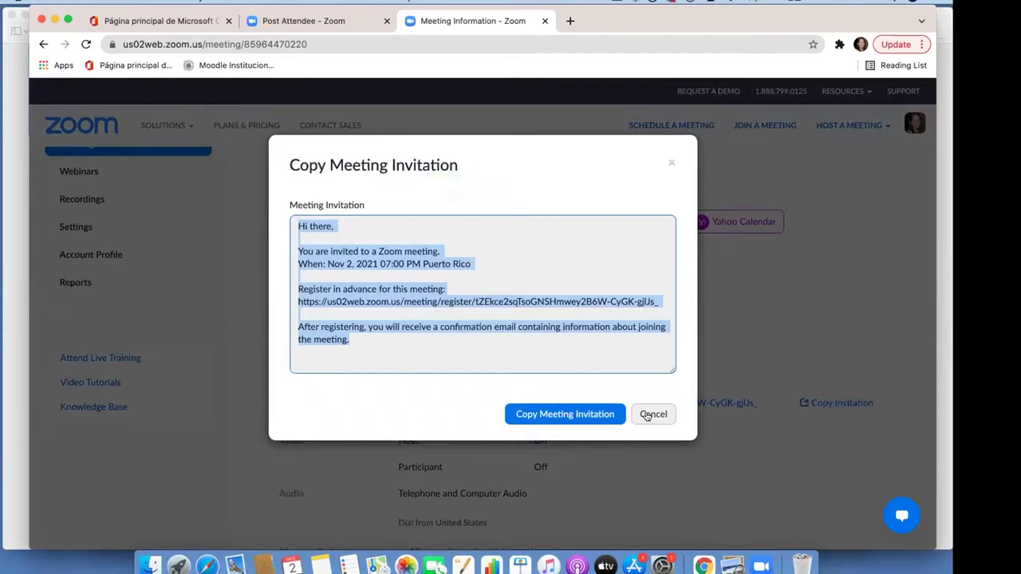
Step: Close the invitation, then review the Webinars page and the cloud recordings, showing the extra options of the newest Clase sincrónica COIN 4225 recording
left_click(650, 415)
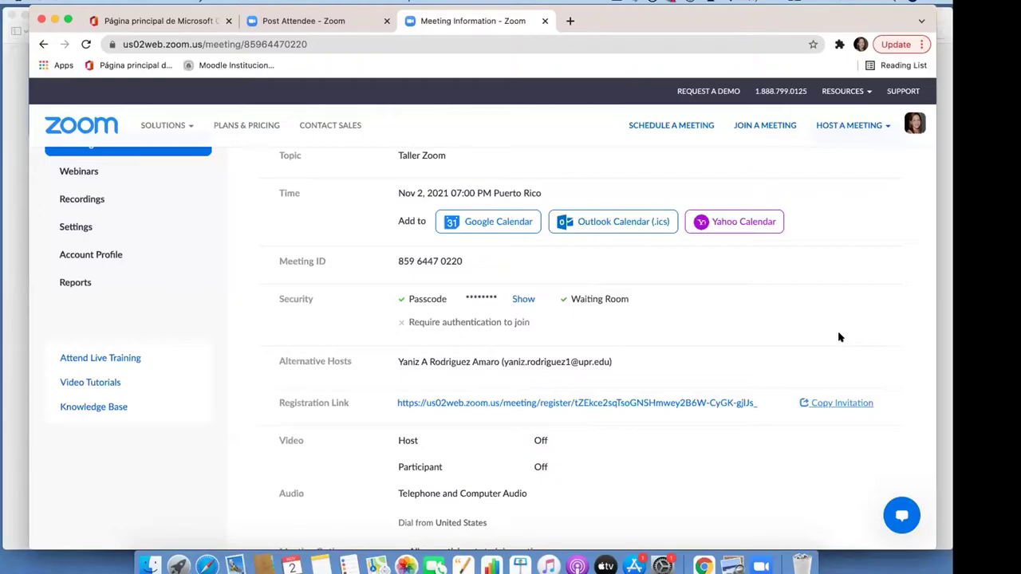
scroll(839, 337, "up", 2)
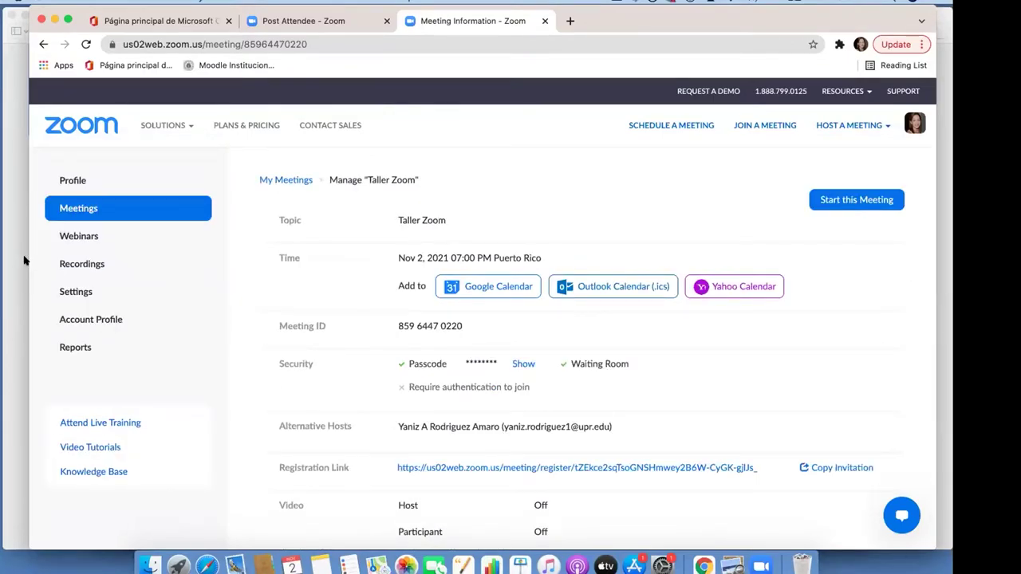
left_click(73, 237)
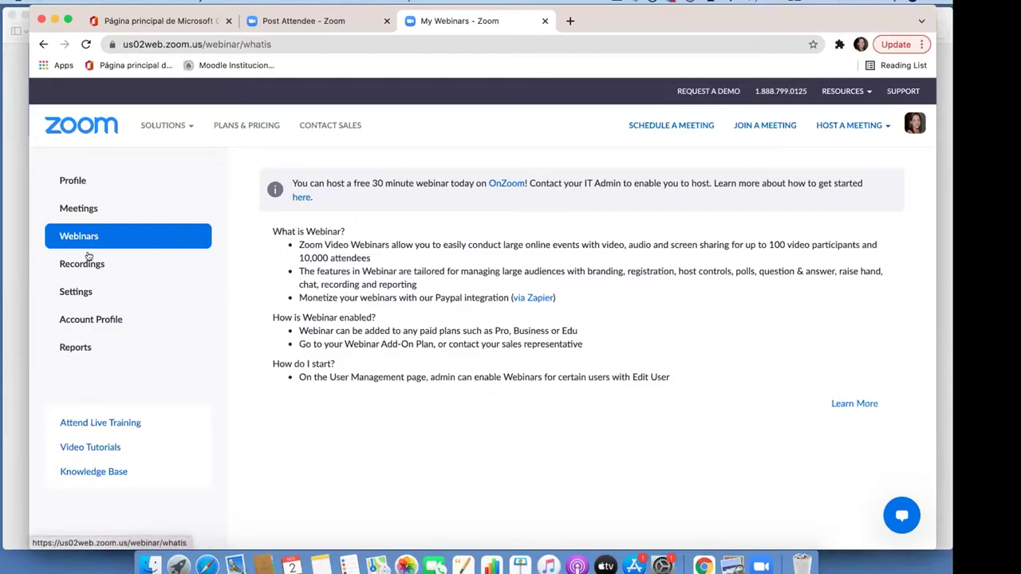
left_click(72, 264)
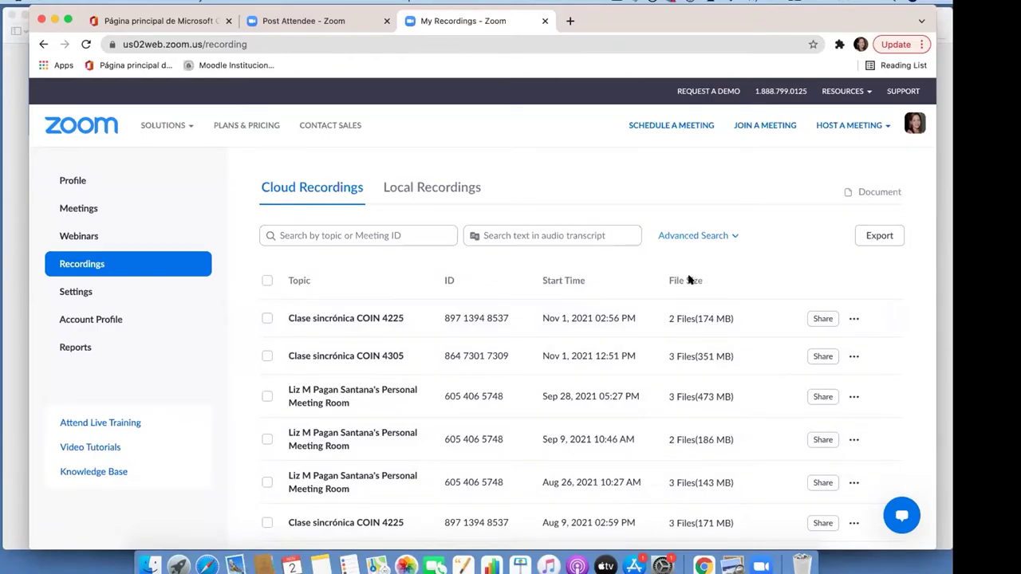
left_click(852, 319)
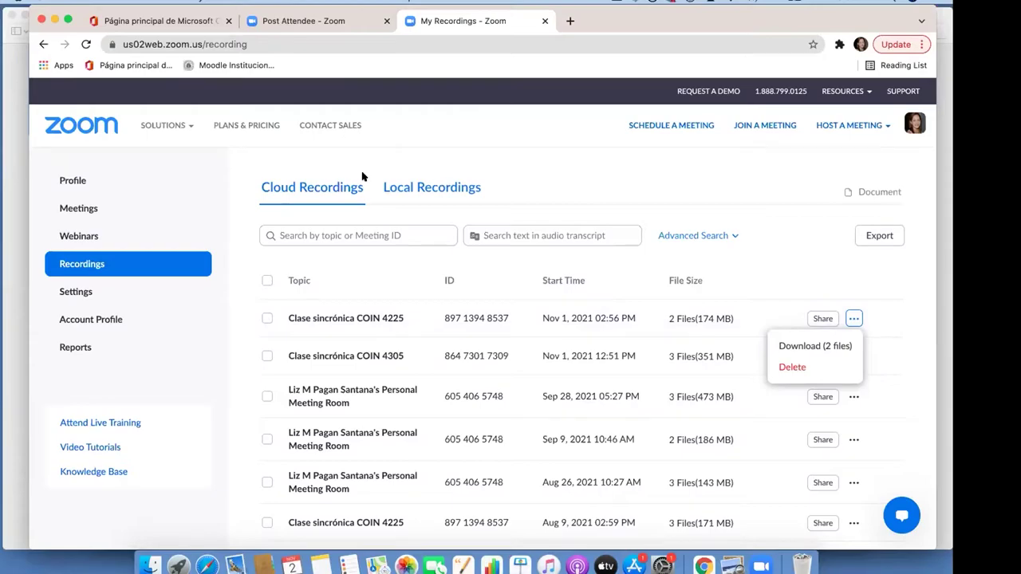
Step: Open the account settings and examine the meeting security options for the waiting room and passcodes
left_click(72, 293)
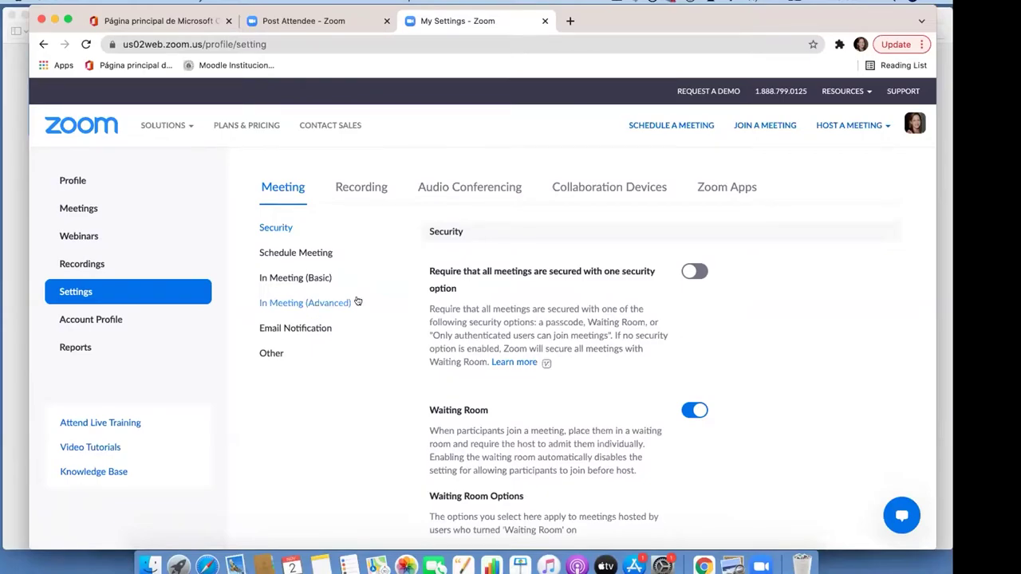
scroll(802, 444, "down", 2)
scroll(802, 443, "down", 2)
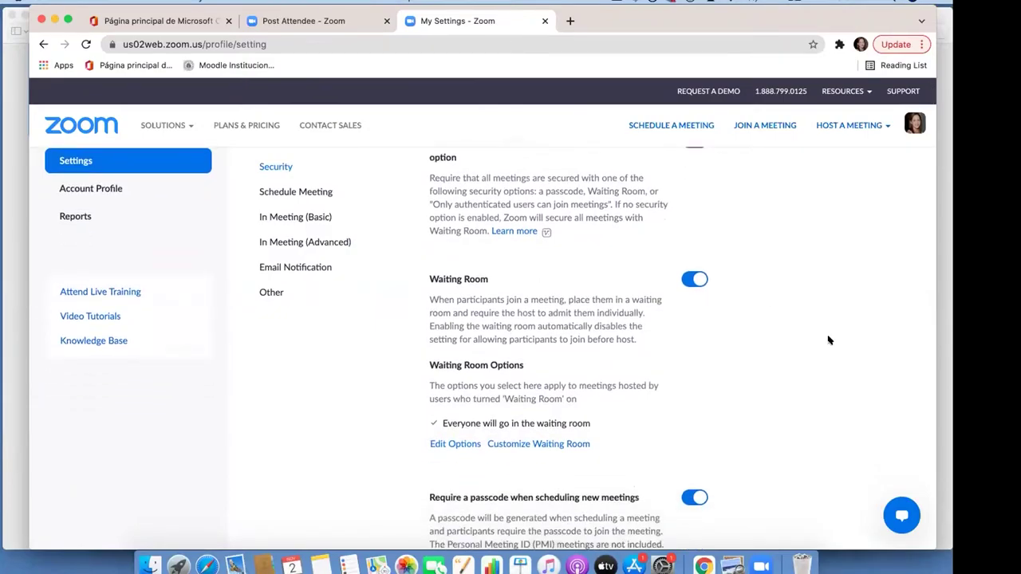
scroll(828, 340, "down", 5)
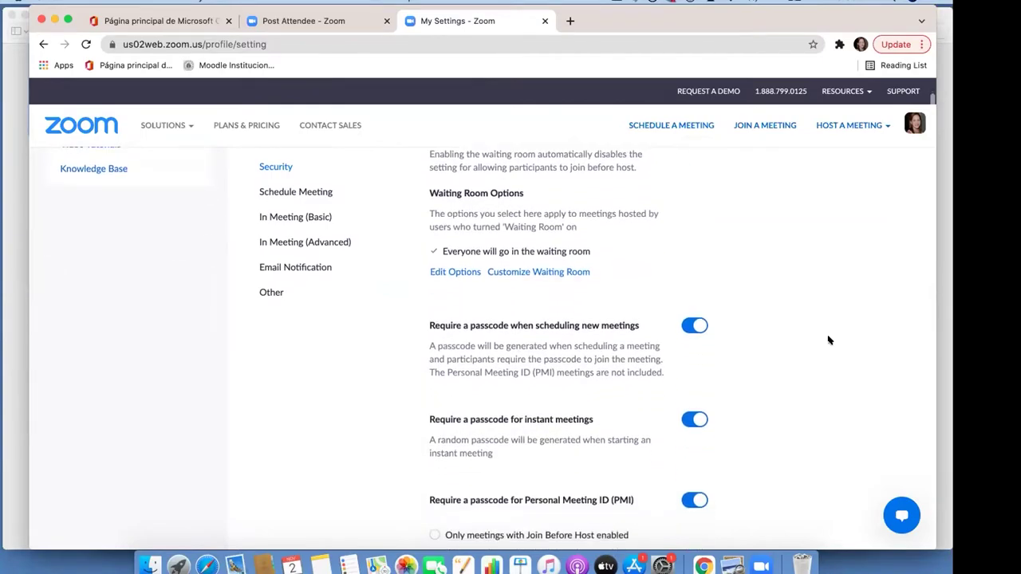
scroll(828, 341, "down", 2)
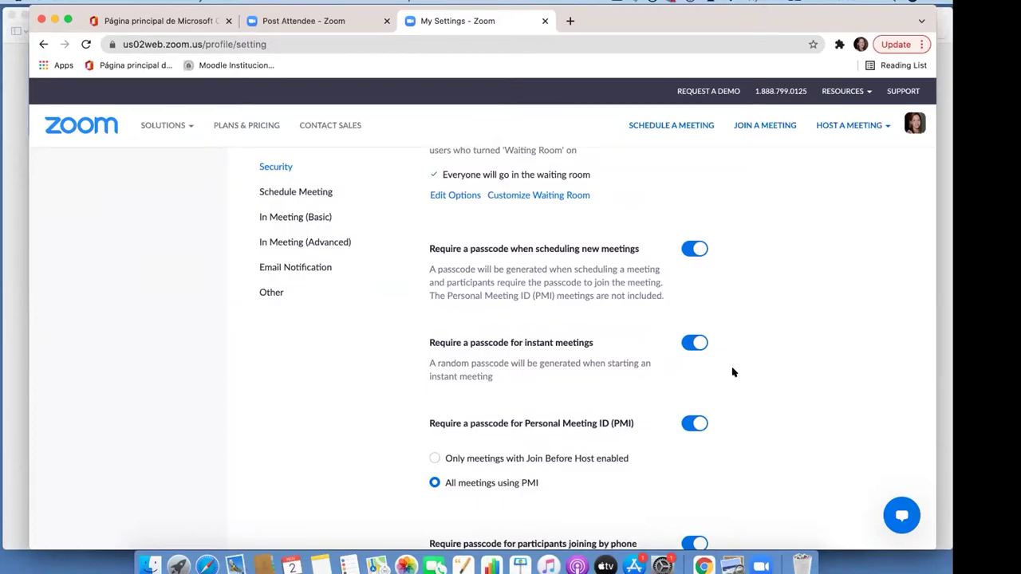
scroll(733, 372, "down", 3)
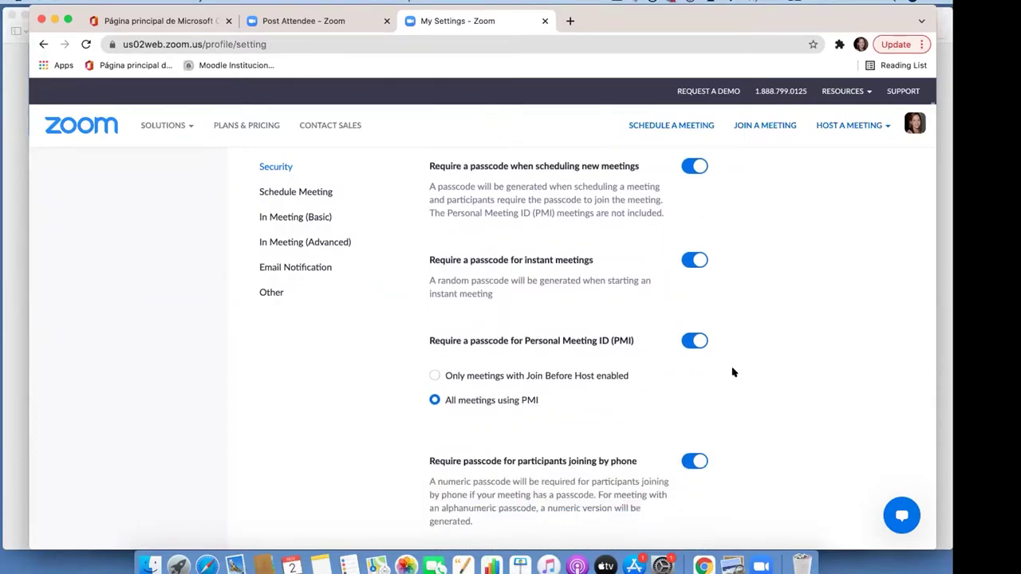
Step: Examine the advanced in-meeting settings from Breakout room down to Virtual background
left_click(275, 244)
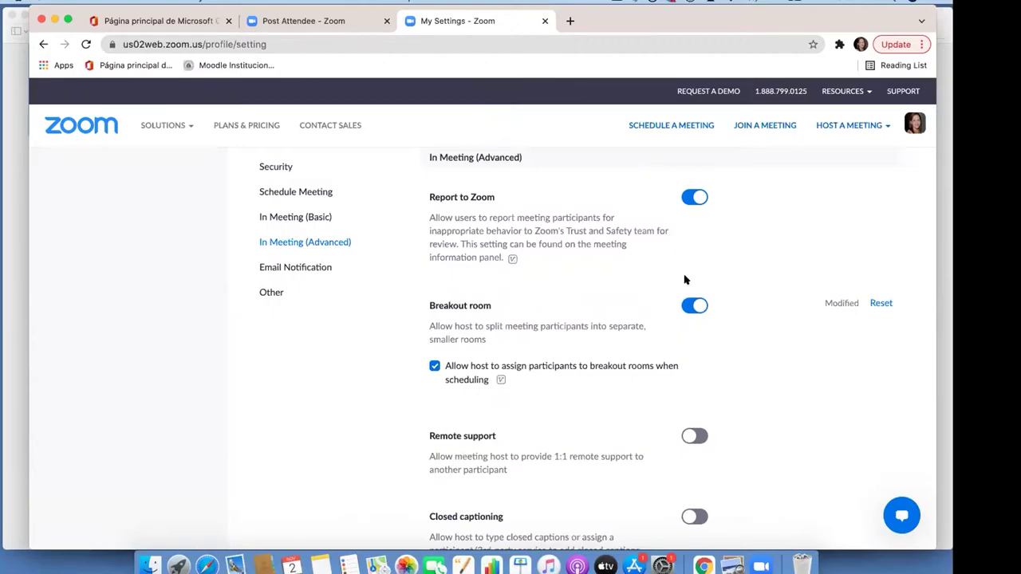
scroll(727, 415, "down", 2)
scroll(727, 421, "down", 5)
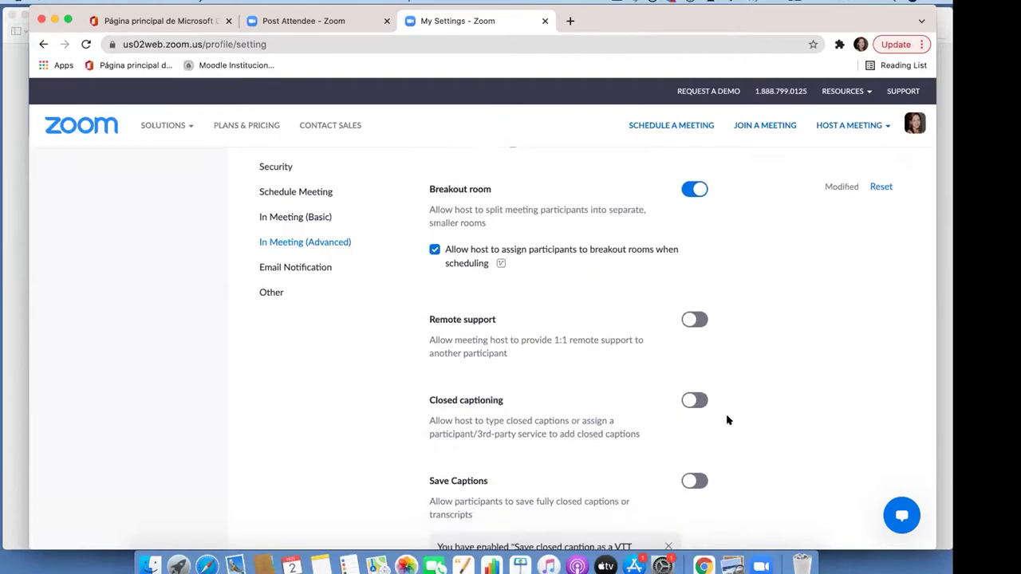
scroll(727, 421, "down", 10)
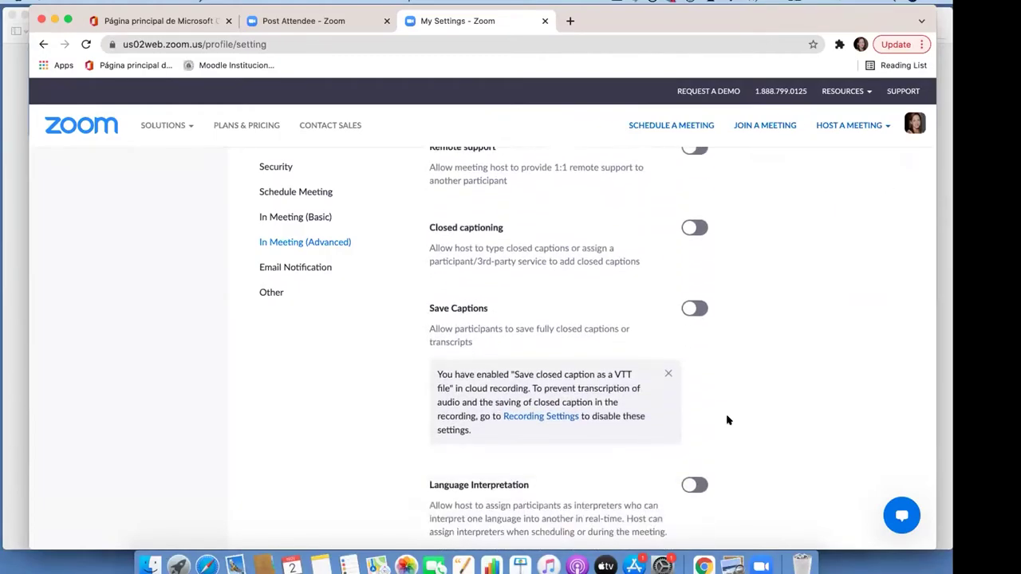
scroll(727, 420, "down", 15)
scroll(727, 420, "down", 9)
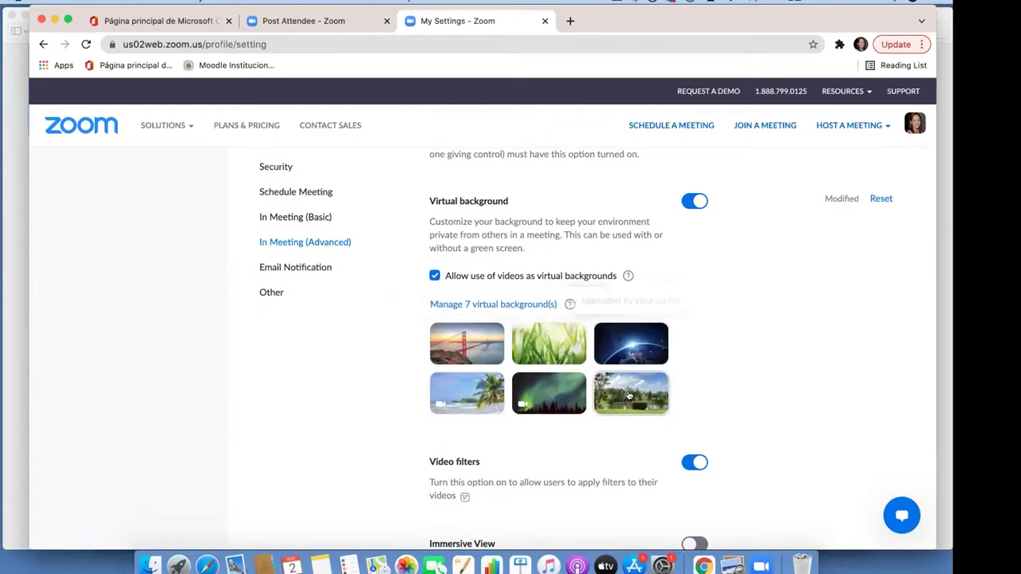
Step: Add the "UPRH Sello" background image from the Desktop's zoom folder to the virtual backgrounds and finish managing them
left_click(484, 305)
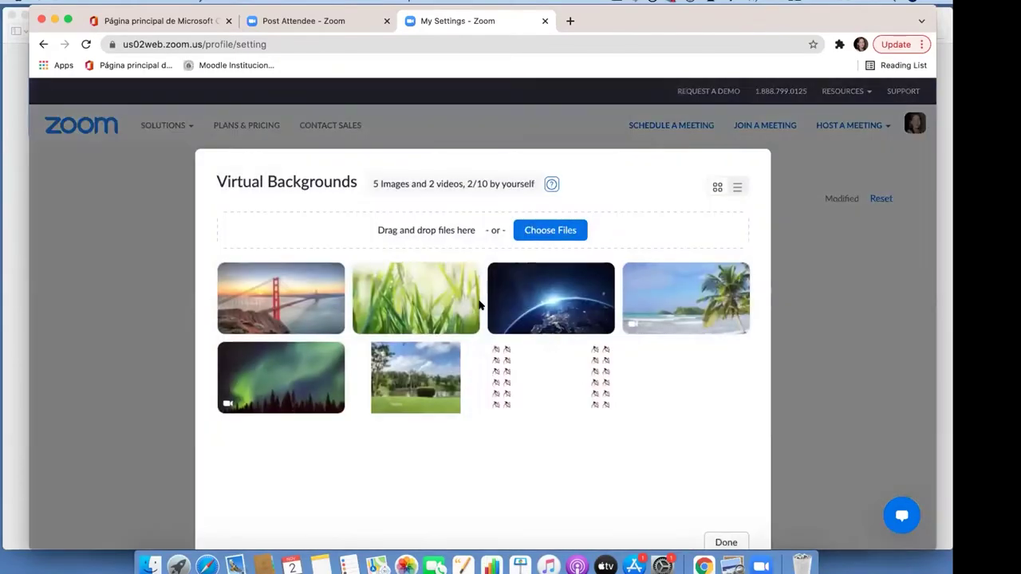
mouse_move(538, 381)
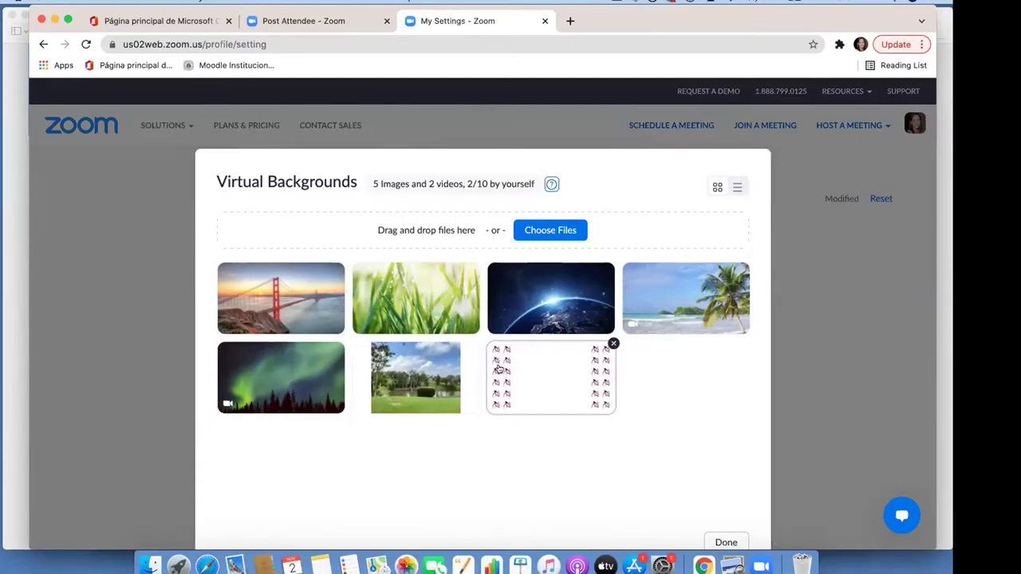
left_click(558, 231)
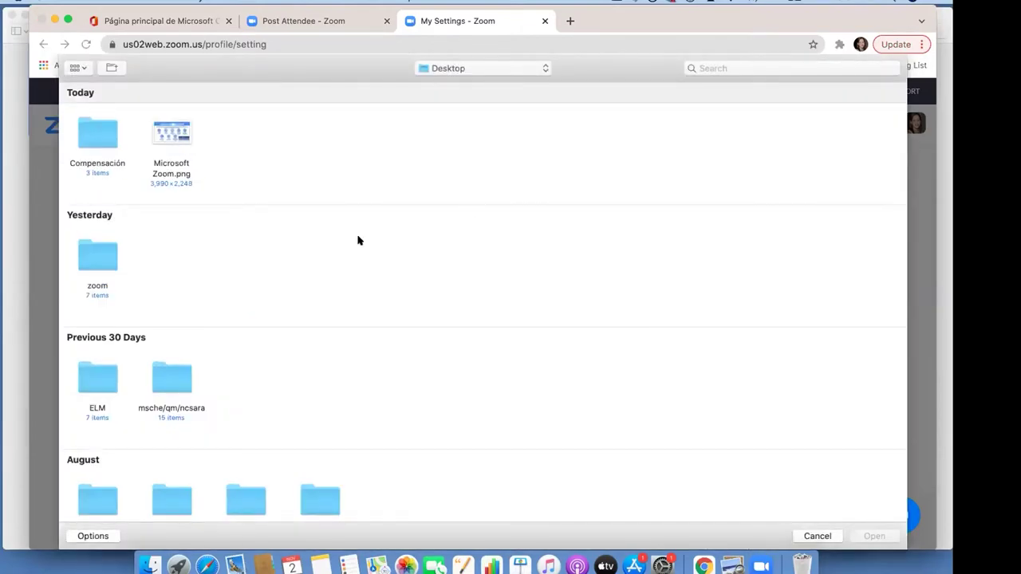
left_click(93, 254)
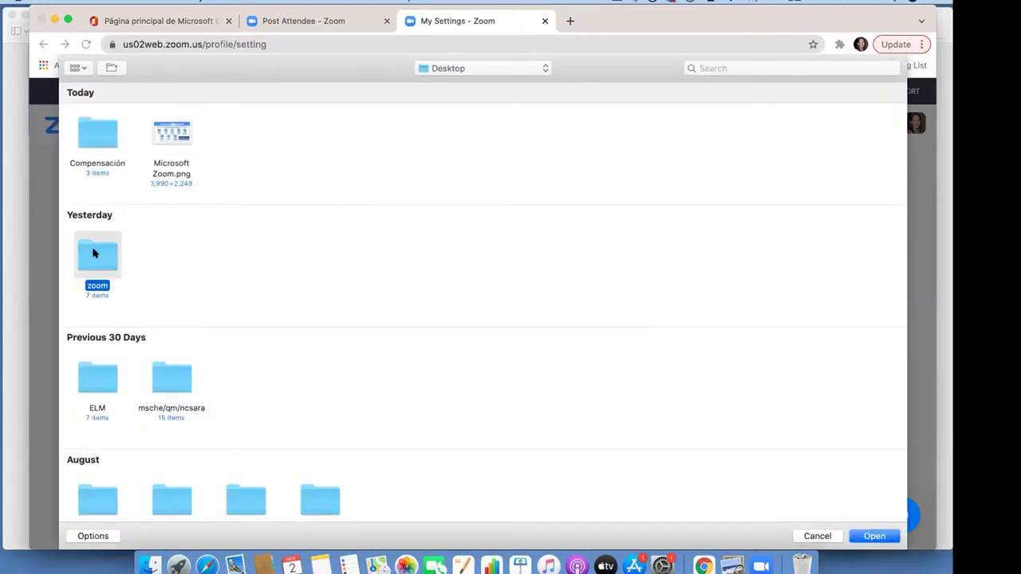
double_click(93, 254)
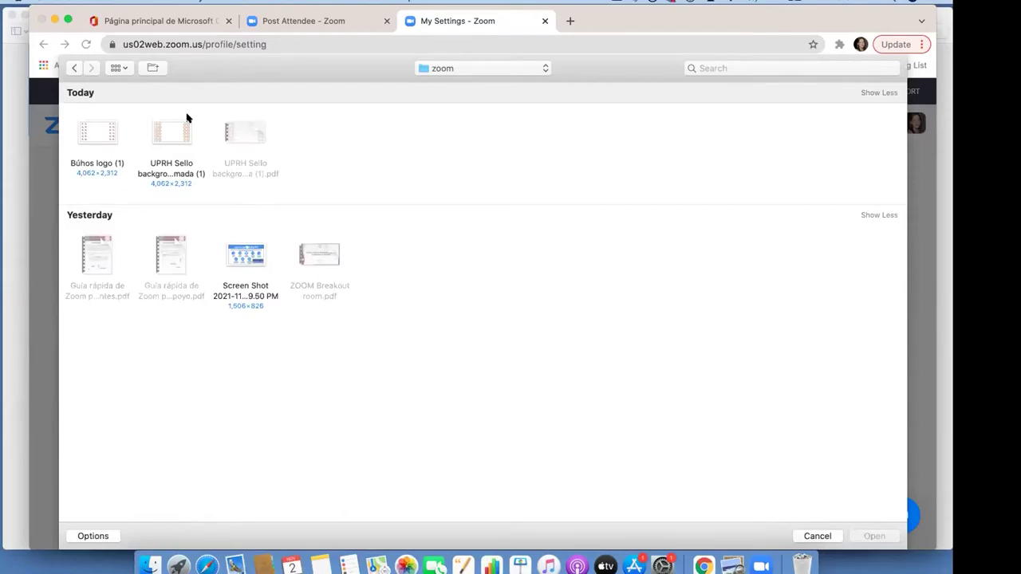
left_click(168, 134)
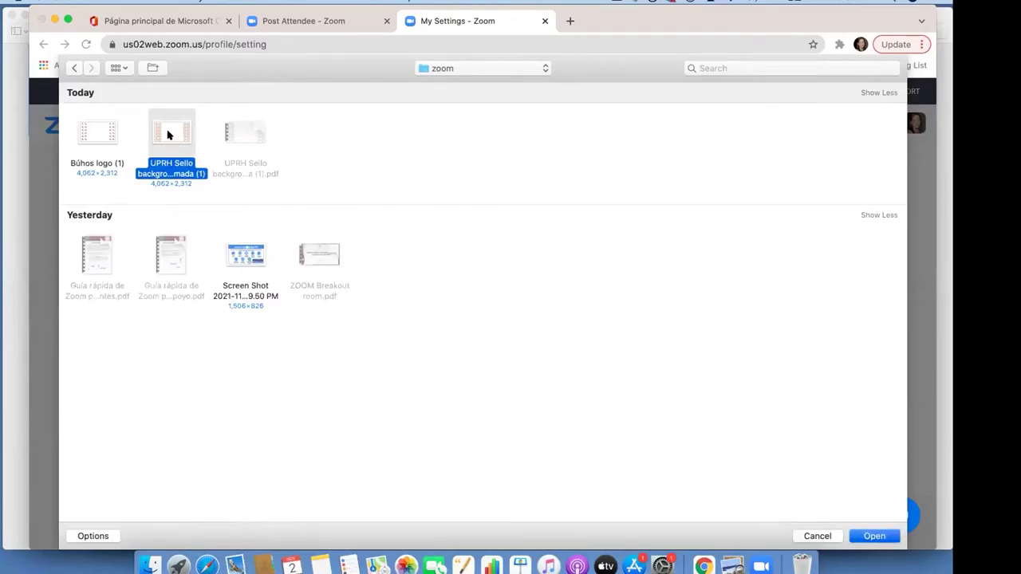
double_click(167, 134)
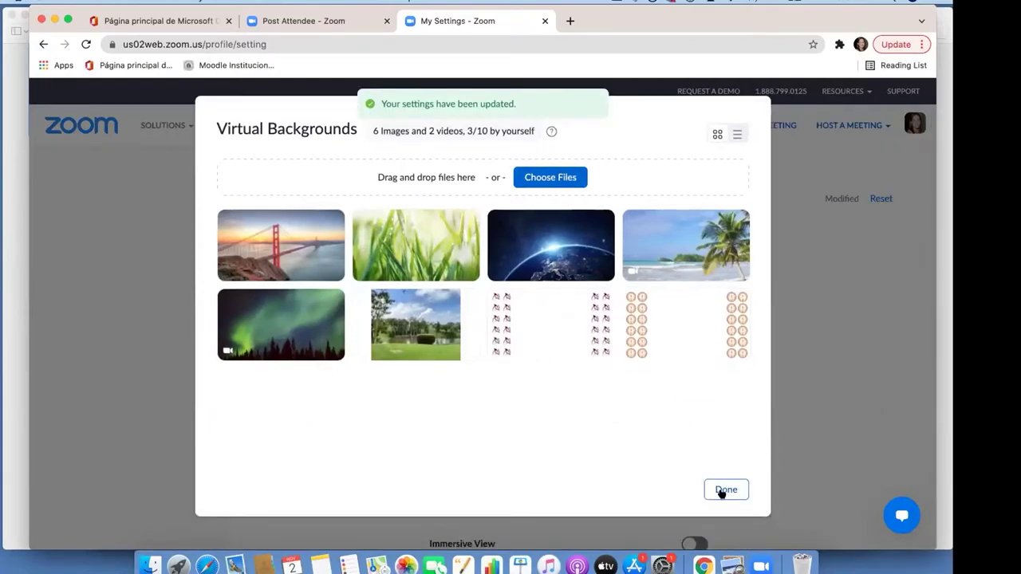
left_click(721, 491)
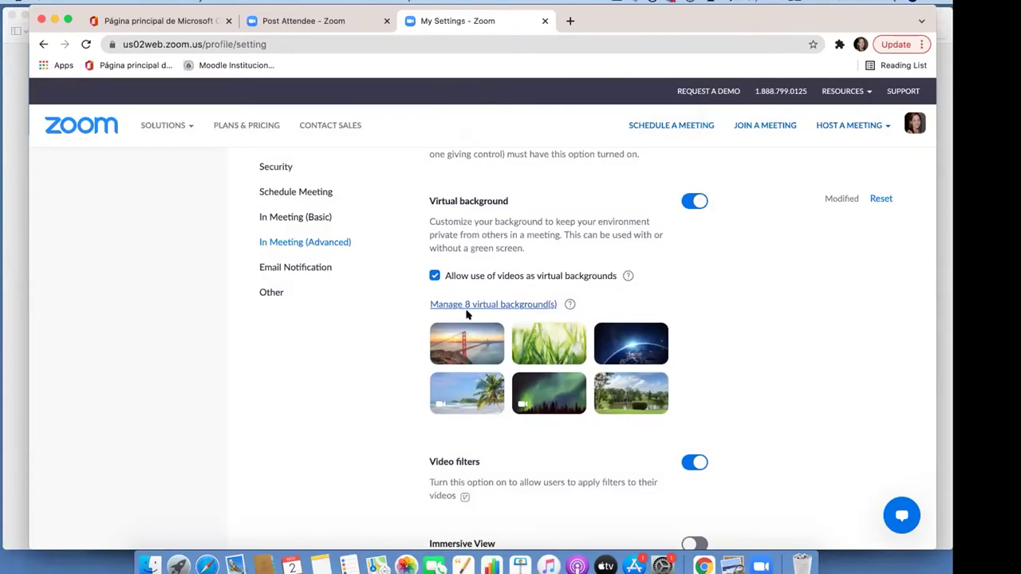
Step: Look through the remaining advanced in-meeting settings, from Video filters to the stereo audio option, and return towards the beginning of the page
scroll(715, 369, "down", 1)
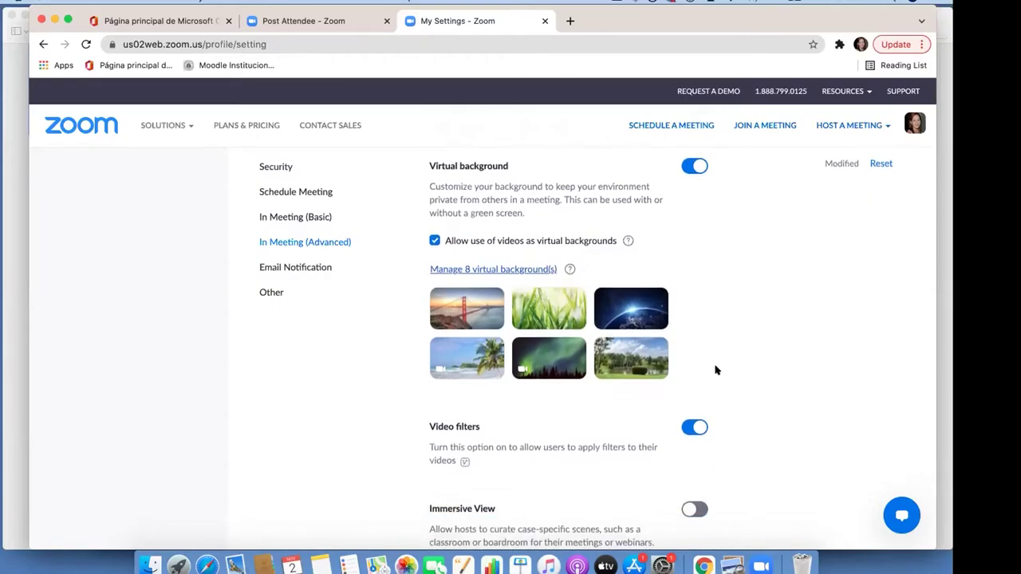
scroll(716, 369, "down", 2)
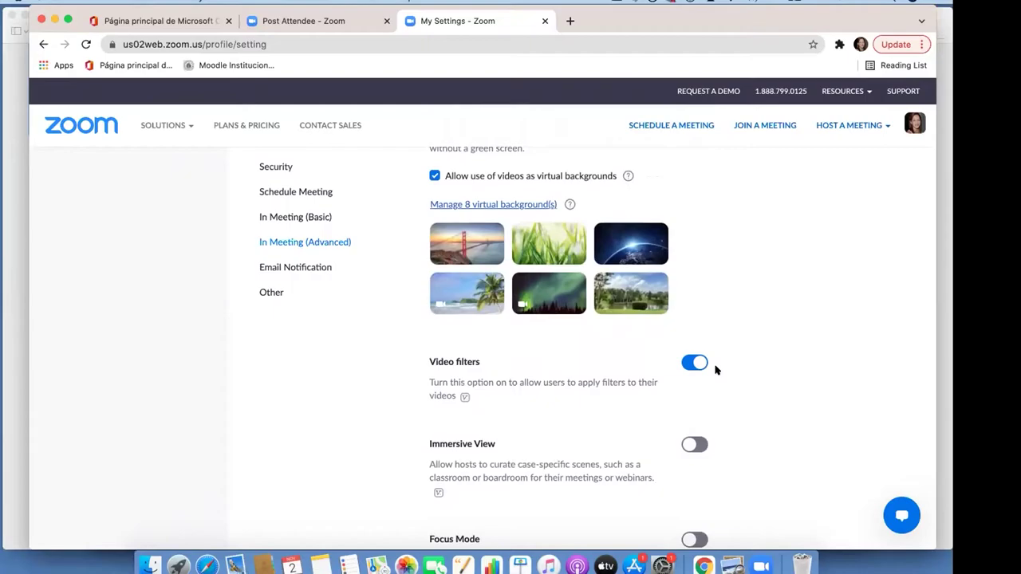
scroll(716, 370, "down", 5)
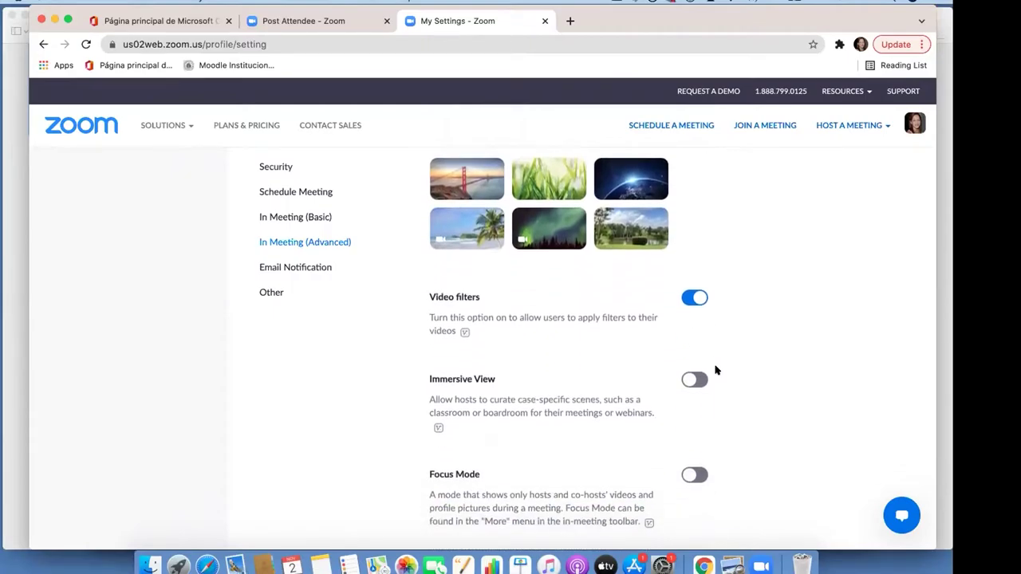
scroll(715, 369, "down", 6)
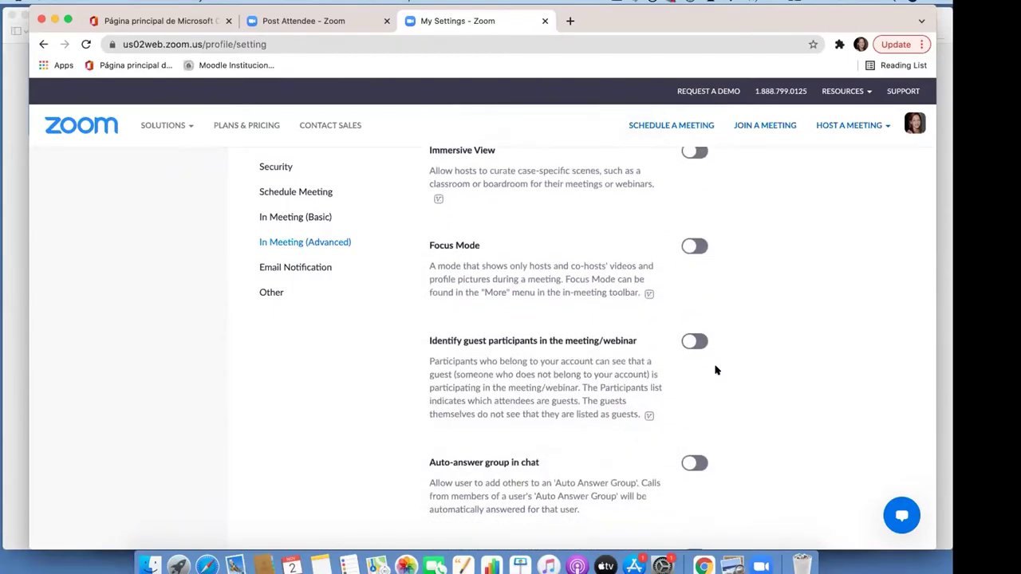
scroll(716, 369, "down", 3)
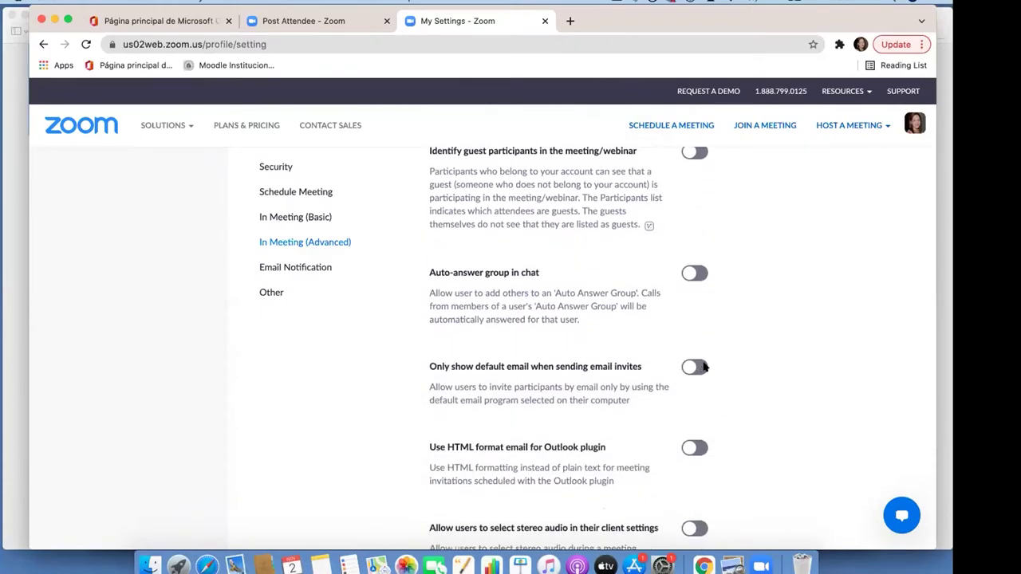
scroll(694, 368, "up", 14)
scroll(704, 367, "up", 20)
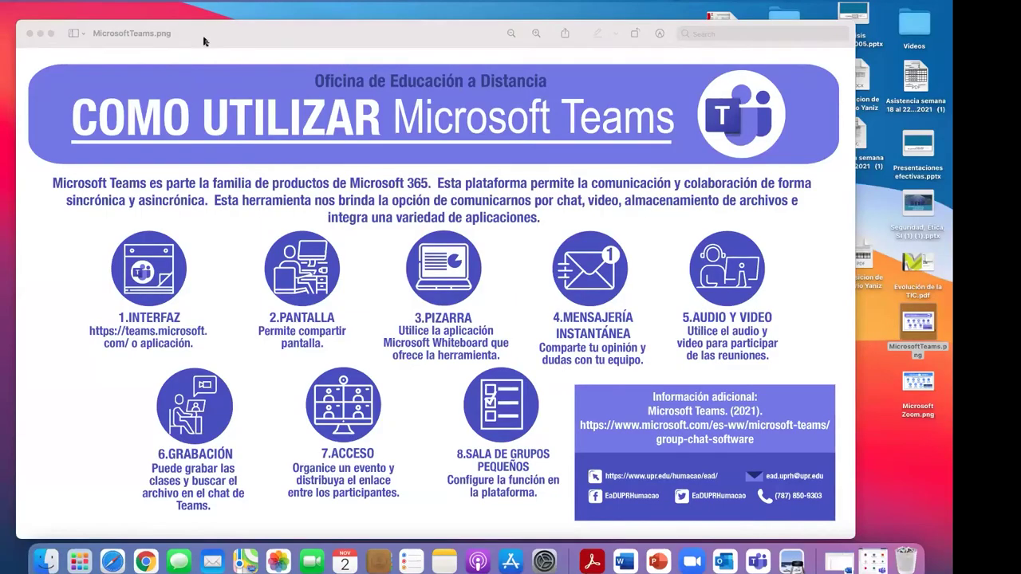
Step: Reposition the MicrosoftTeams.png infographic window on the desktop to view it
left_click_drag(208, 30, 222, 20)
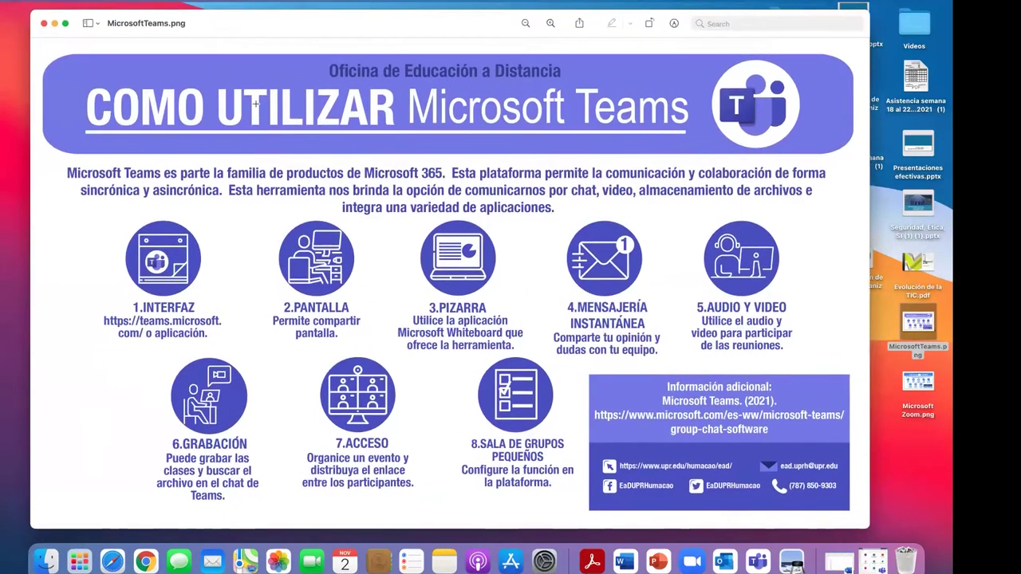
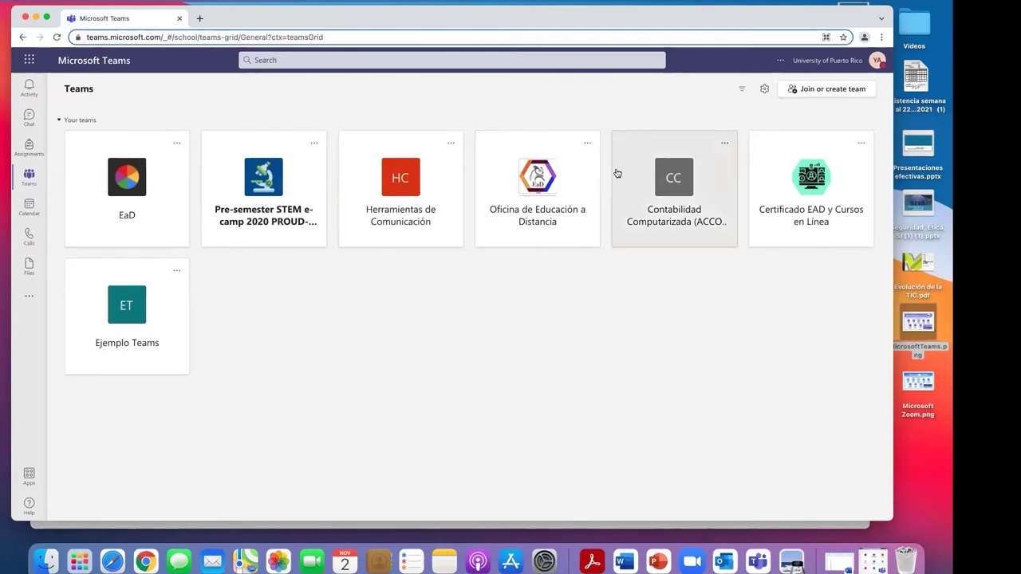
Step: Create a private Professional Learning Community (PLC) team named "Ejemplo 1" without adding any people
left_click(815, 91)
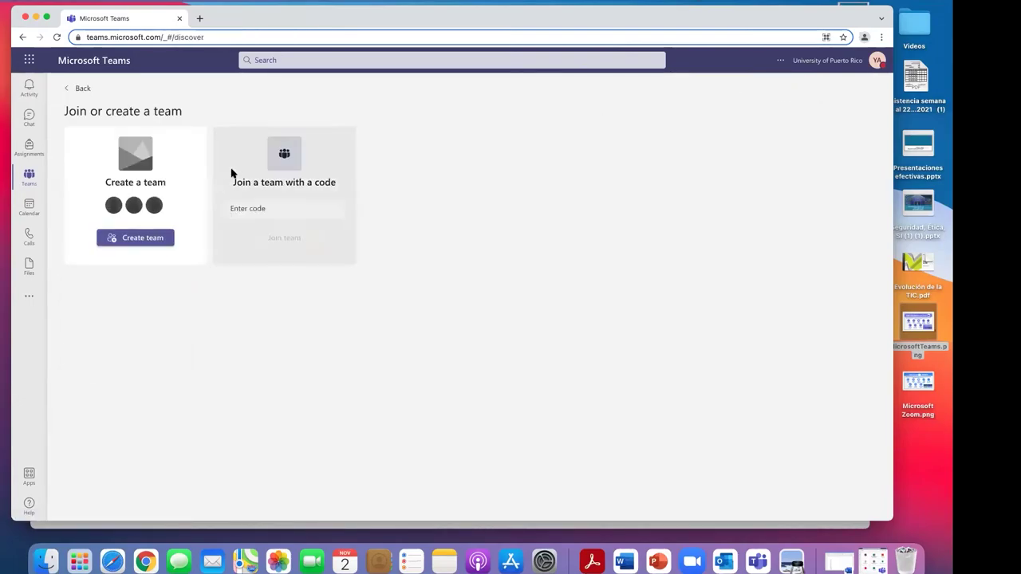
left_click(145, 239)
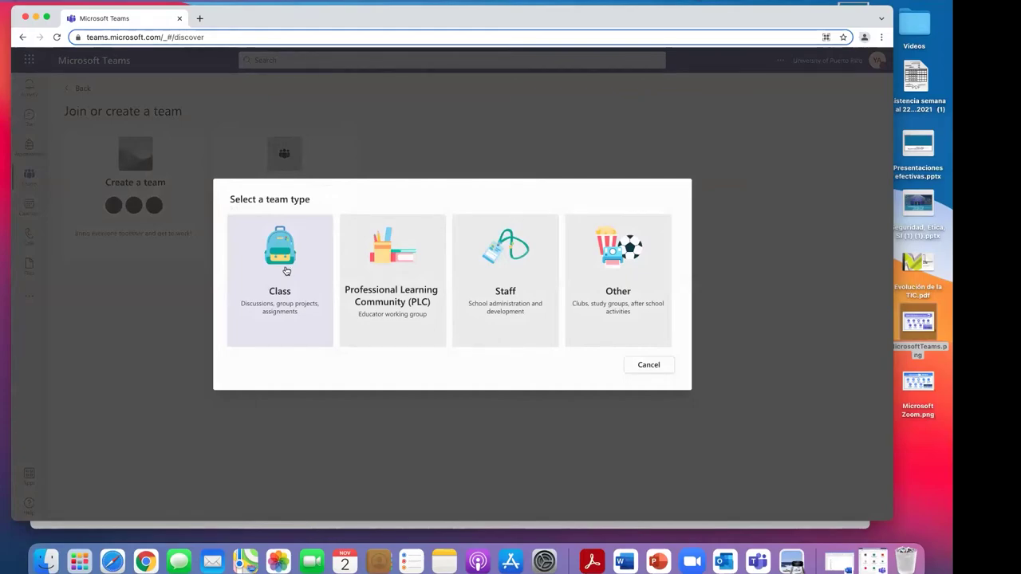
left_click(385, 265)
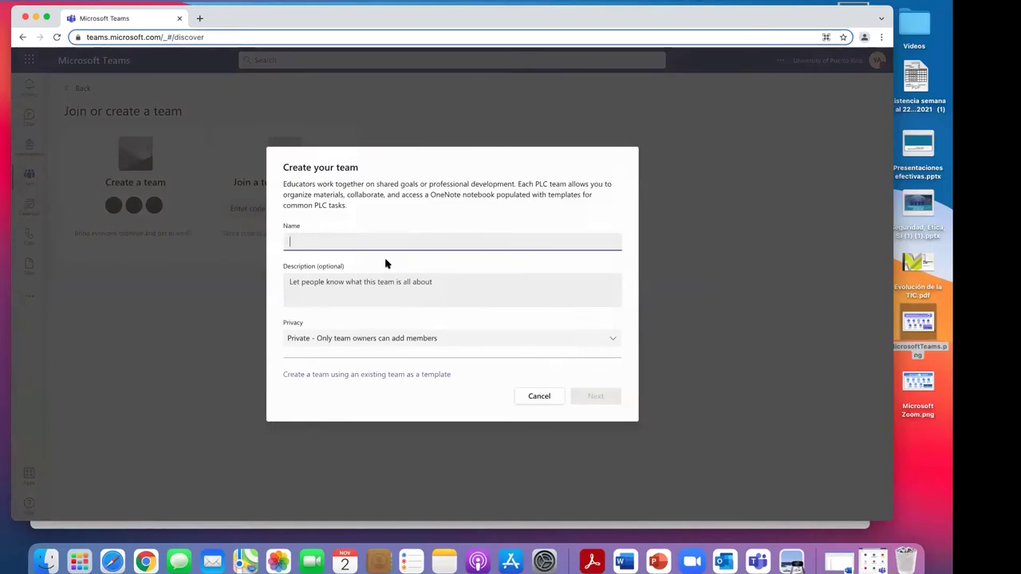
type("Eje")
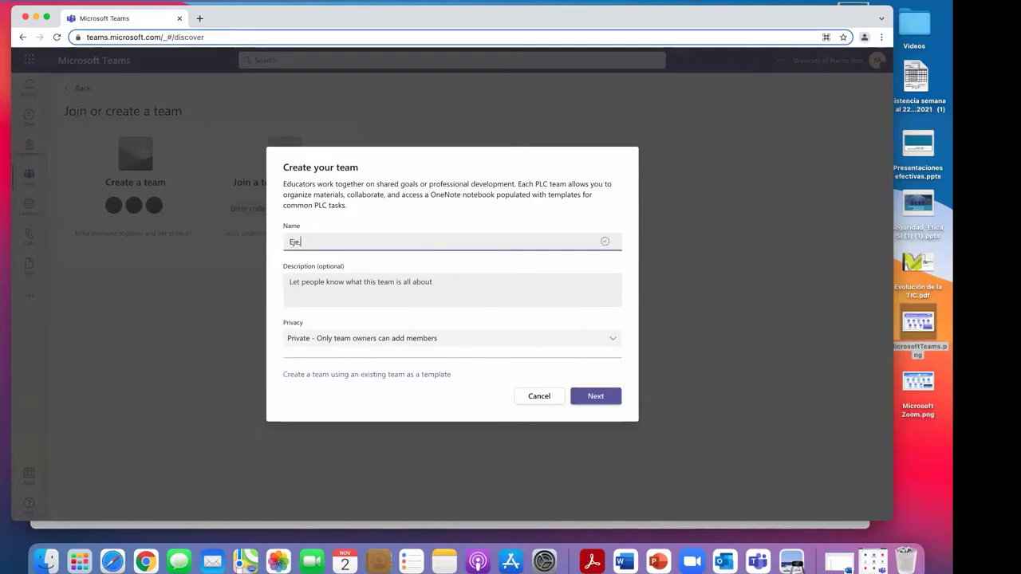
type("mpl")
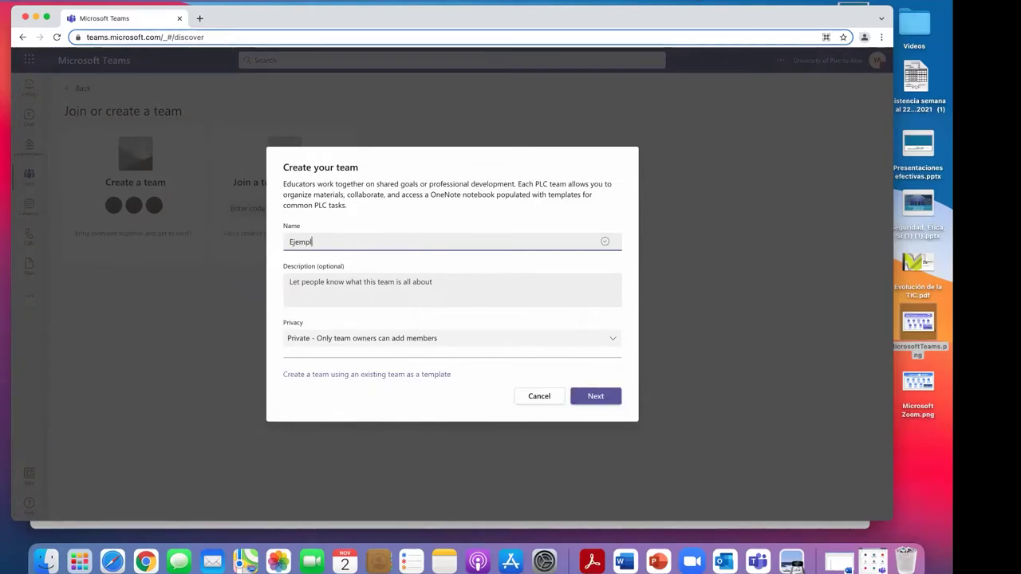
type("o 1")
left_click(608, 397)
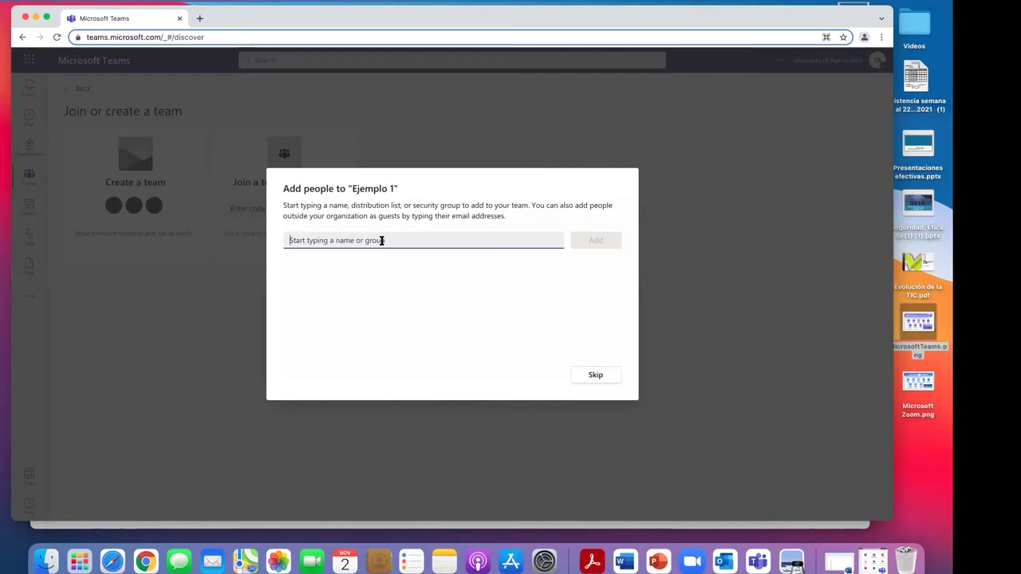
left_click(604, 382)
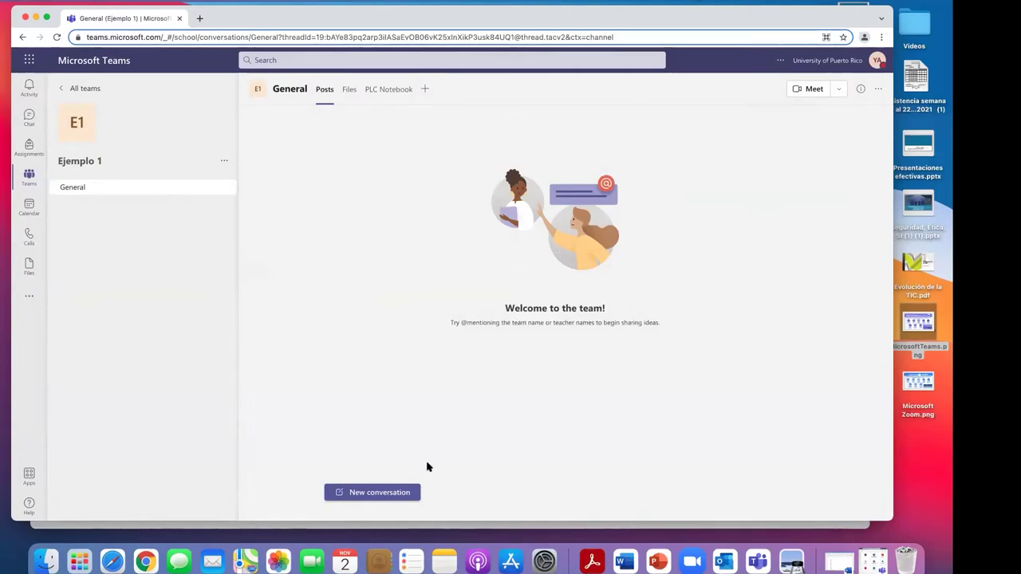
Step: Try to mention a person by name in a new conversation in the Ejemplo 1 team's General channel, and clear the draft
left_click(405, 496)
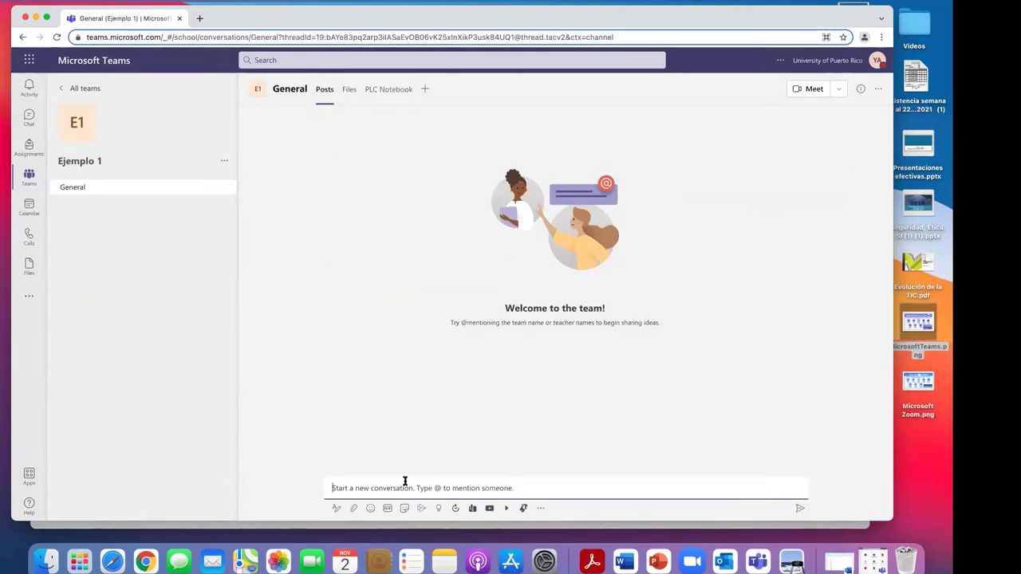
type("@")
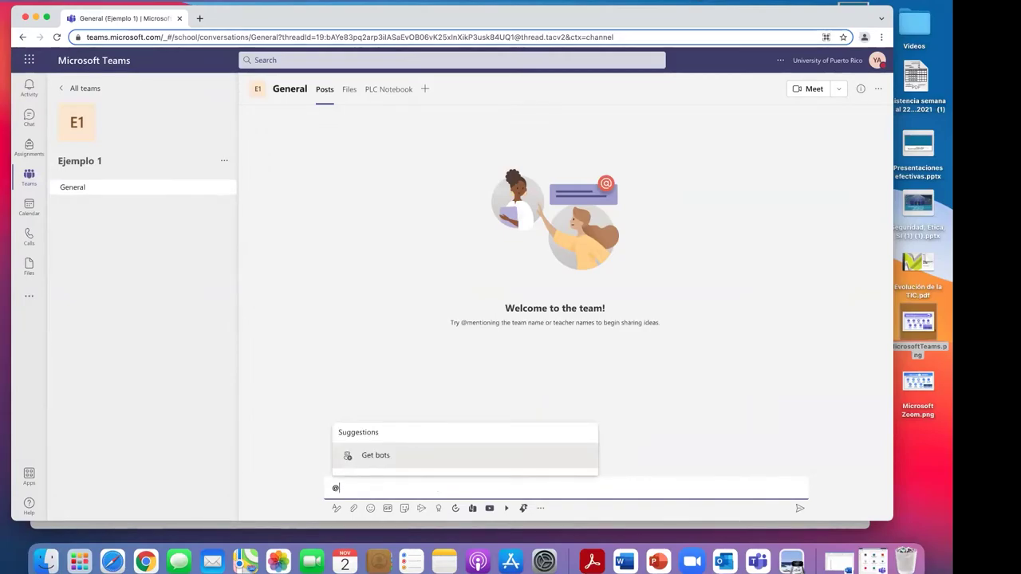
type("ya")
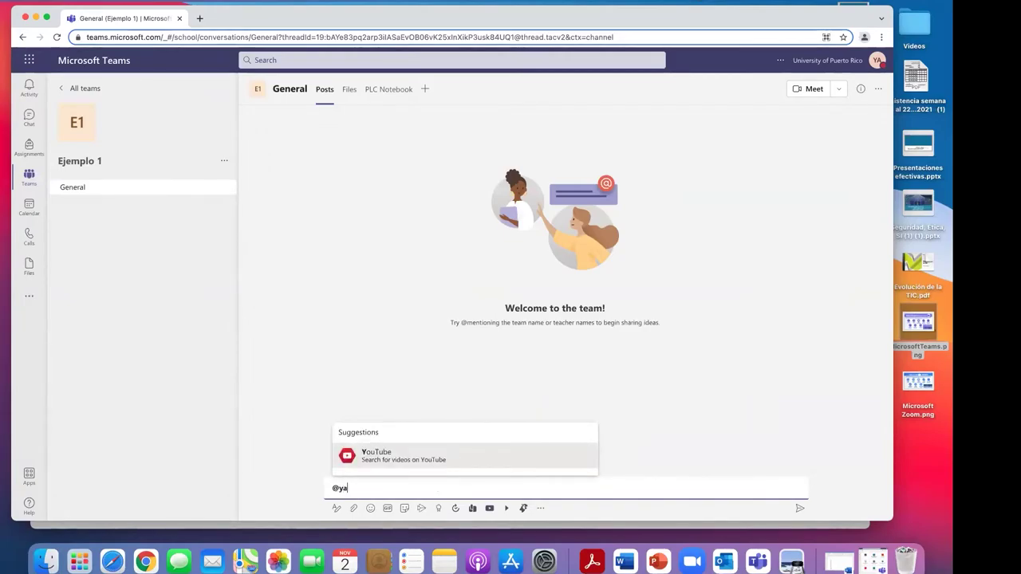
type("niz")
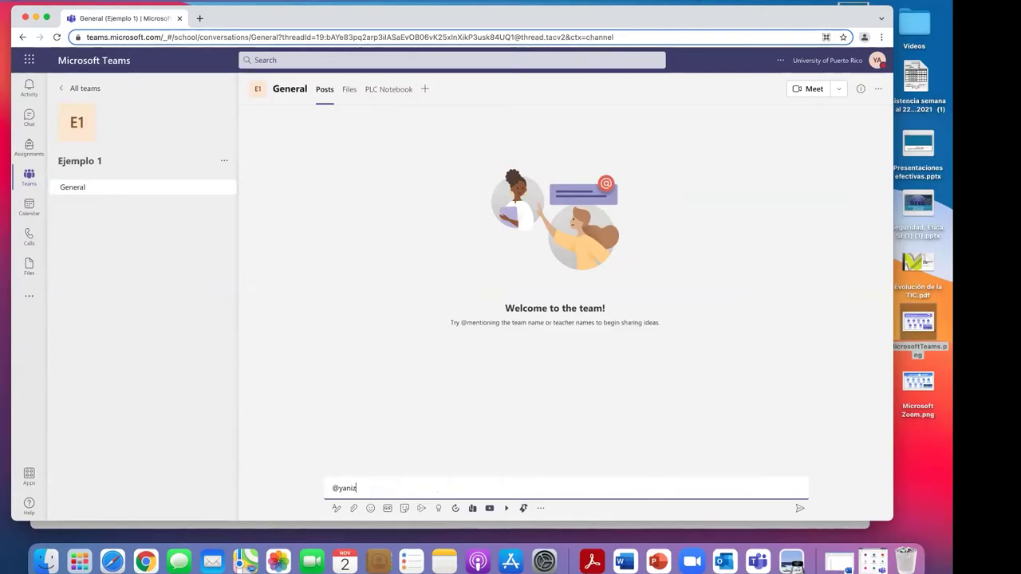
key("BackSpace")
key("BackSpace")
key("BackSpace")
key("BackSpace")
key("BackSpace")
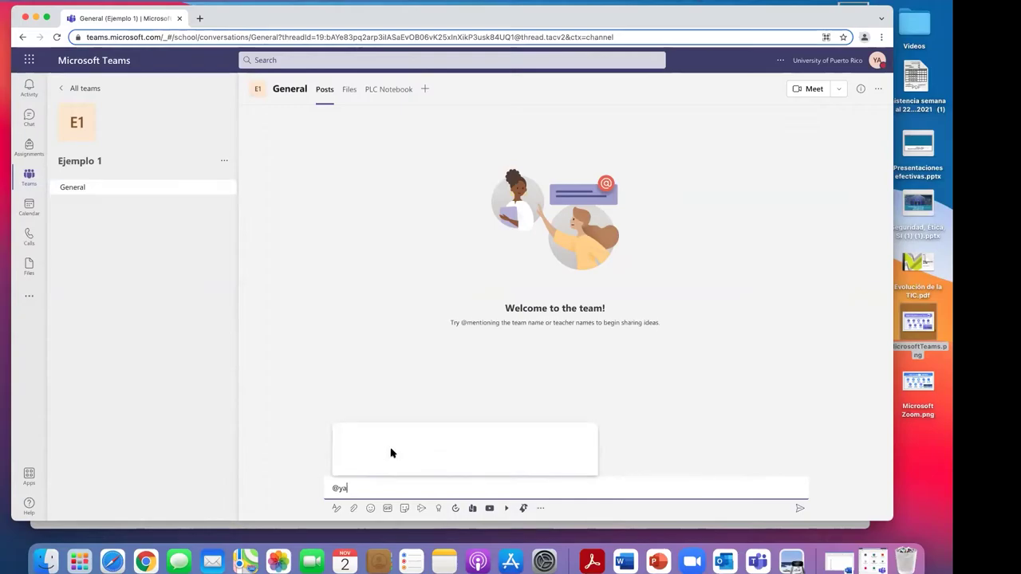
key("BackSpace")
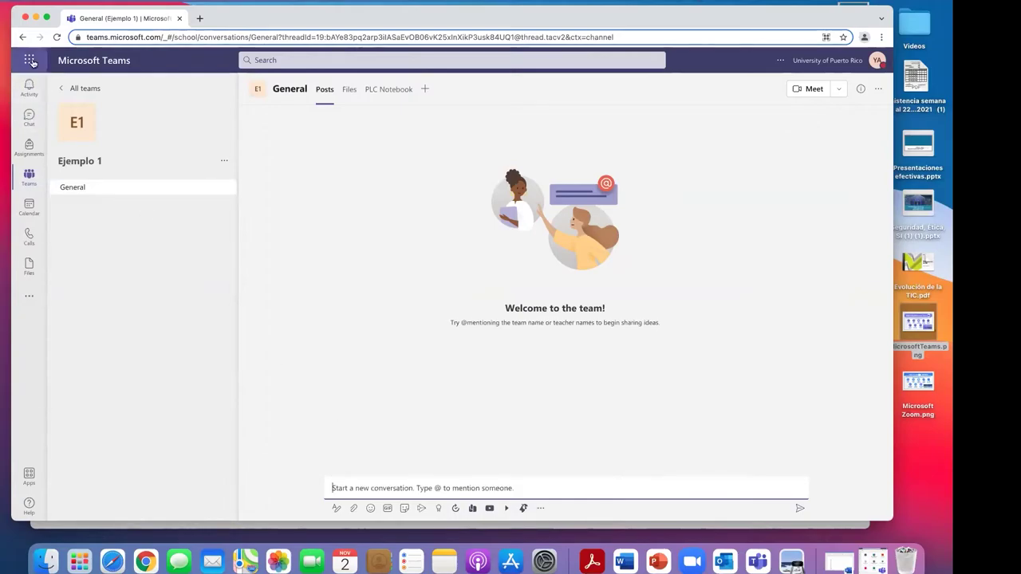
Step: Draft a new conversation mentioning the suggested team member in the Reuniones sincrónicas channel of the Ejemplo Teams team
left_click(63, 88)
left_click(139, 299)
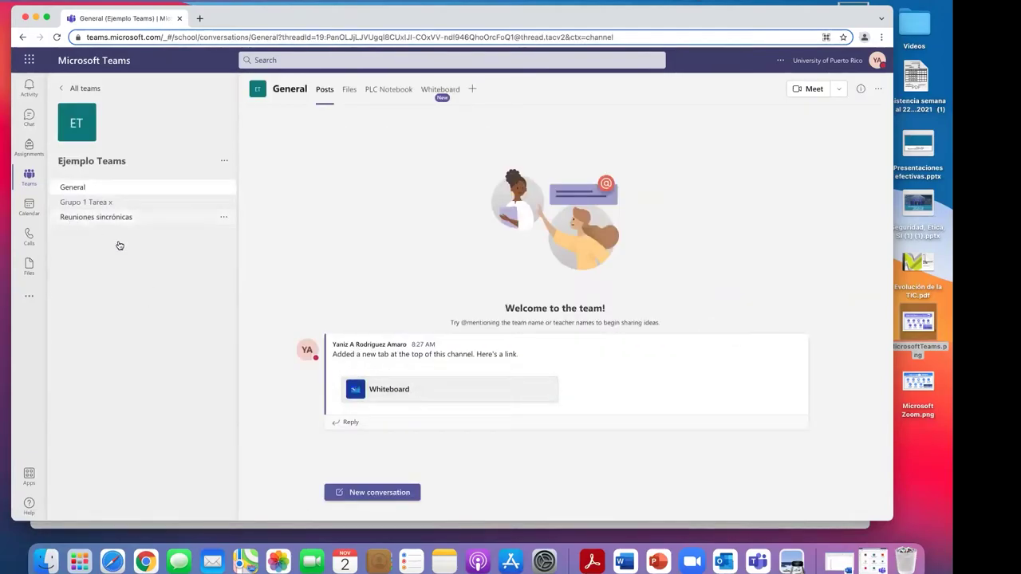
left_click(112, 217)
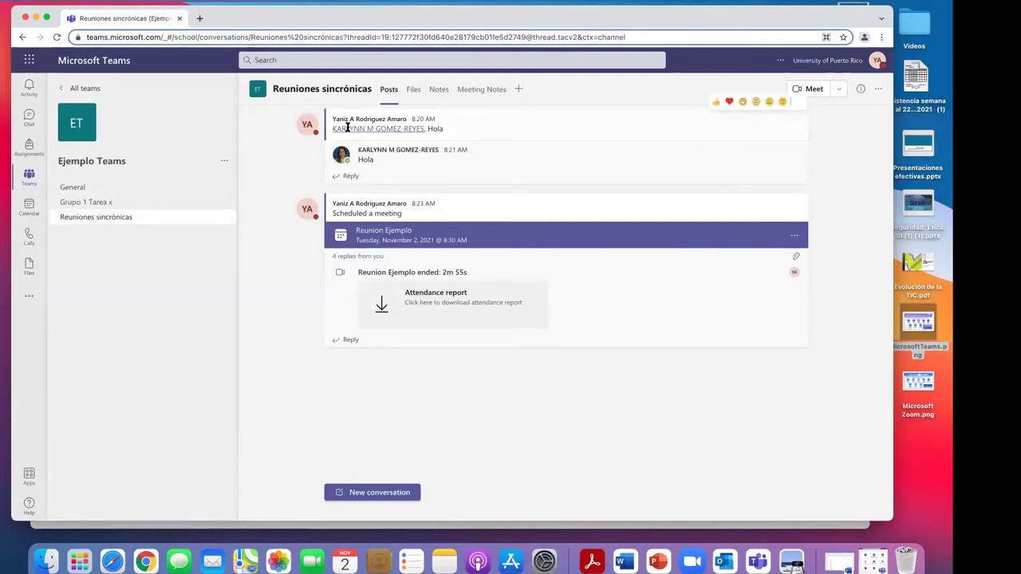
left_click(368, 494)
type("@")
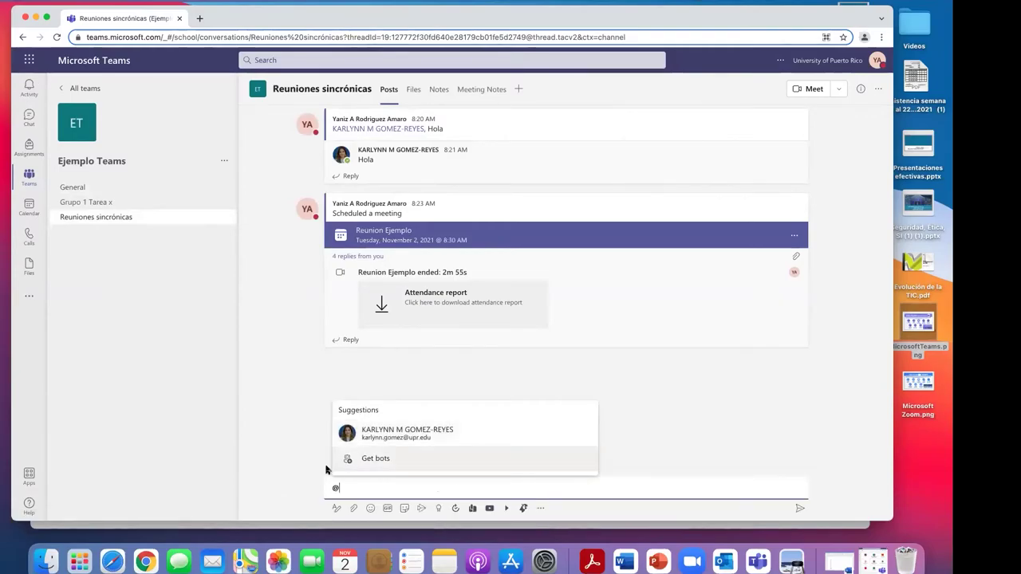
left_click(399, 436)
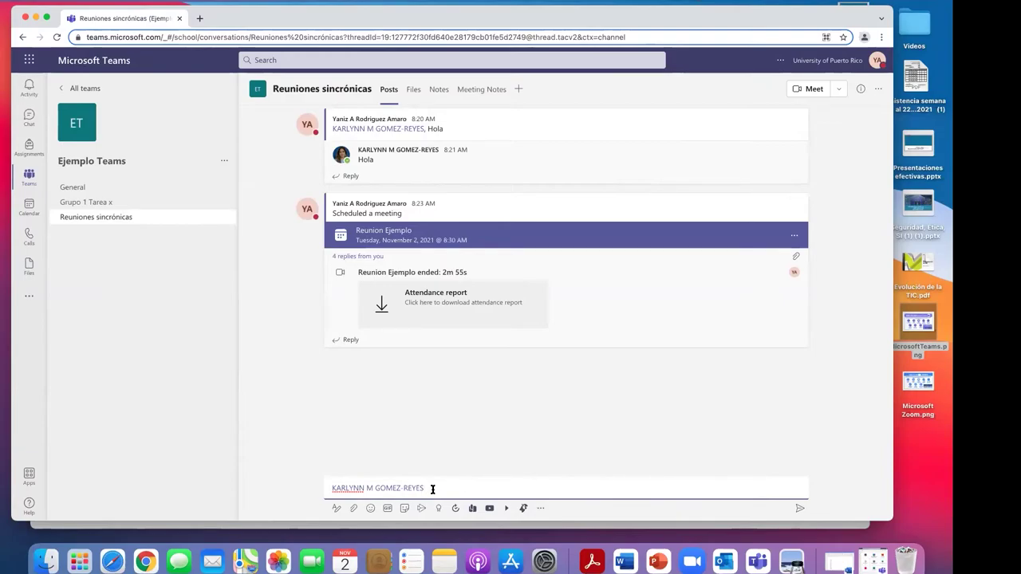
left_click(319, 438)
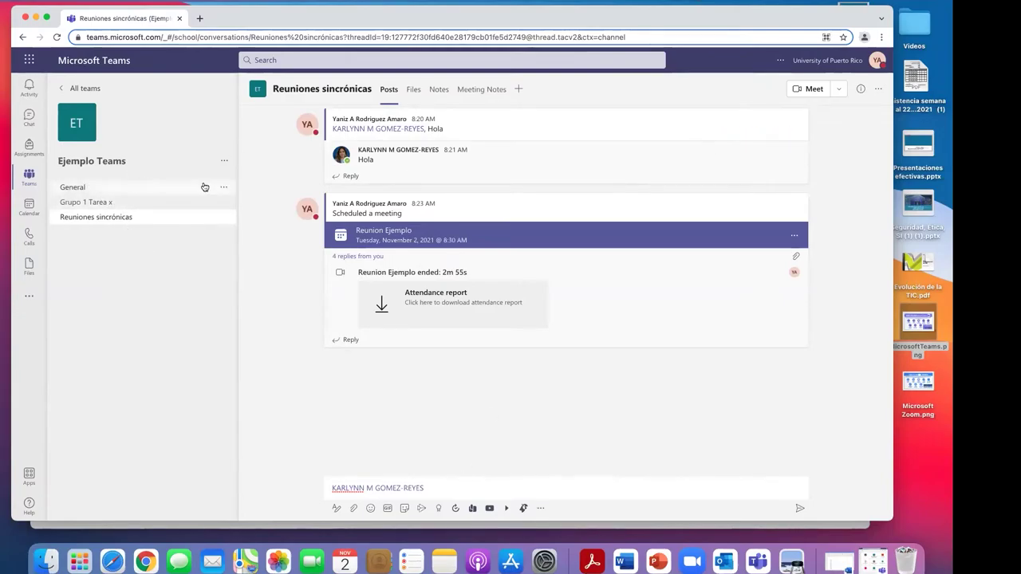
Step: Add a channel named "Tarea 2" with Standard privacy to the Ejemplo Teams team
left_click(225, 162)
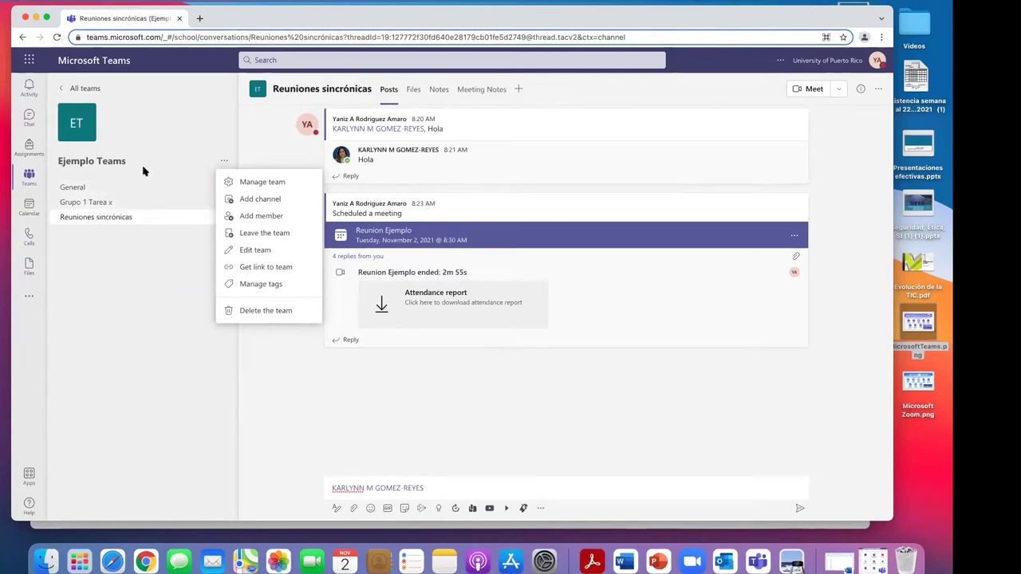
left_click(253, 201)
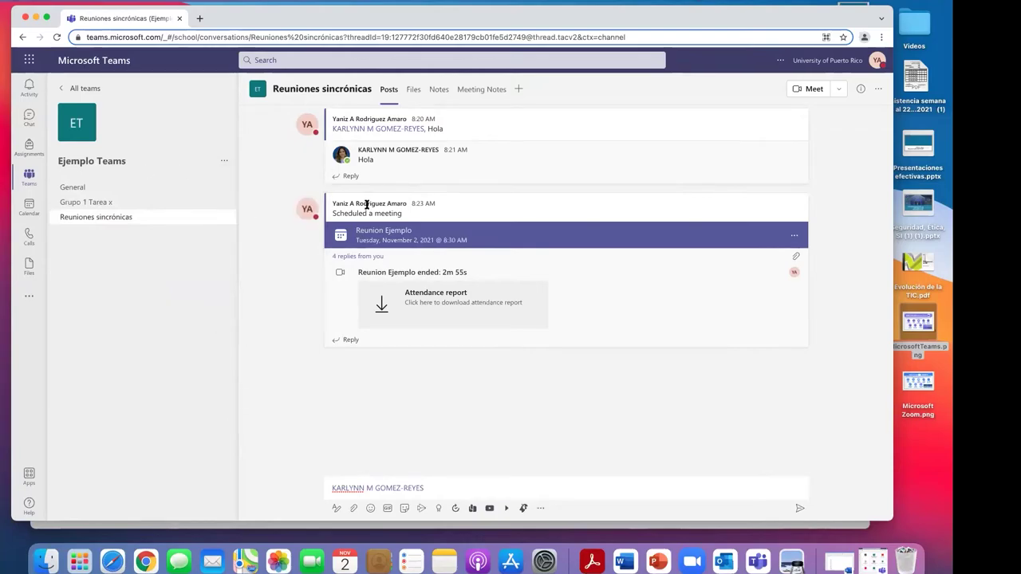
type("Tarea 2")
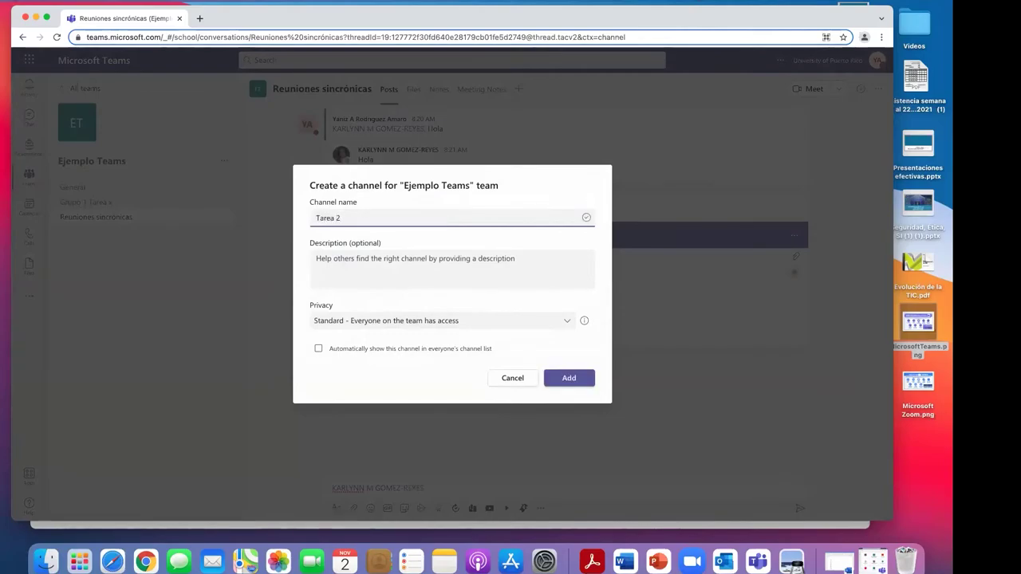
left_click(571, 379)
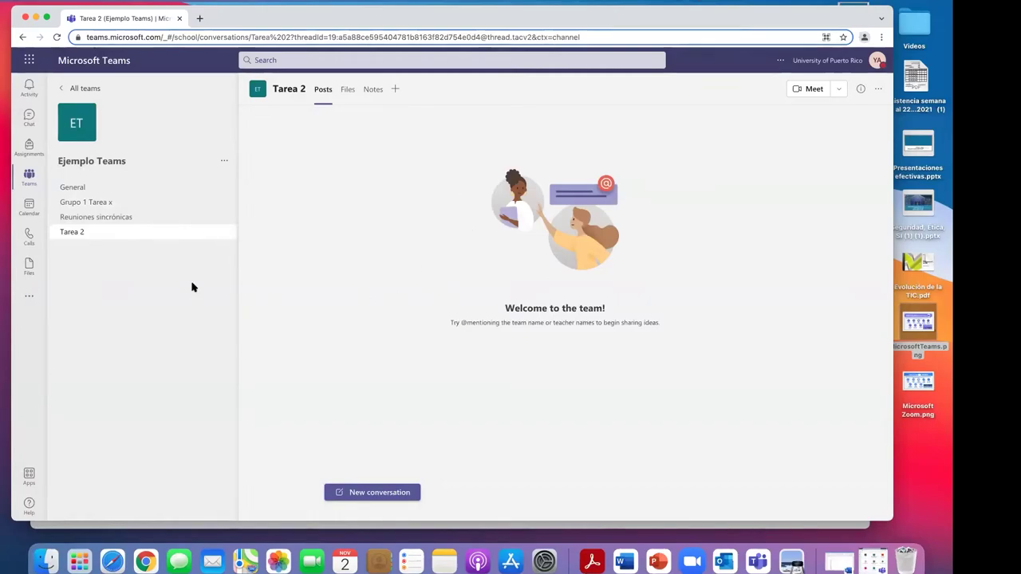
left_click(381, 492)
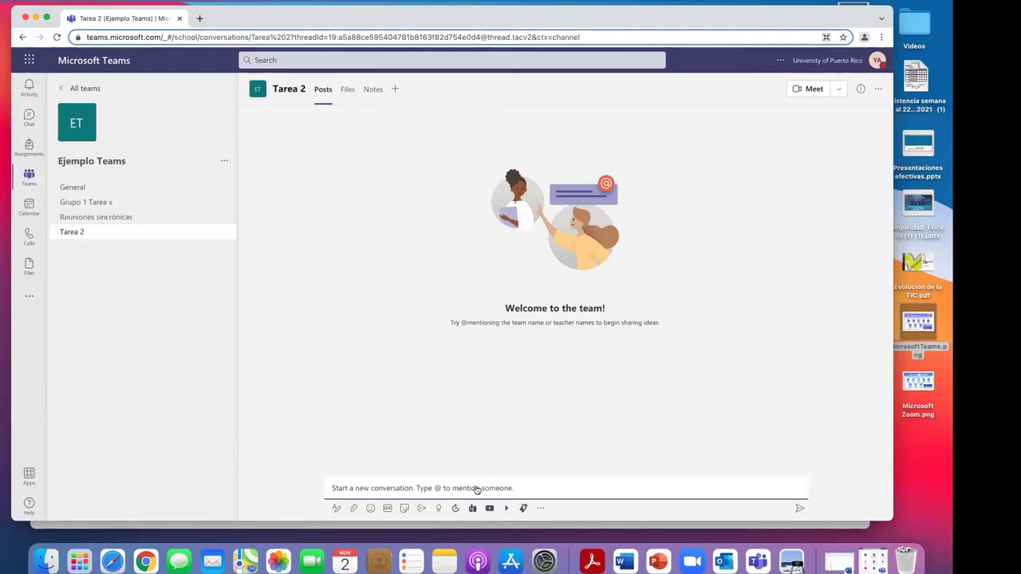
left_click(246, 383)
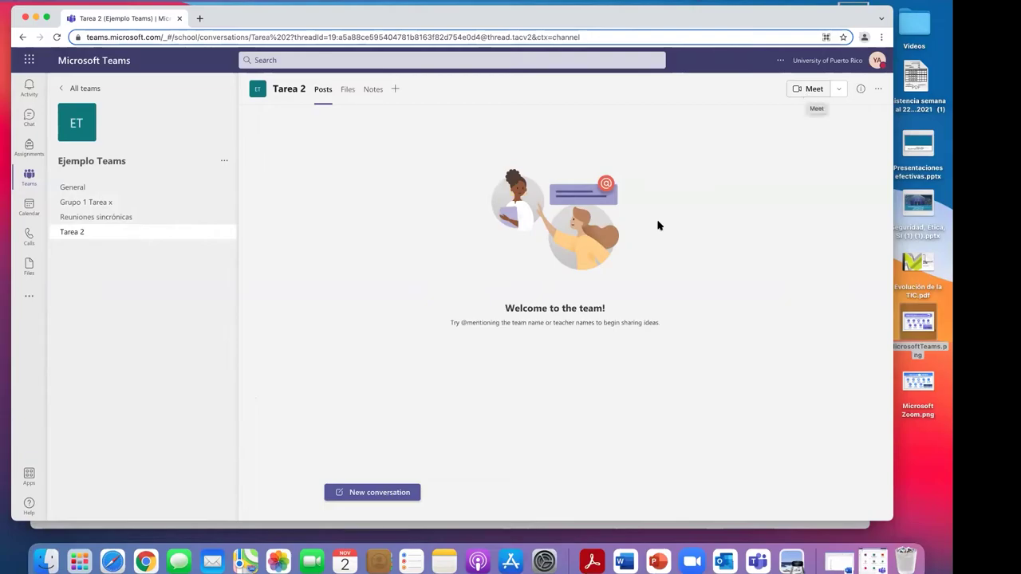
Step: Schedule a meeting titled "Ejemplo" in the Tarea 2 channel for 11/2/2021, 11:30 AM to 12:00 PM, checking the response and registration options before sending
left_click(838, 89)
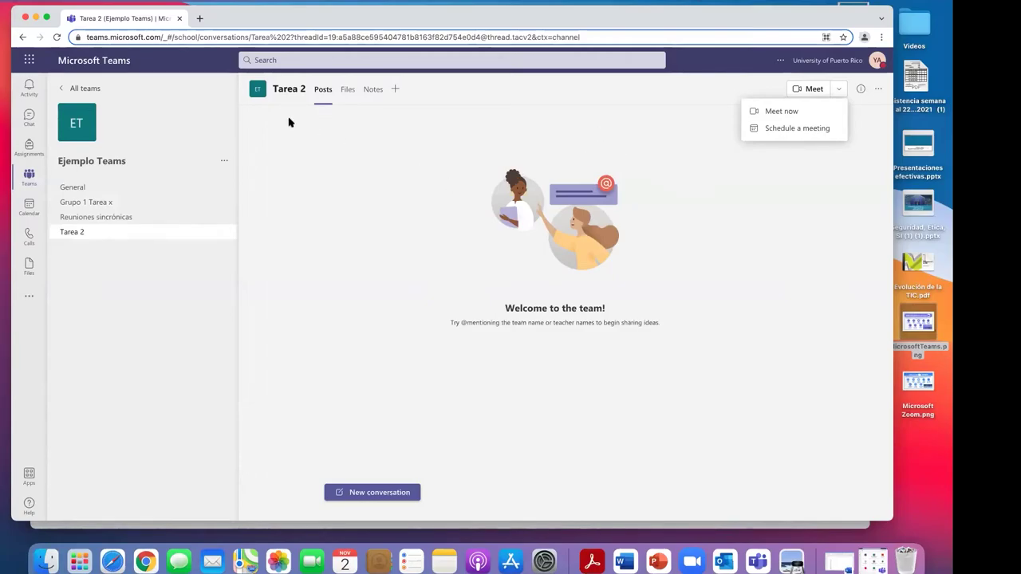
left_click(809, 135)
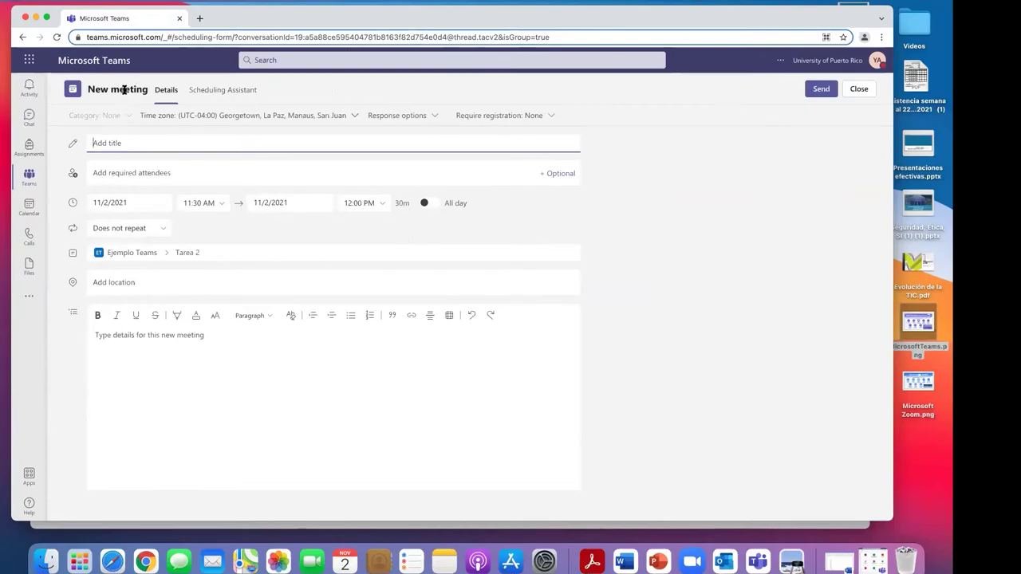
type("Ejemplo")
left_click(140, 173)
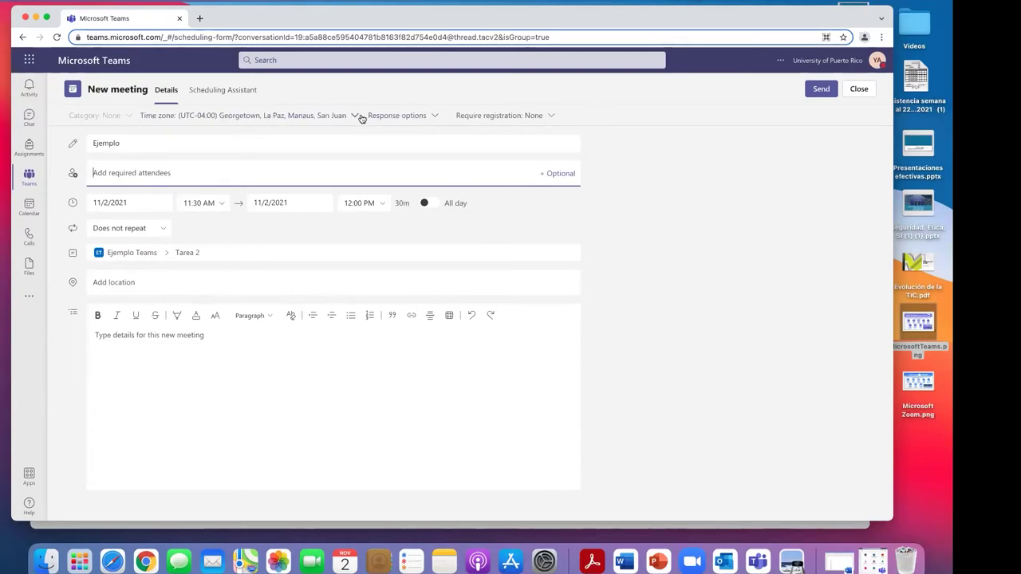
left_click(434, 118)
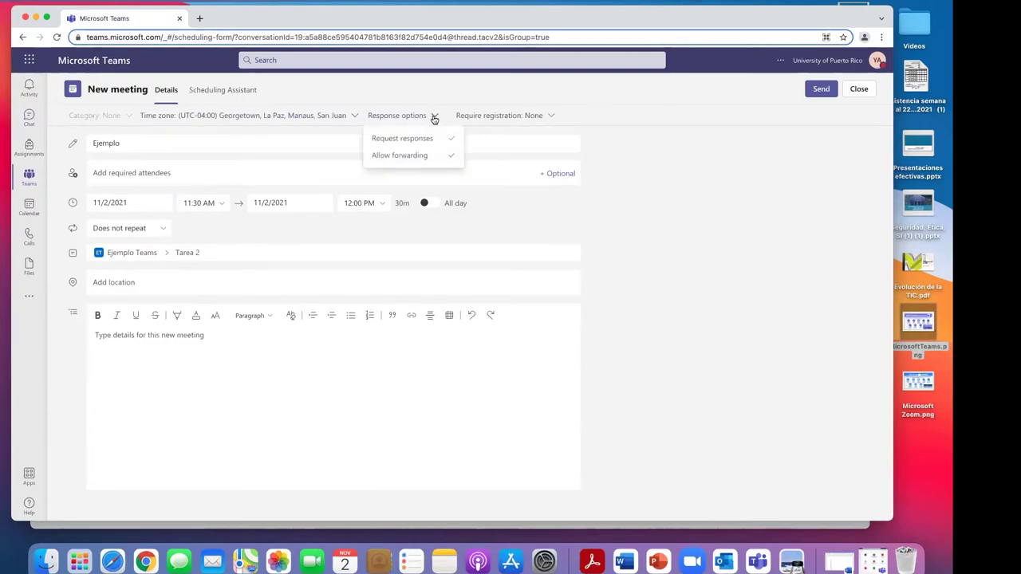
left_click(551, 117)
left_click(380, 134)
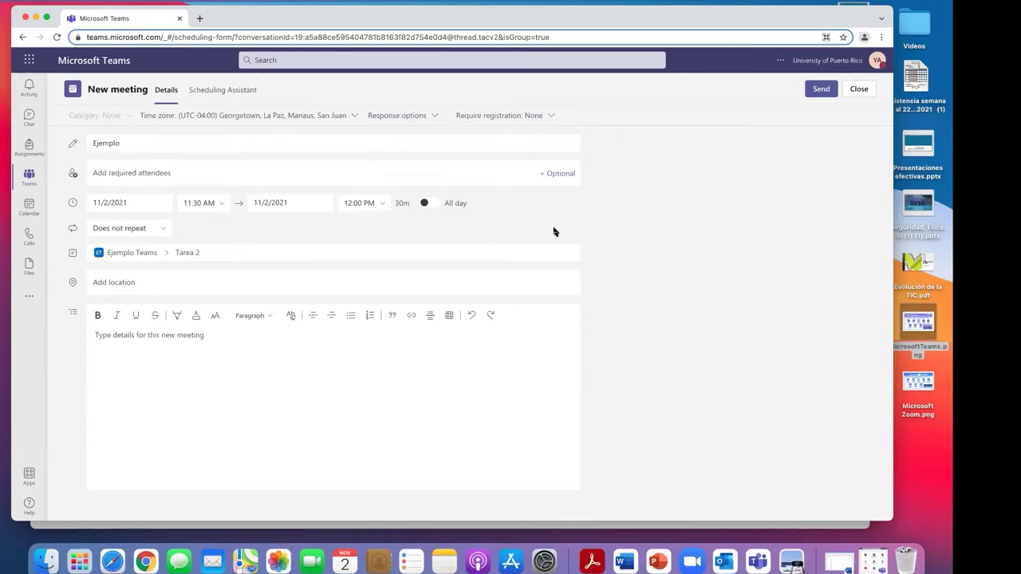
left_click(815, 91)
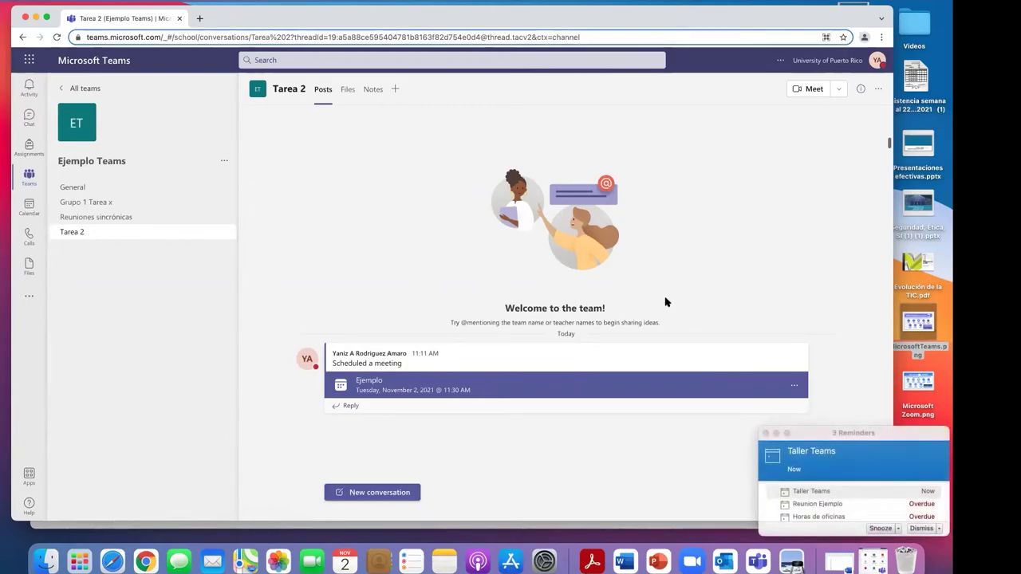
Step: Close the Outlook reminders window without dismissing the reminders
left_click(765, 434)
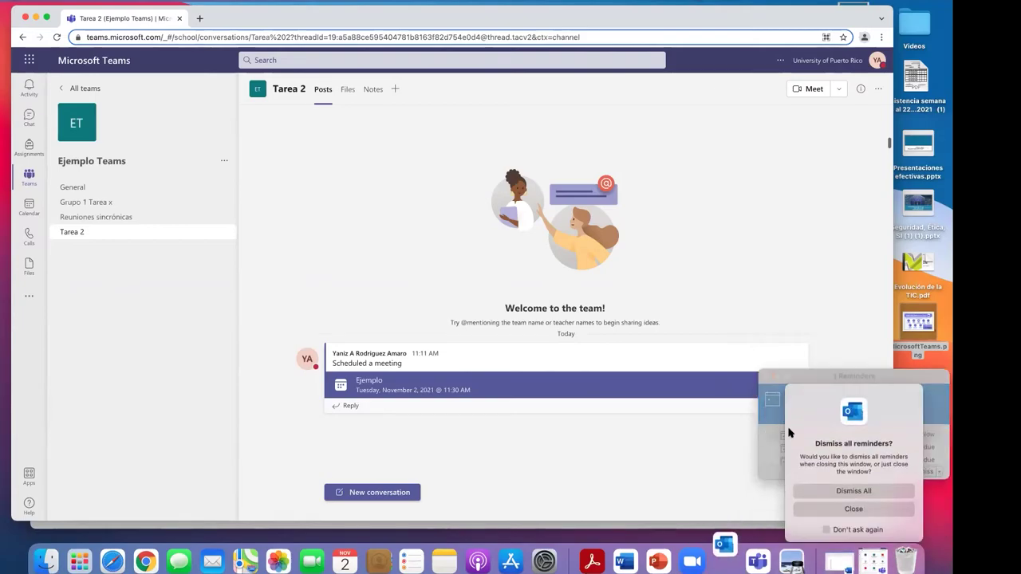
left_click(848, 509)
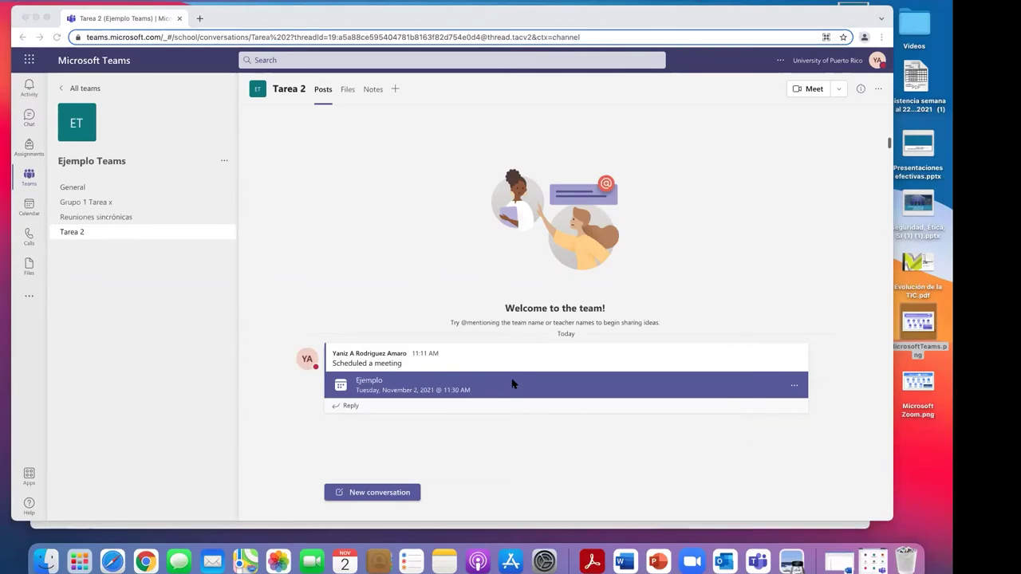
Step: View the details of the "Ejemplo" meeting on Tuesday, November 2 in the Teams calendar
left_click(796, 388)
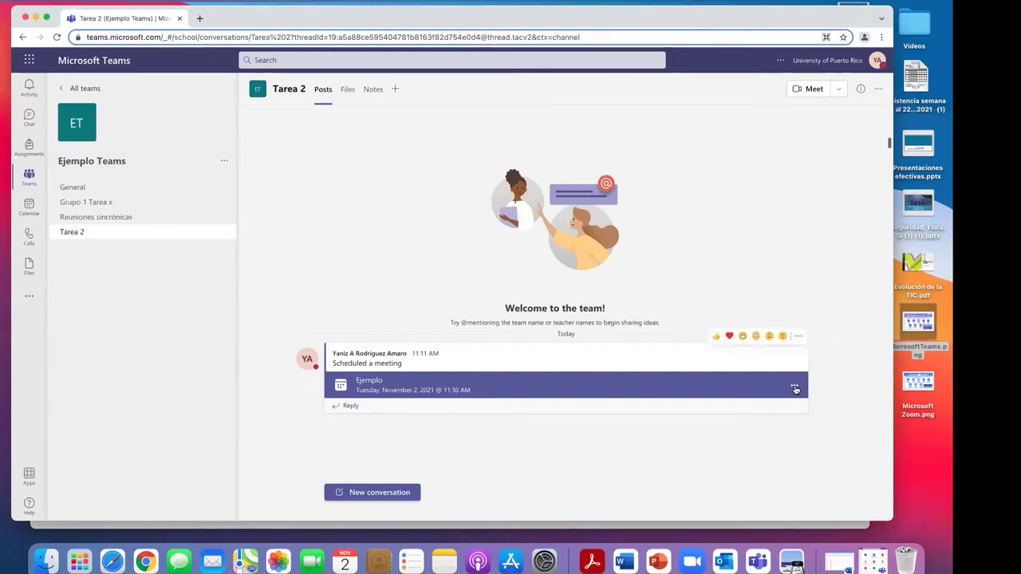
left_click(29, 207)
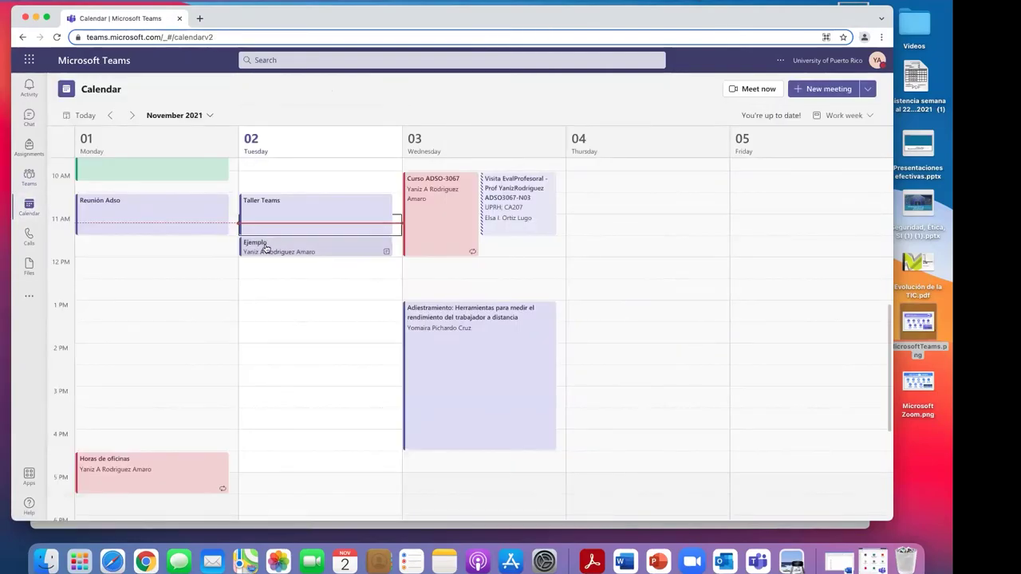
left_click(383, 254)
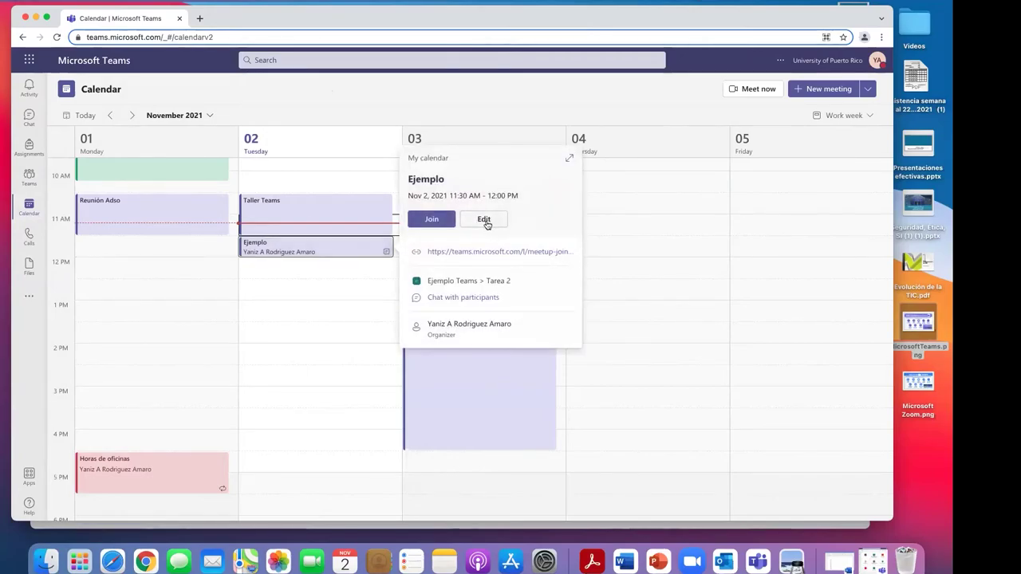
Step: Open the Ejemplo meeting for editing and review its meeting options, including who can bypass the lobby, without changing anything
left_click(484, 220)
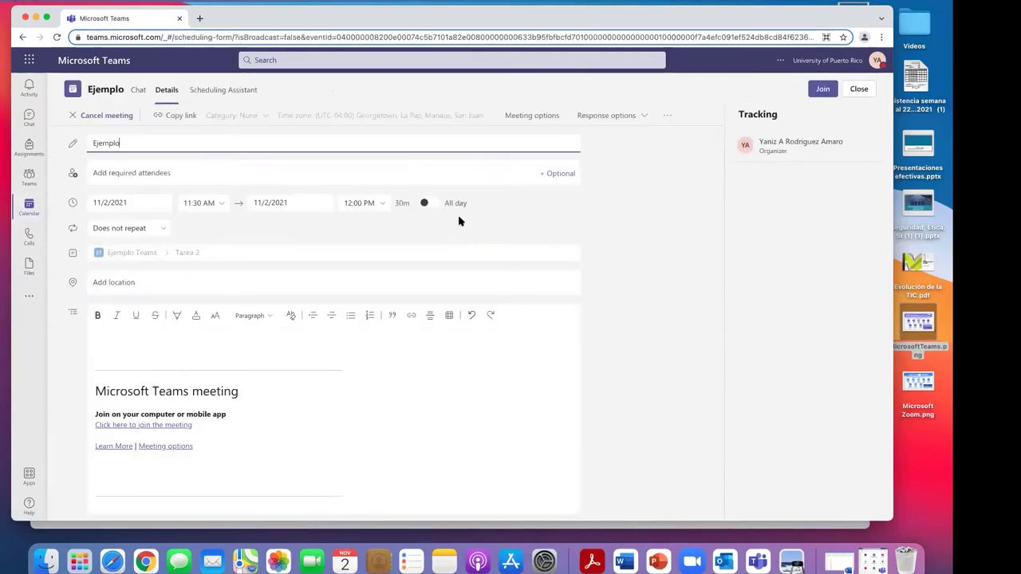
left_click(547, 115)
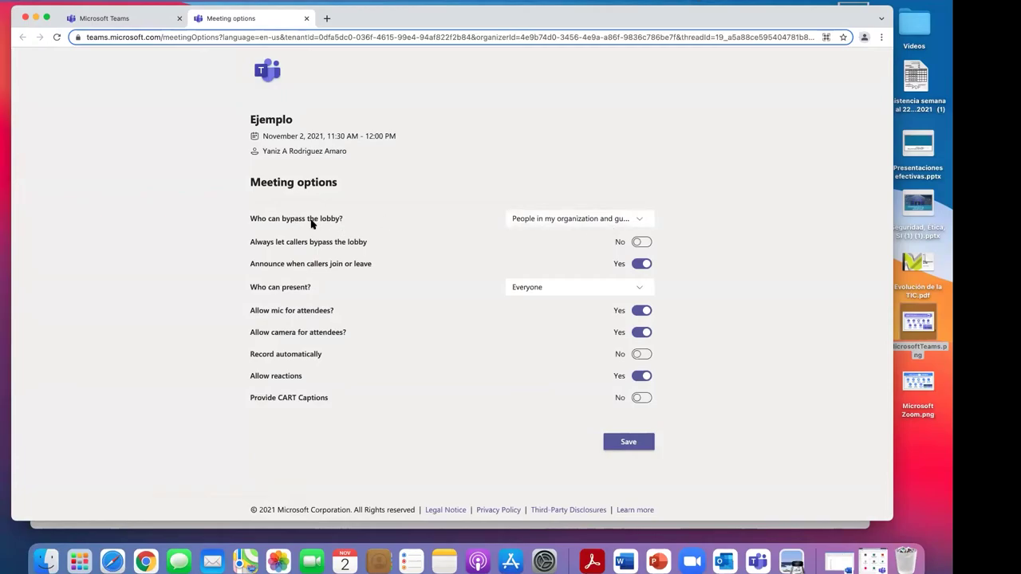
left_click(643, 222)
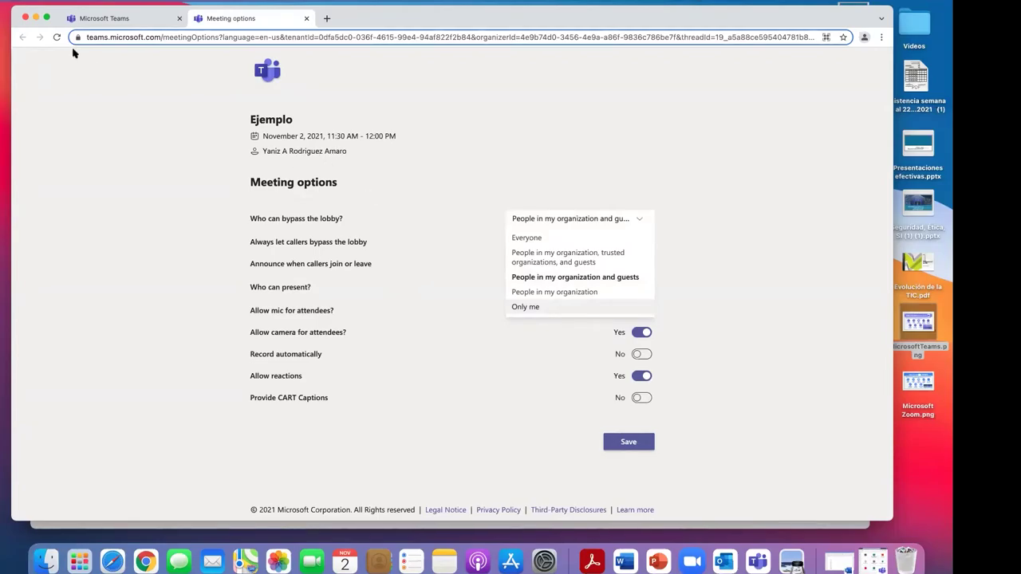
left_click(307, 20)
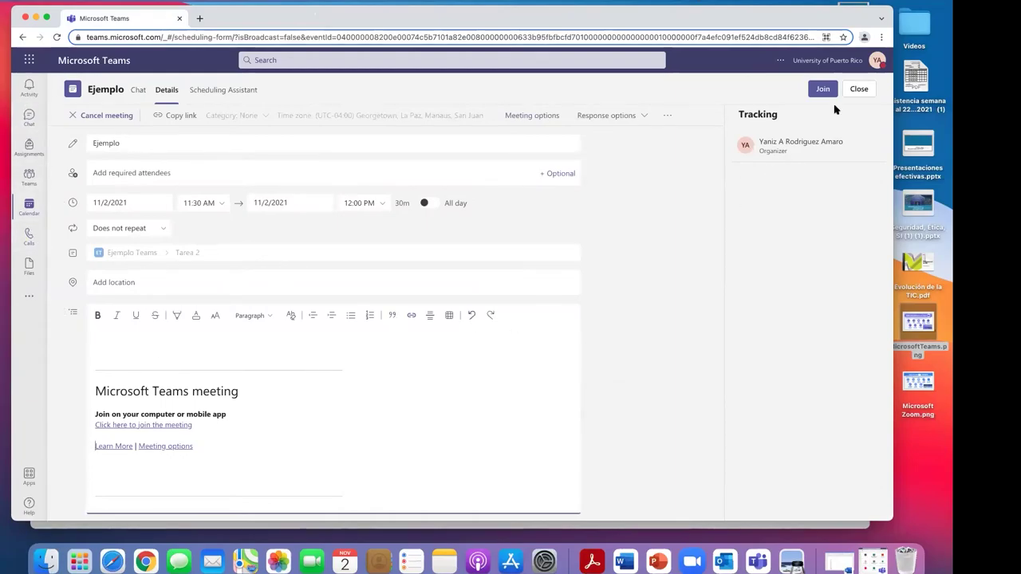
left_click(859, 90)
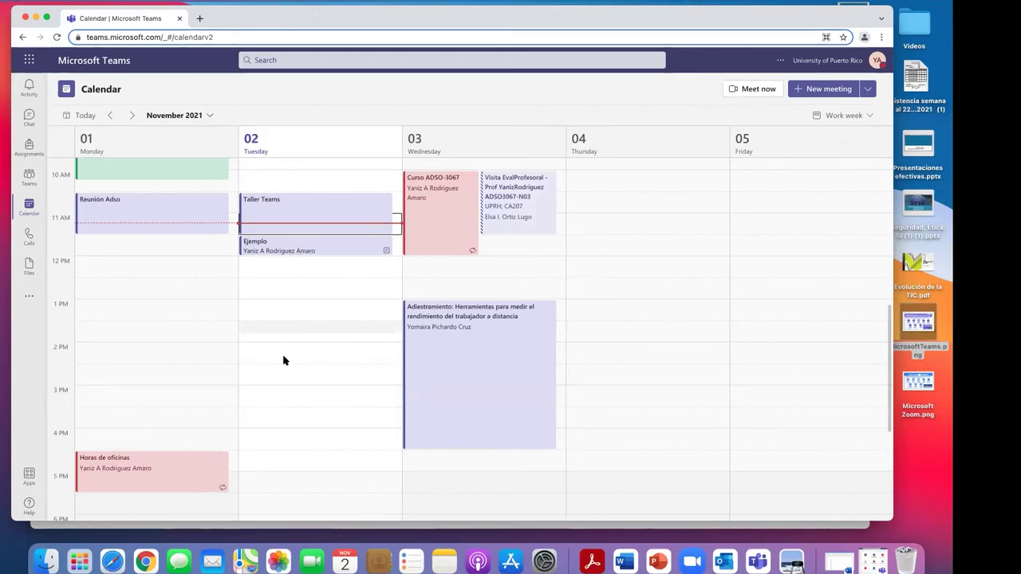
Step: Open a new meeting form for November 2 at 12:30 PM and return to the calendar without saving
double_click(262, 291)
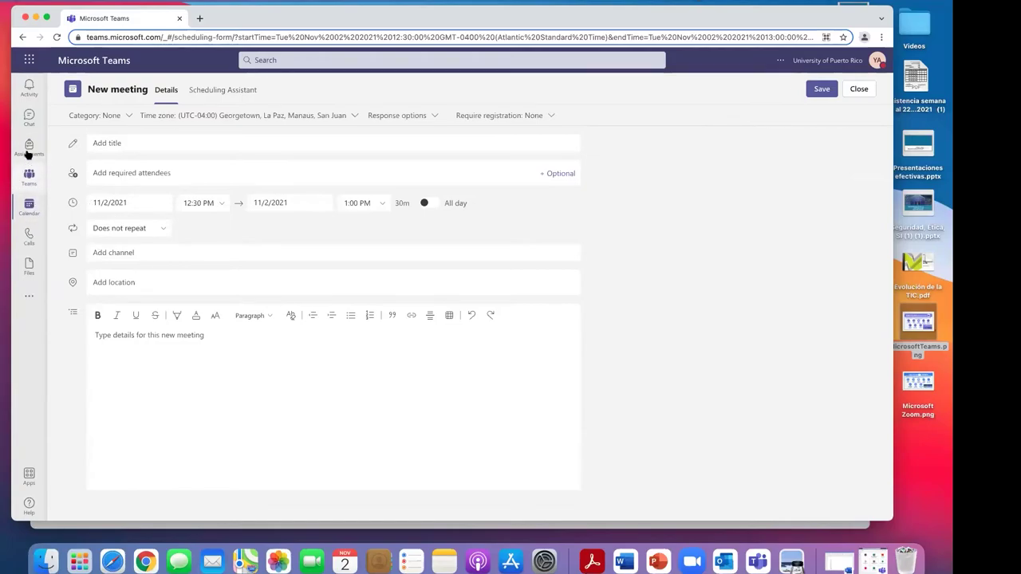
left_click(28, 205)
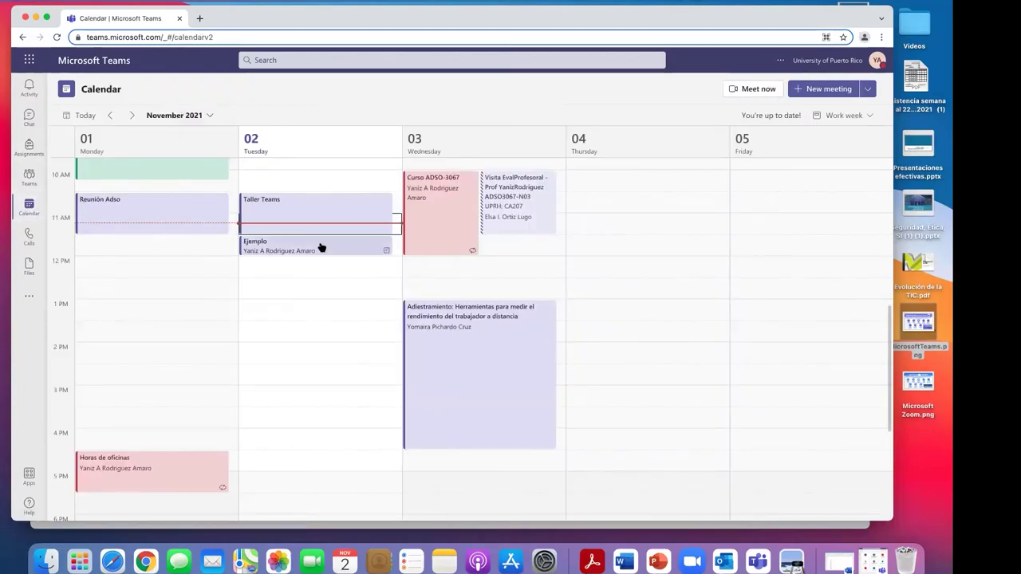
Step: Join the Ejemplo meeting on November 2 with the microphone turned off
left_click(265, 250)
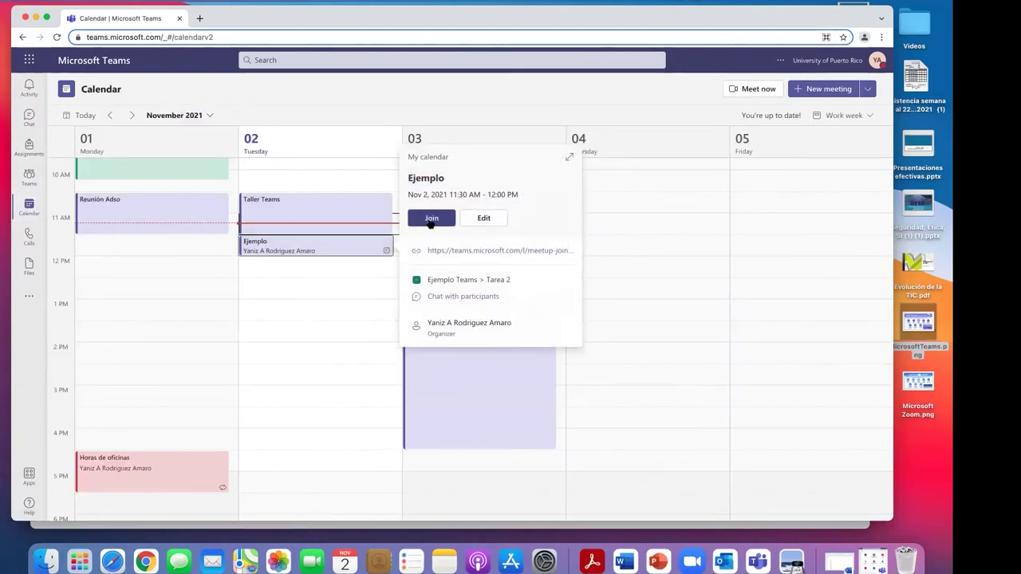
left_click(431, 219)
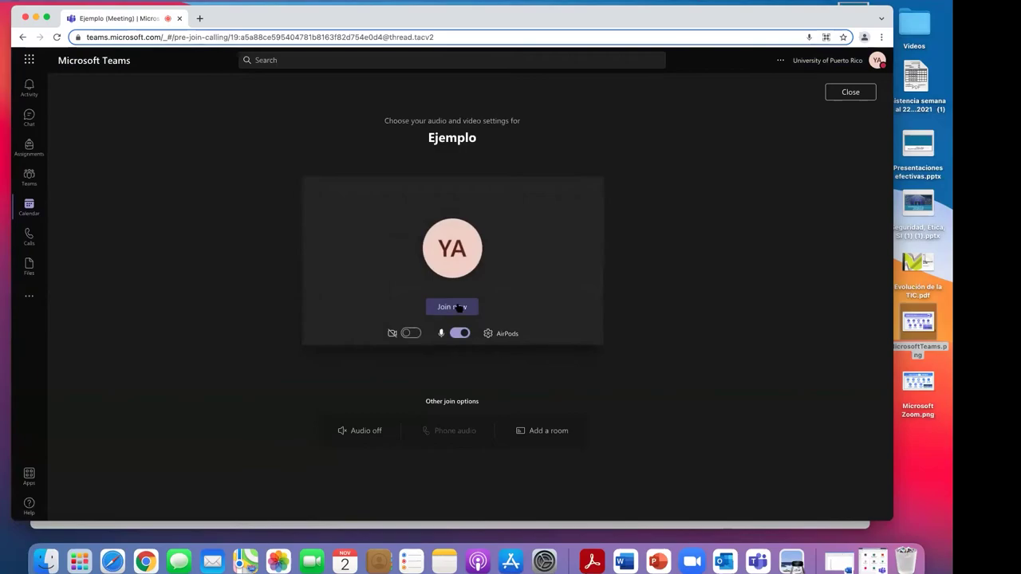
left_click(457, 333)
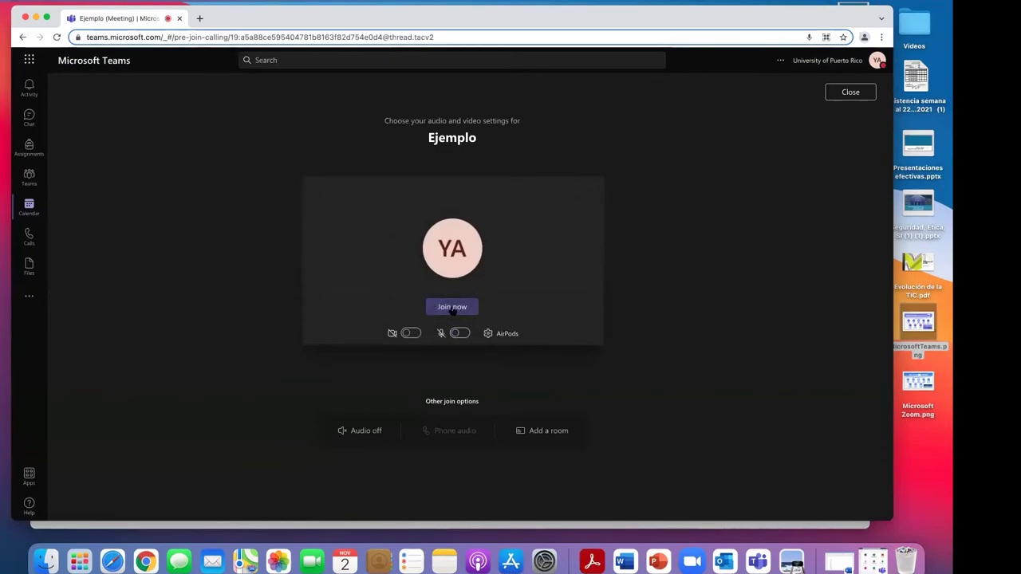
left_click(452, 306)
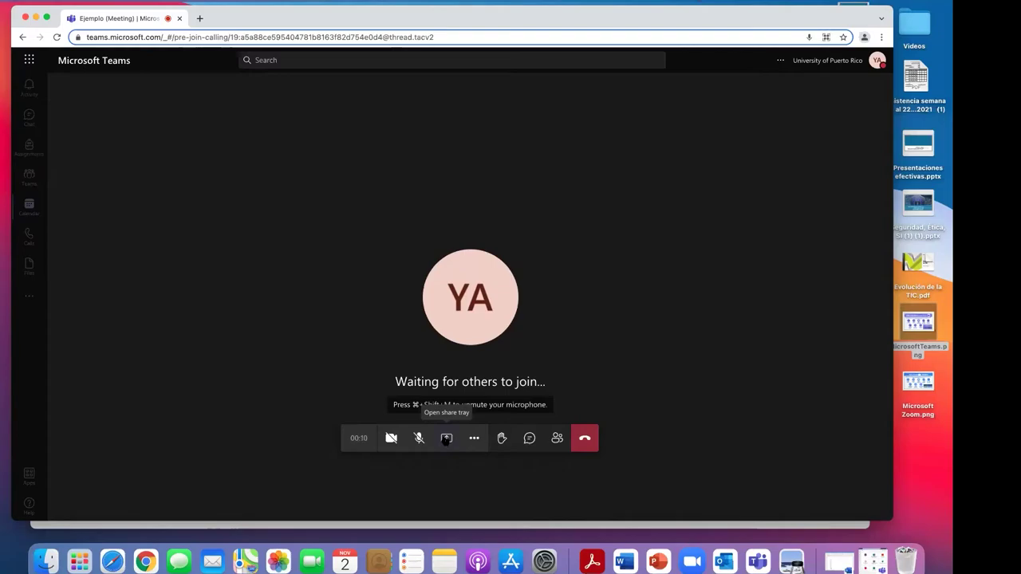
Step: Review the meeting's content sharing options, closing the Outlook reminders window without dismissing the reminders
left_click(447, 438)
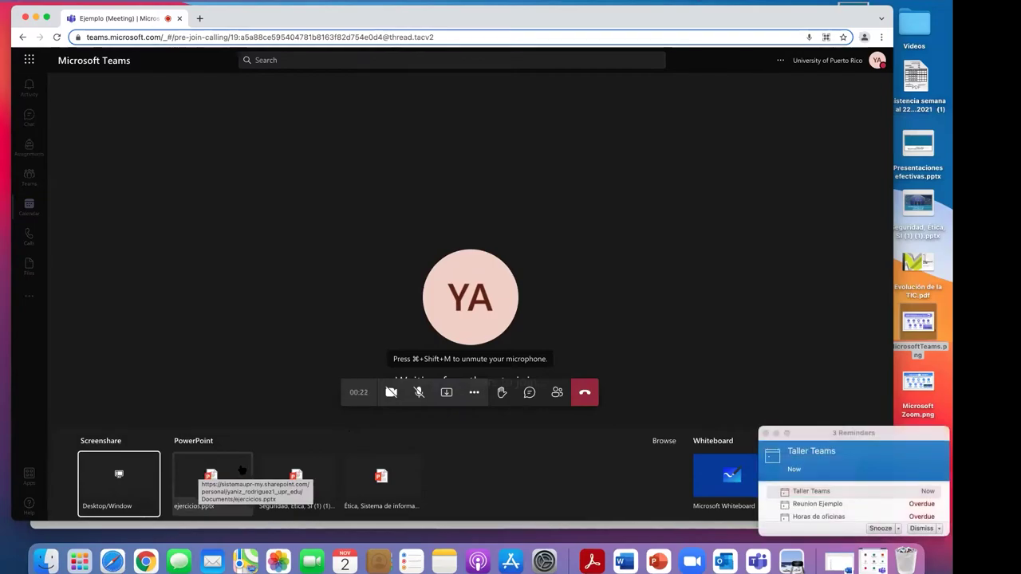
left_click(765, 433)
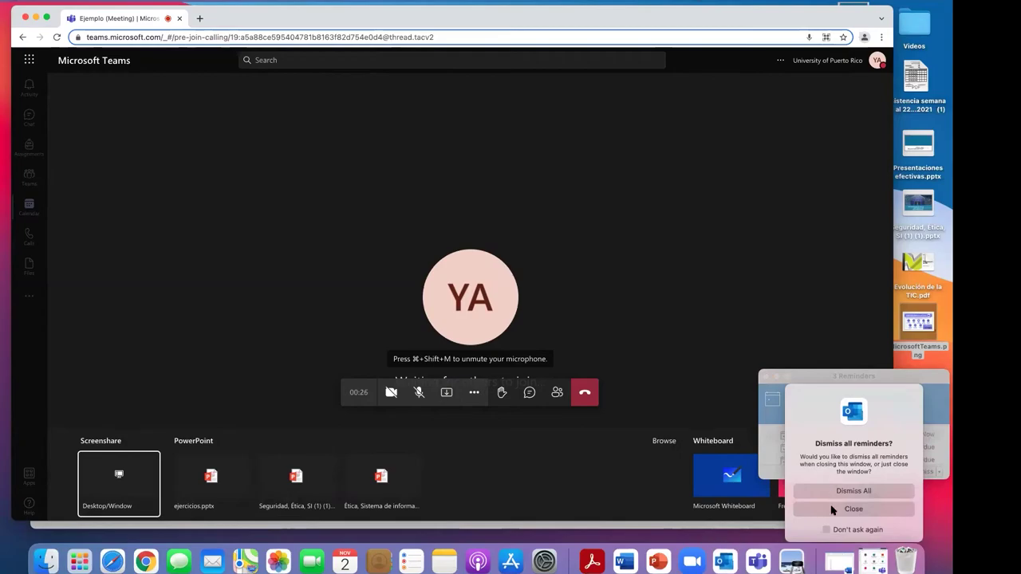
left_click(832, 511)
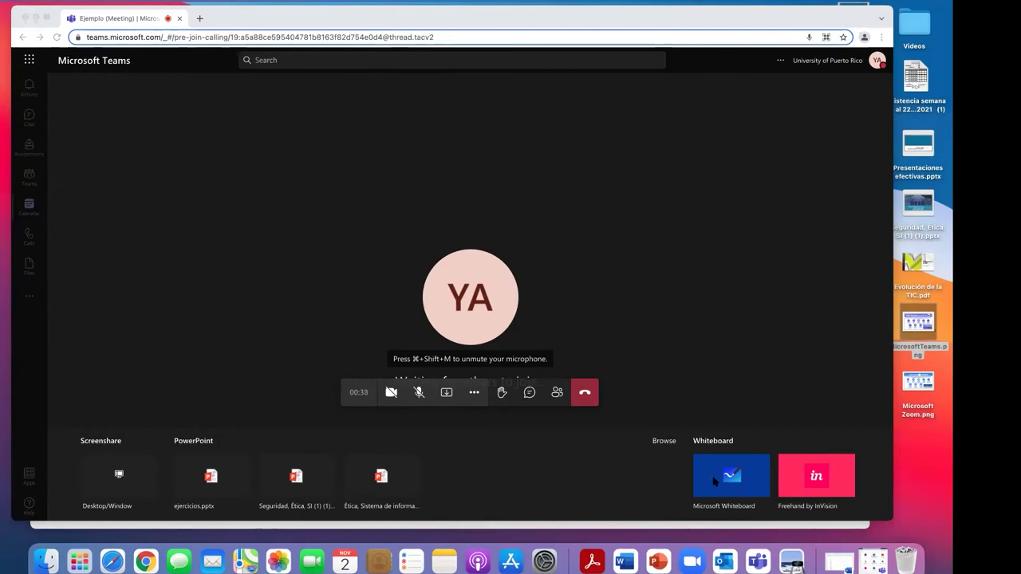
left_click(474, 393)
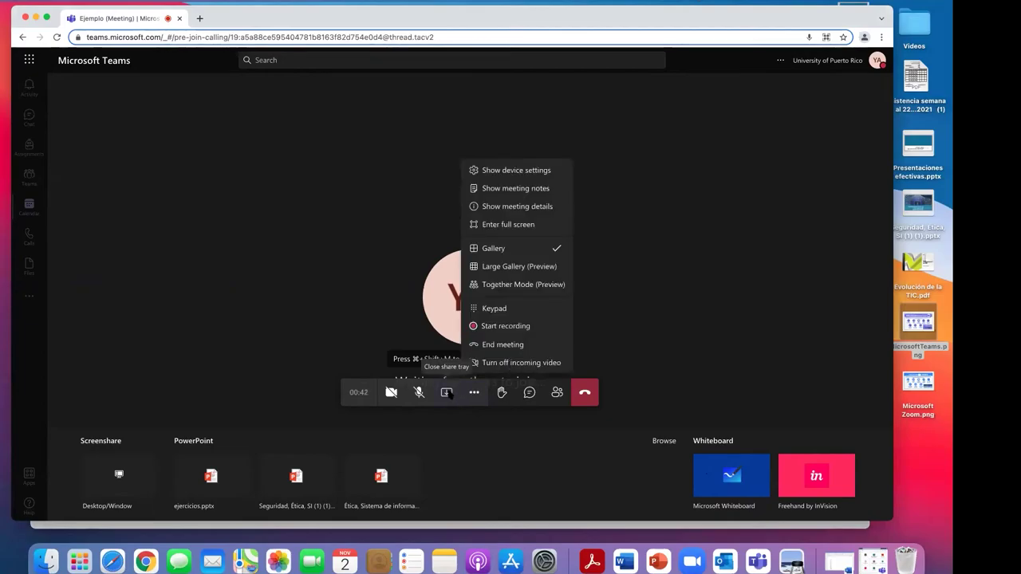
left_click(448, 393)
Step: Show the meeting notes and start taking notes, closing the Outlook reminders window without dismissing the reminders
left_click(474, 437)
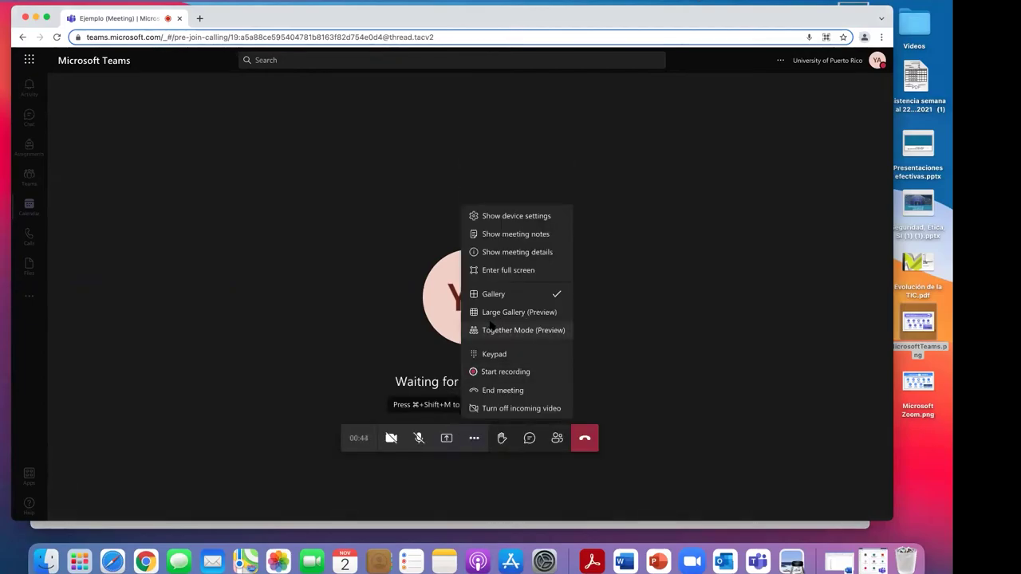
left_click(496, 236)
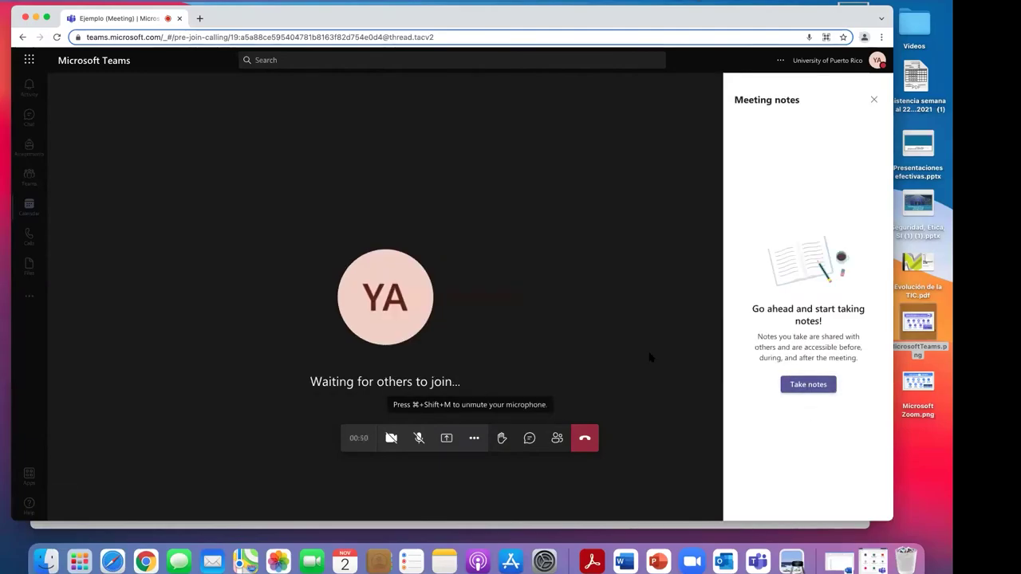
left_click(813, 390)
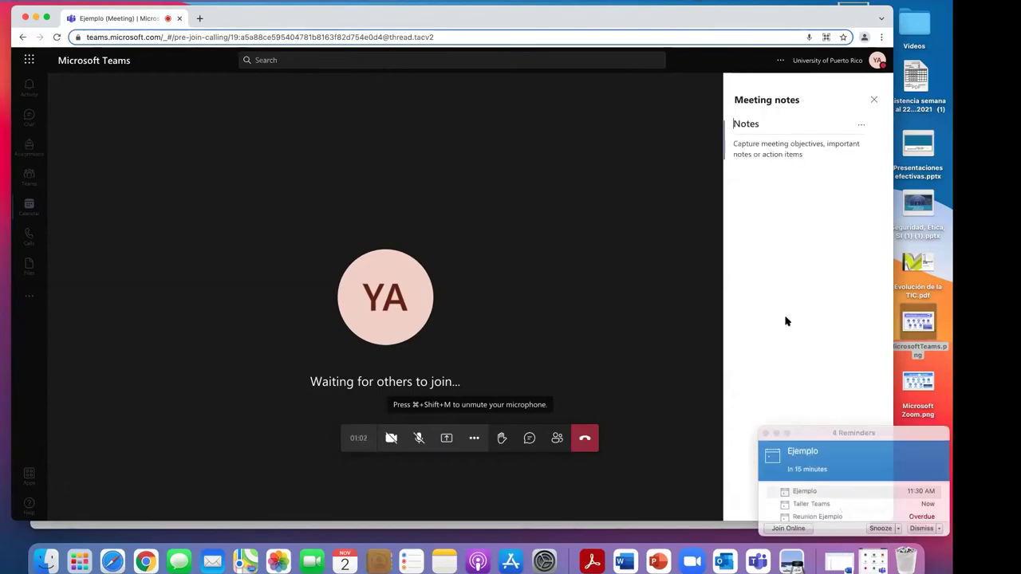
left_click(765, 433)
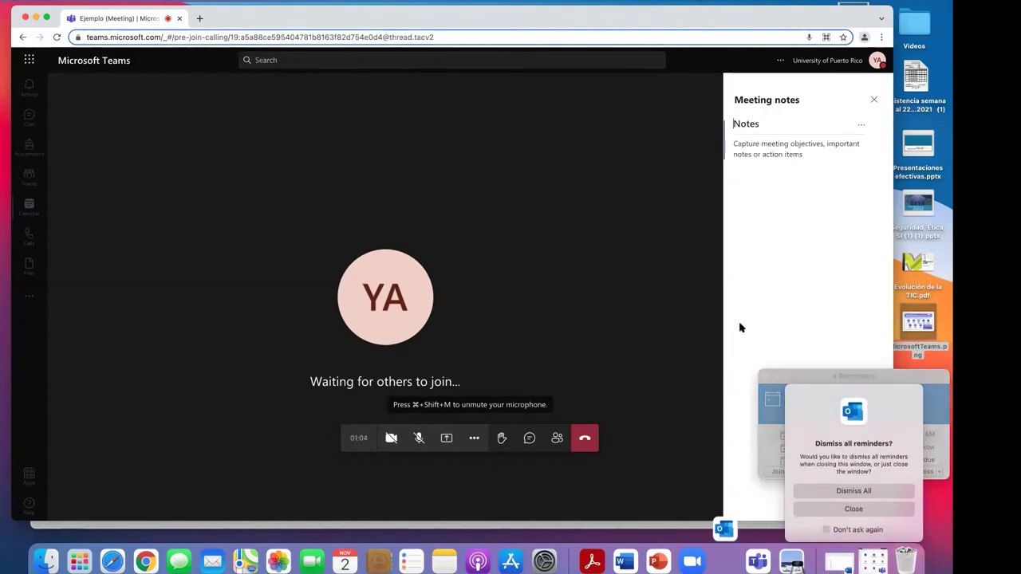
left_click(853, 509)
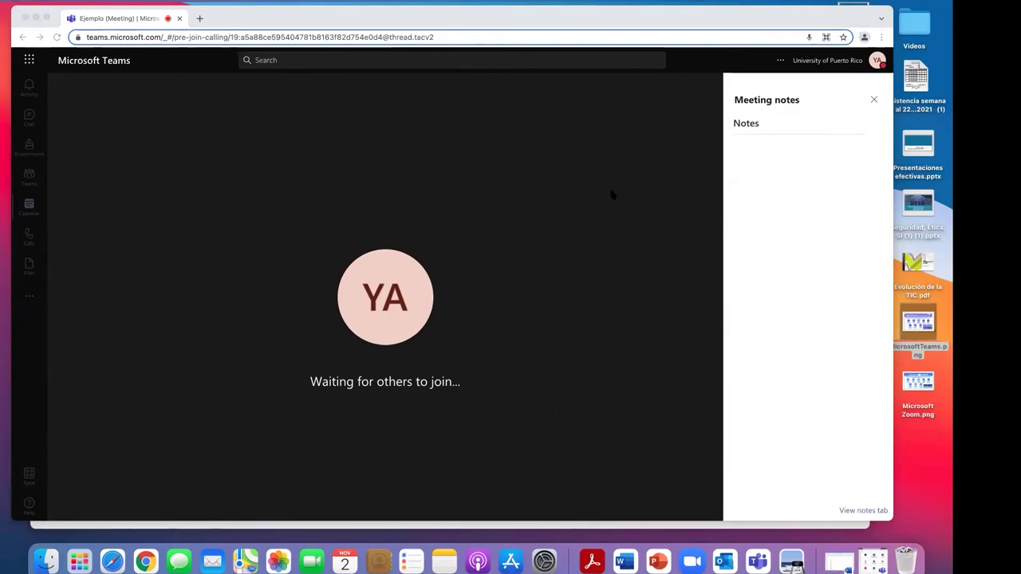
Step: Close the meeting notes and look over the additional meeting actions, such as recording and ending the meeting
left_click(434, 445)
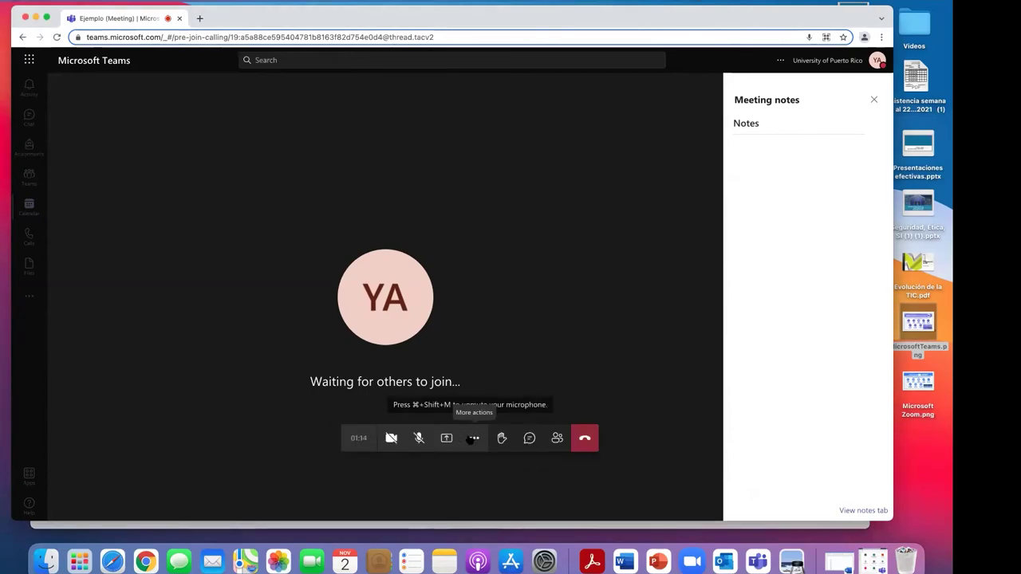
left_click(475, 441)
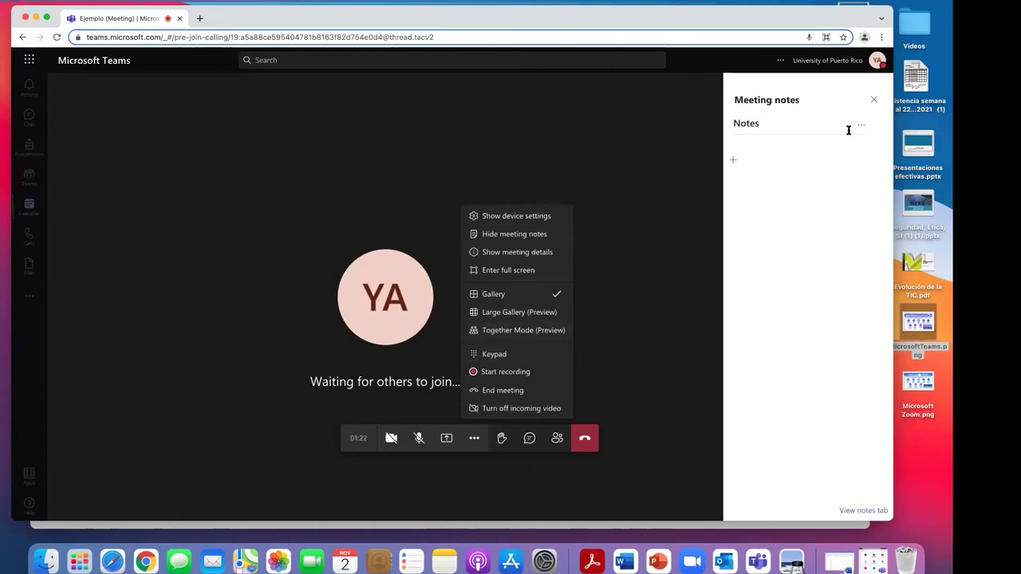
left_click(874, 101)
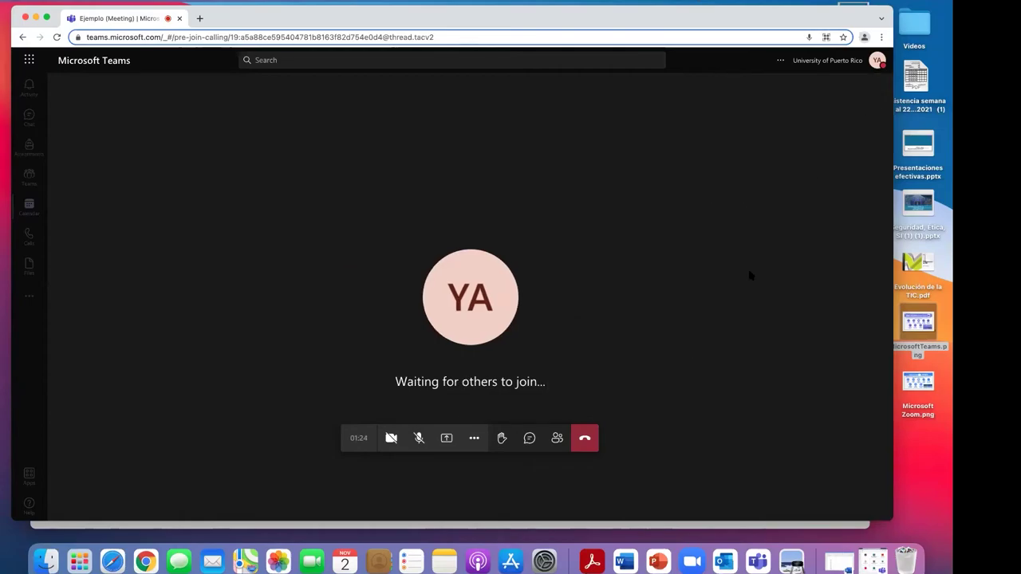
left_click(474, 441)
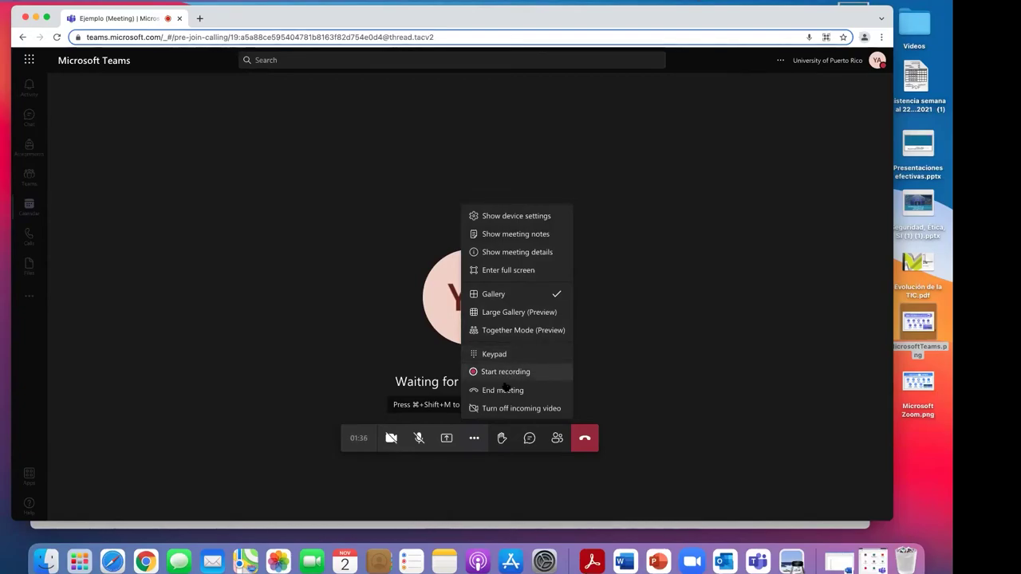
Step: Draft the message "HOla" in the meeting chat and view the sources for attaching a file
left_click(528, 437)
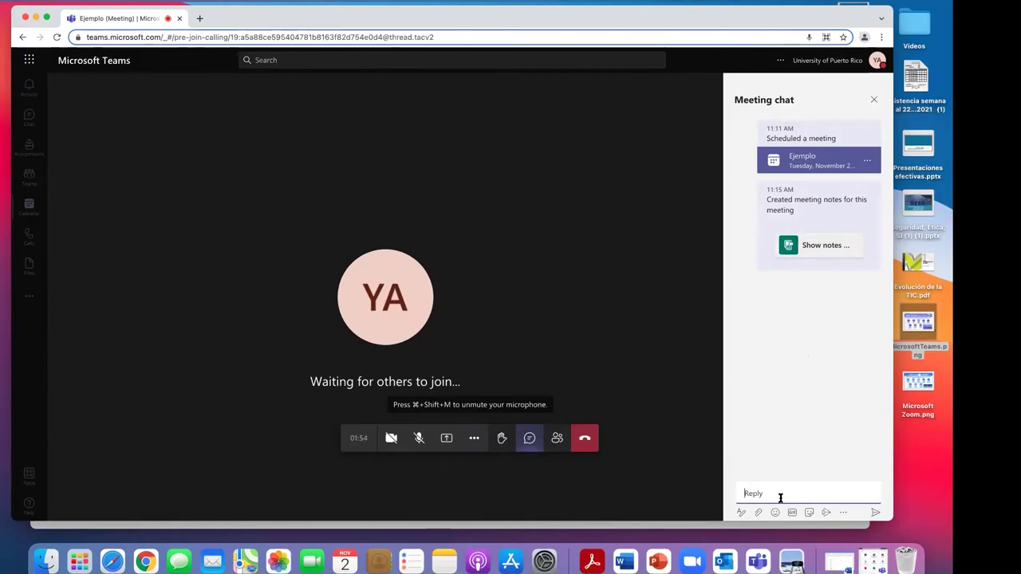
type("HOla")
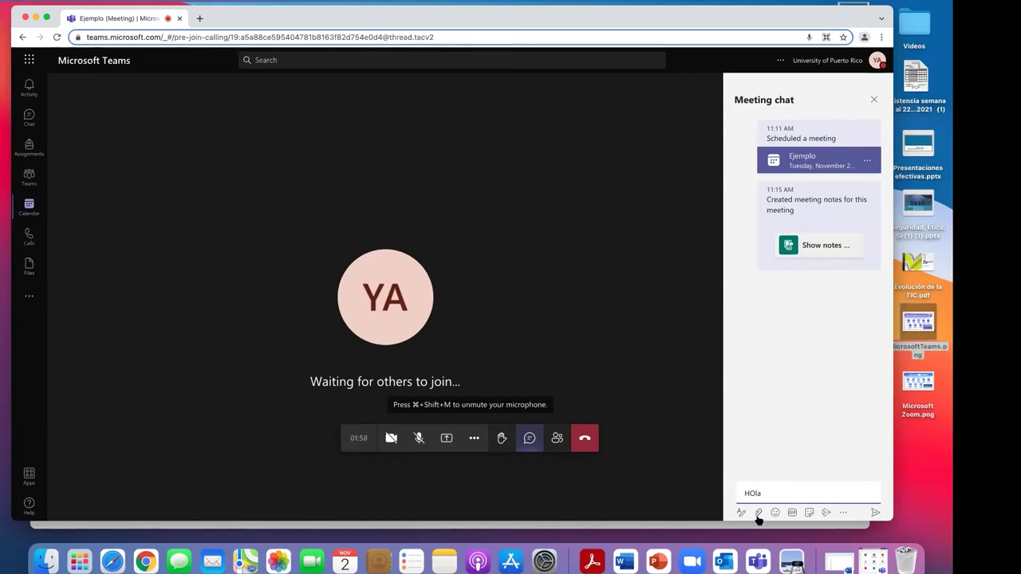
left_click(758, 513)
left_click(757, 514)
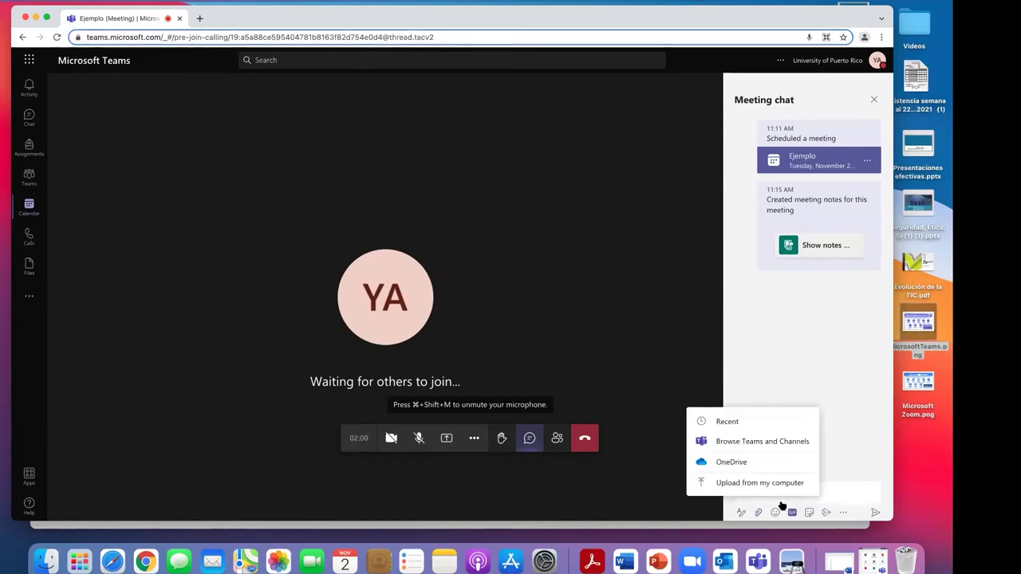
left_click(837, 490)
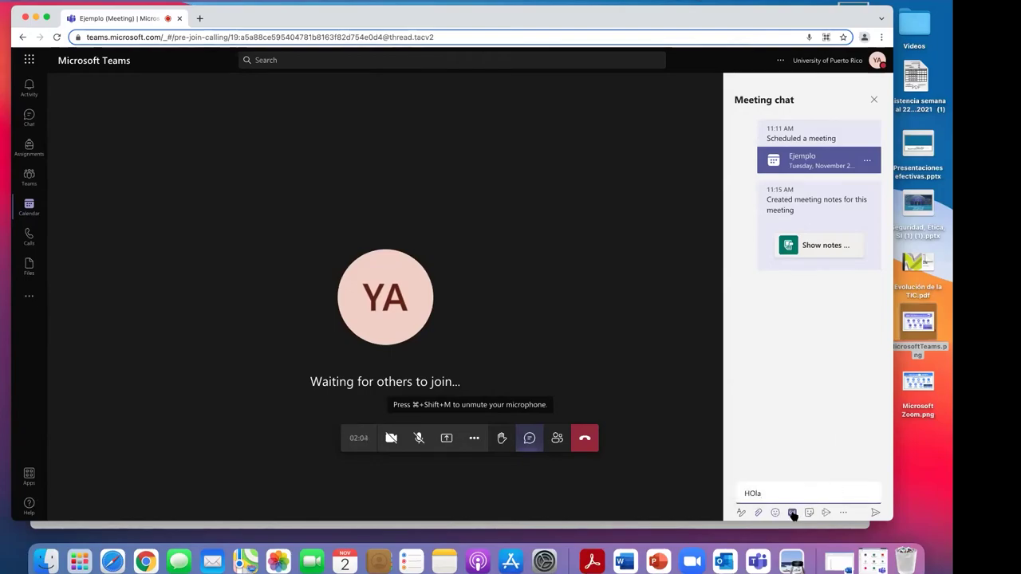
Step: Clear the unsent chat message and view the apps available in the meeting chat before closing it
double_click(753, 494)
key("BackSpace")
left_click(843, 513)
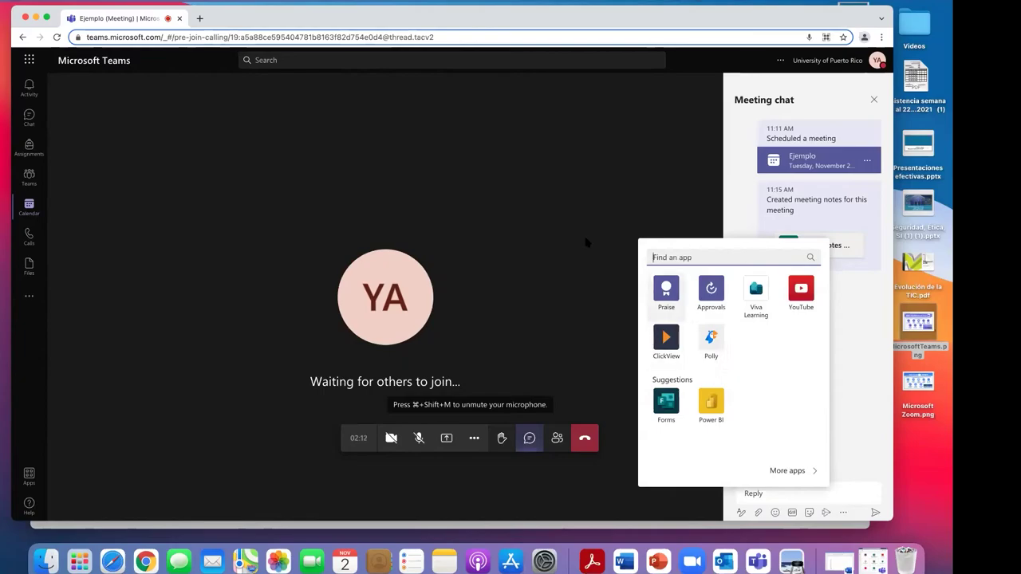
left_click(563, 290)
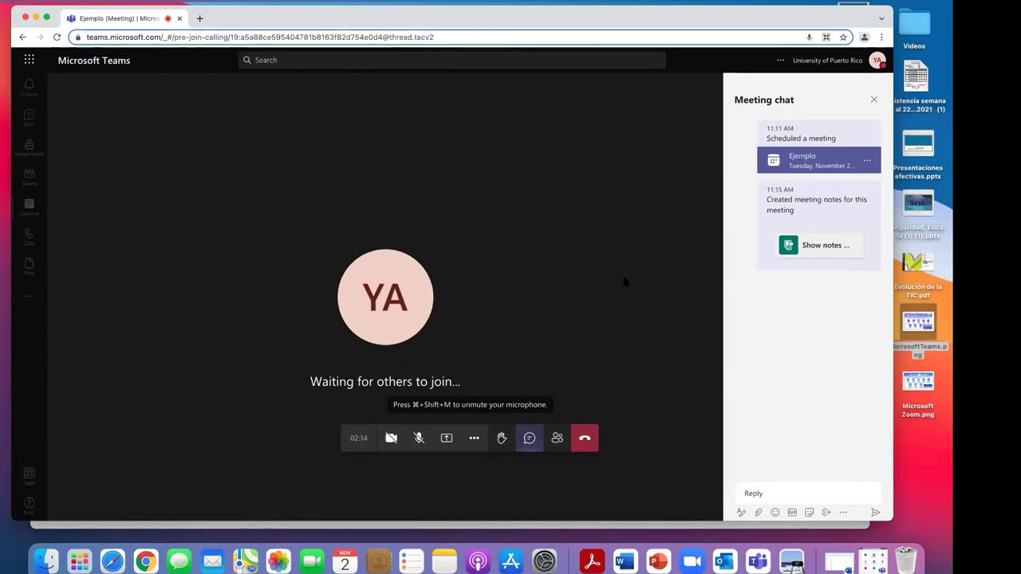
left_click(875, 100)
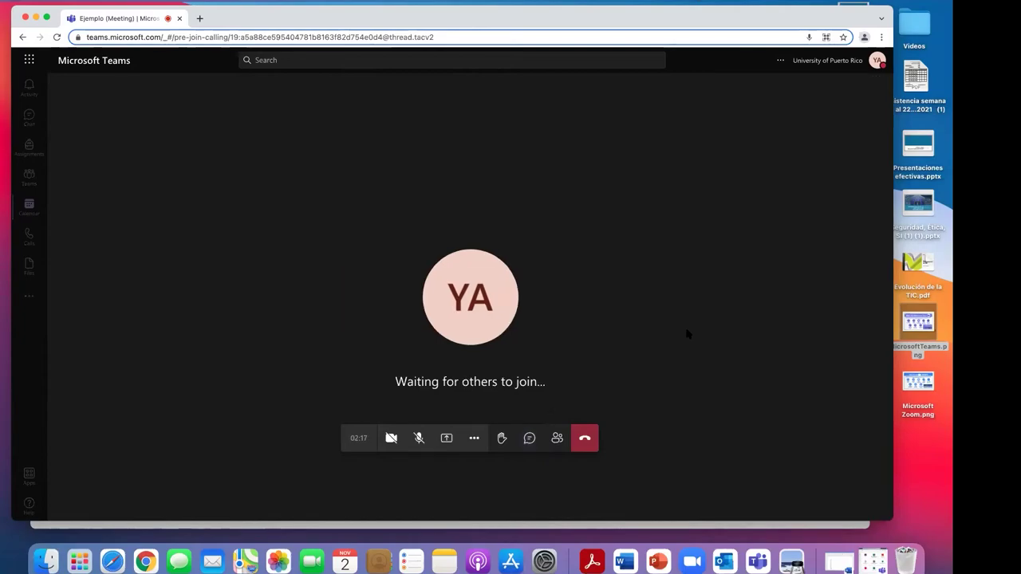
Step: Show the meeting participants and download the attendance list
left_click(557, 438)
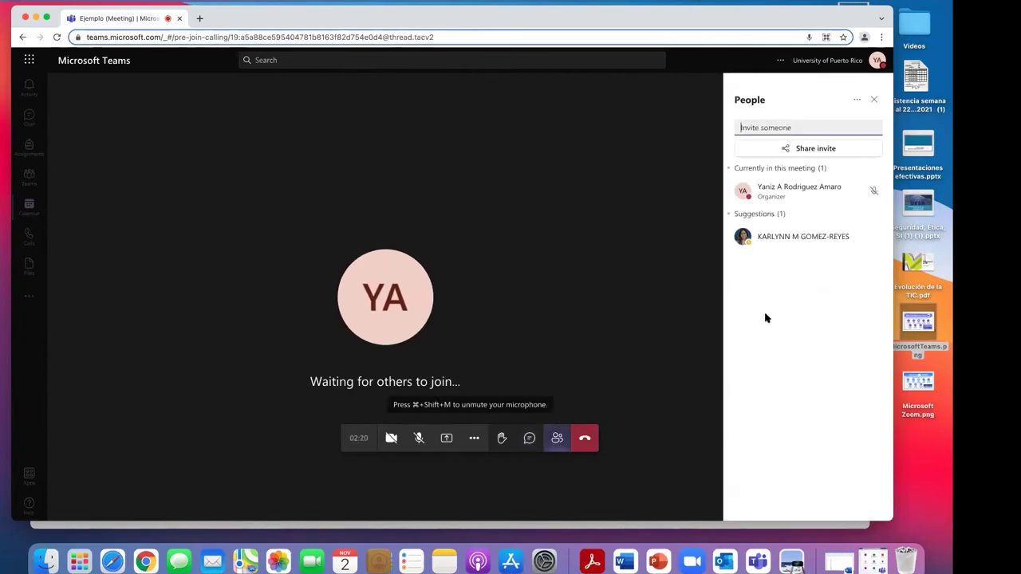
left_click(774, 130)
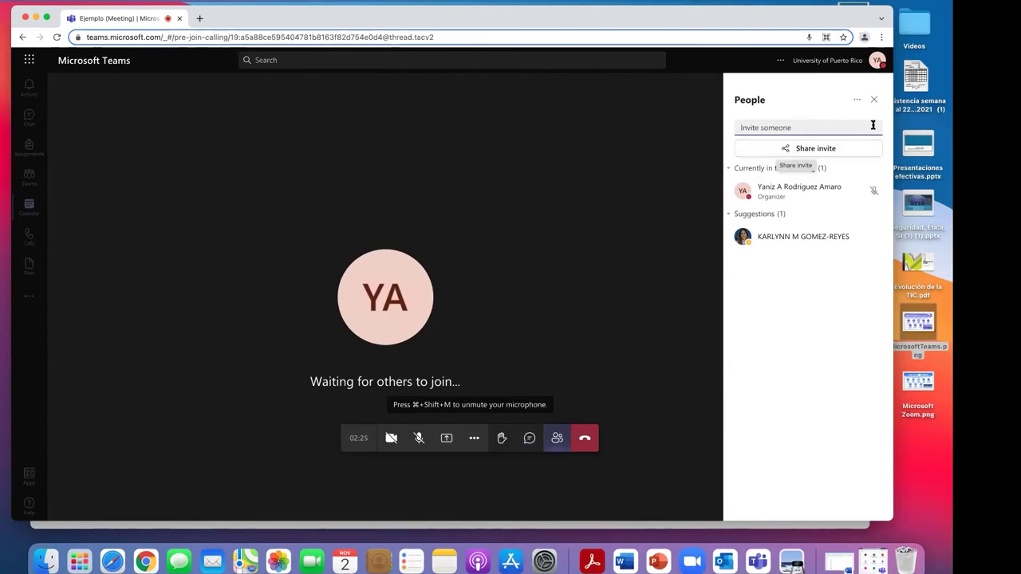
left_click(857, 102)
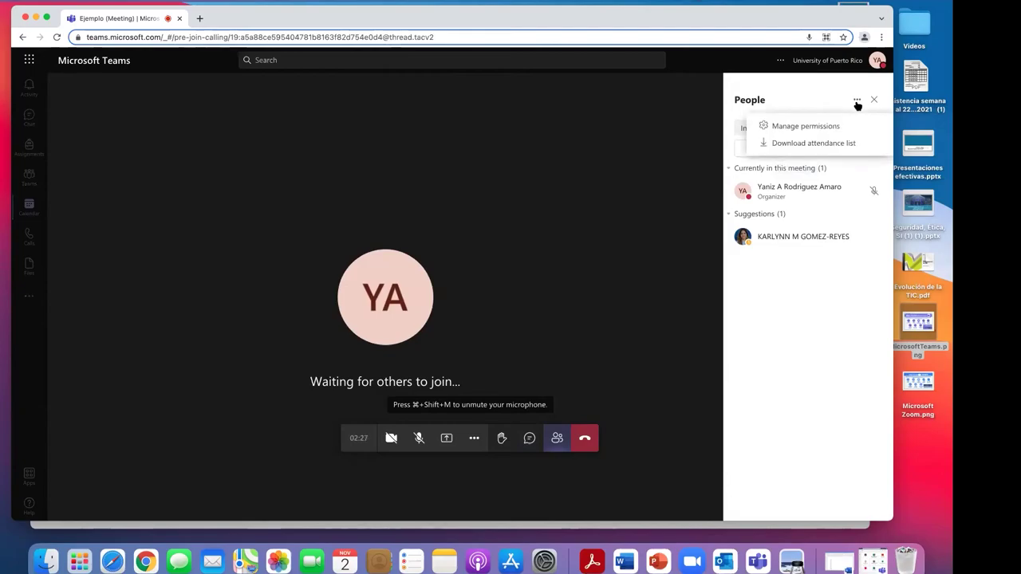
left_click(780, 148)
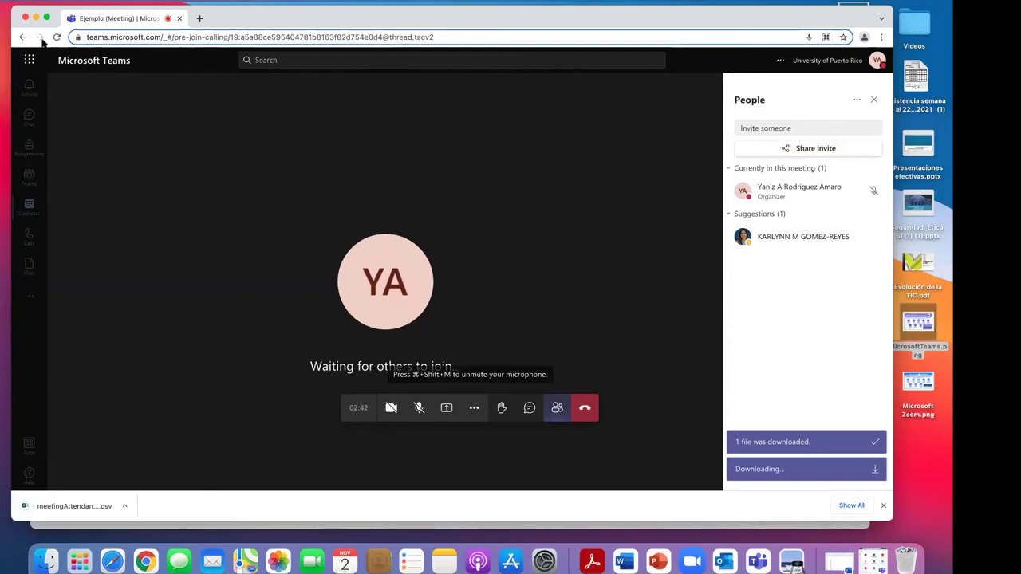
Step: Leave the meeting and return to the posts of the Tarea 2 channel in Ejemplo Teams
left_click(587, 410)
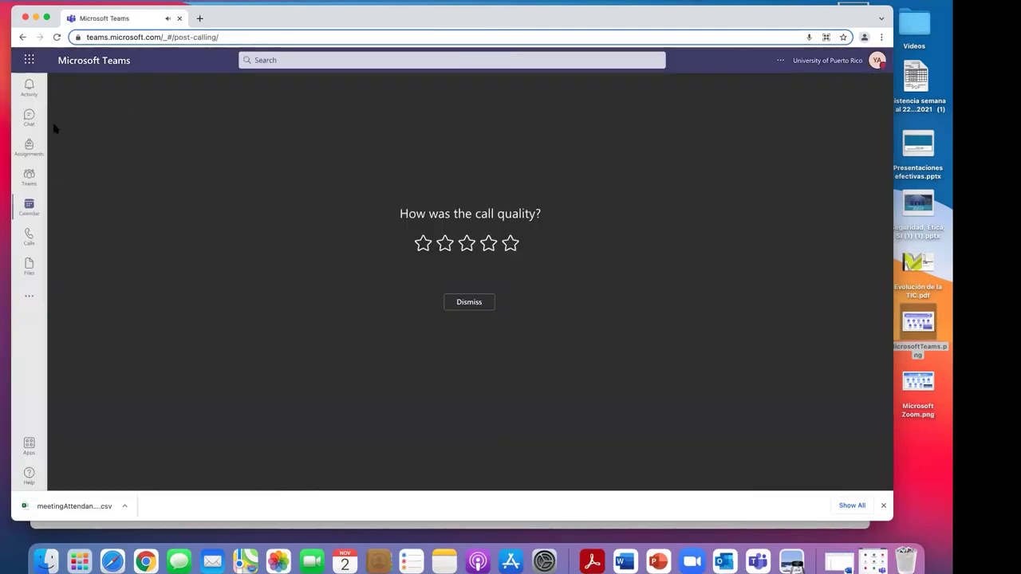
left_click(29, 118)
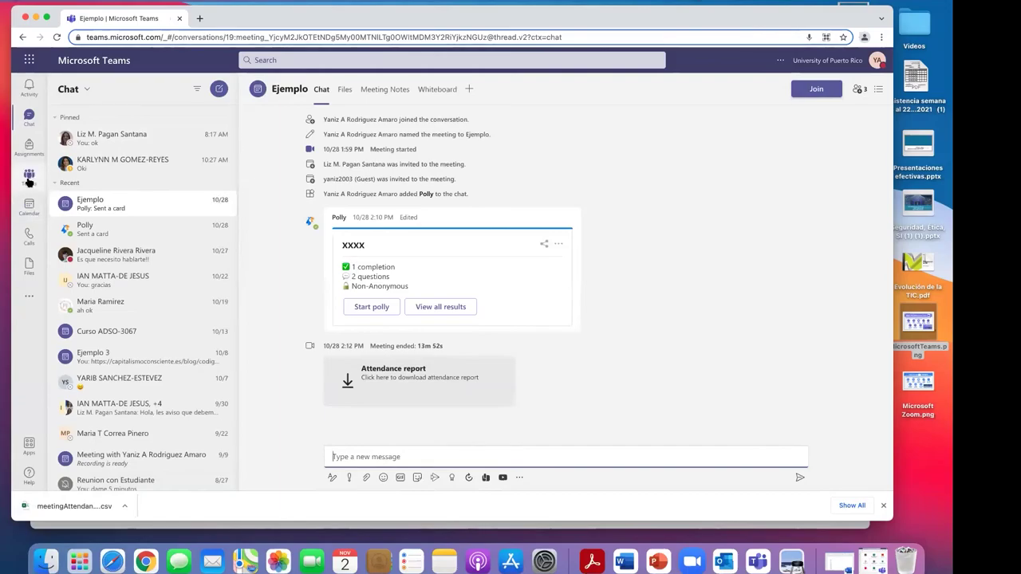
left_click(30, 180)
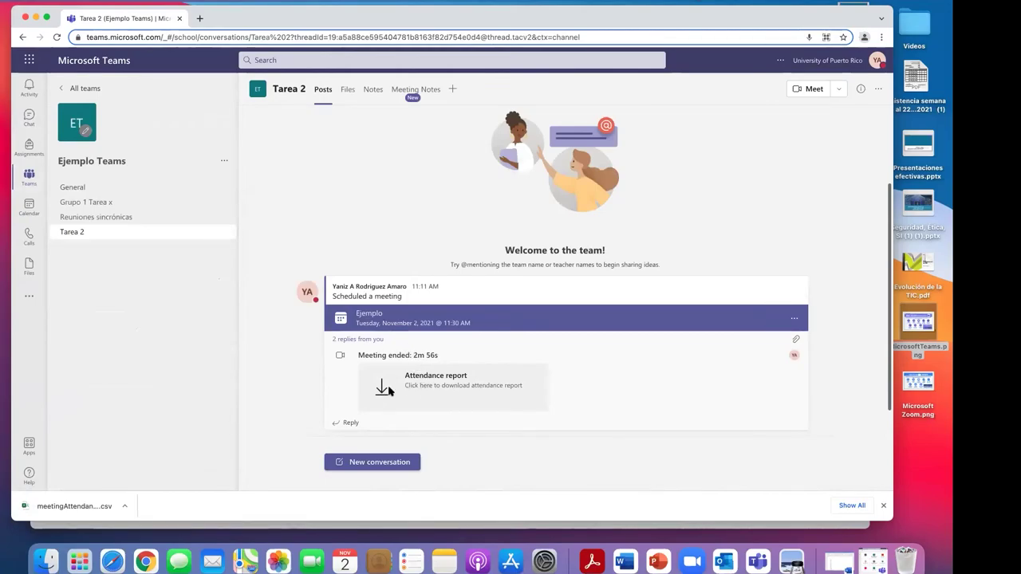
Step: Expand the replies of the Ejemplo meeting post and examine its meeting notes and attendance report entries
left_click(360, 340)
scroll(428, 373, "down", 1)
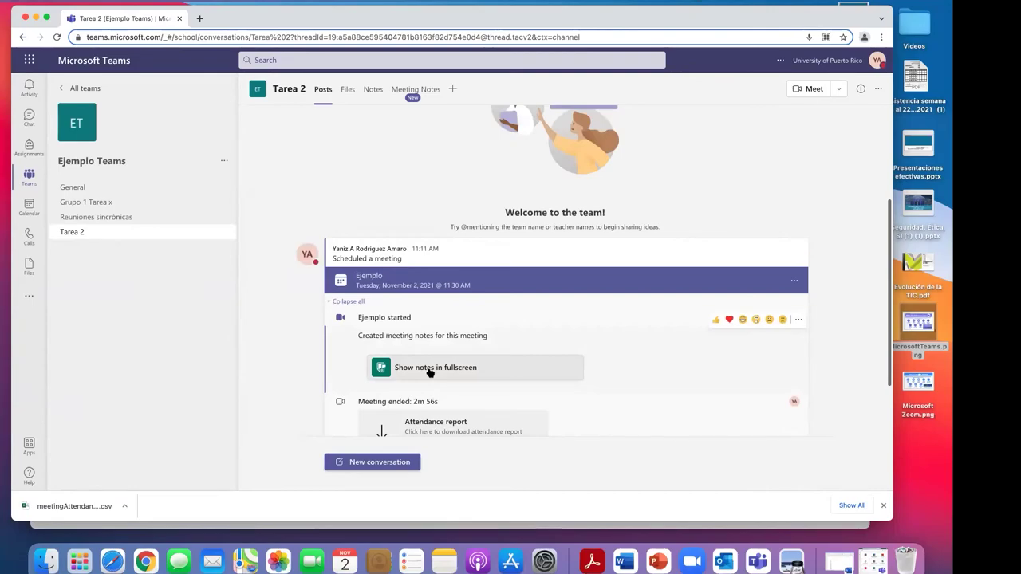
scroll(440, 368, "down", 2)
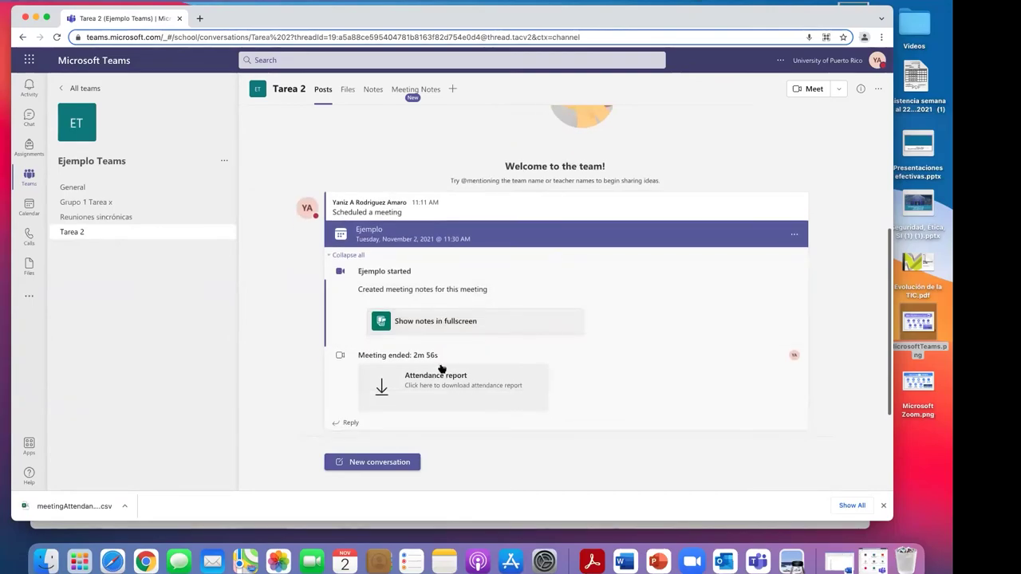
scroll(441, 369, "up", 2)
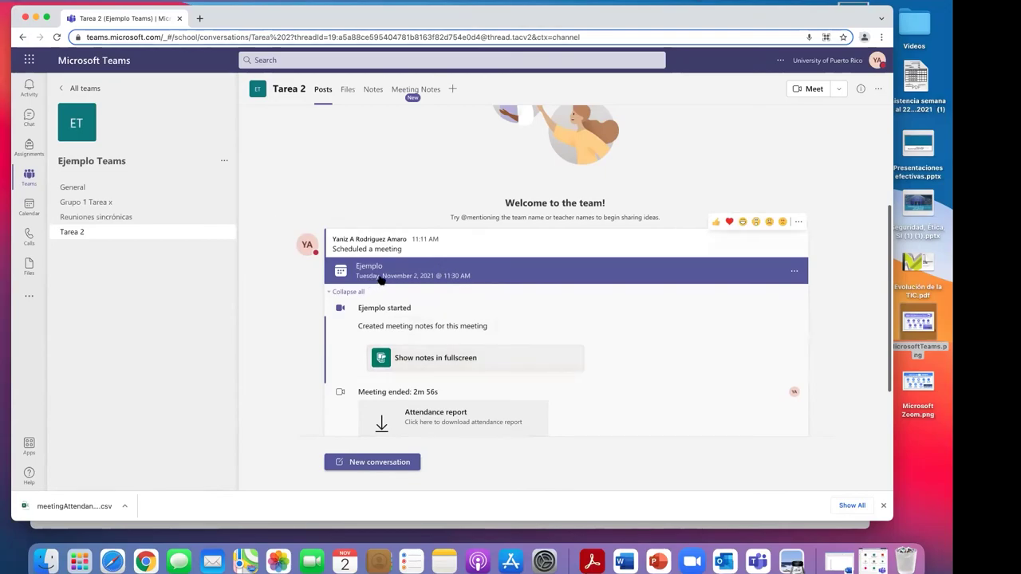
Step: Add the Polly app as a tab of the Tarea 2 channel, with a post about it in the channel
left_click(453, 93)
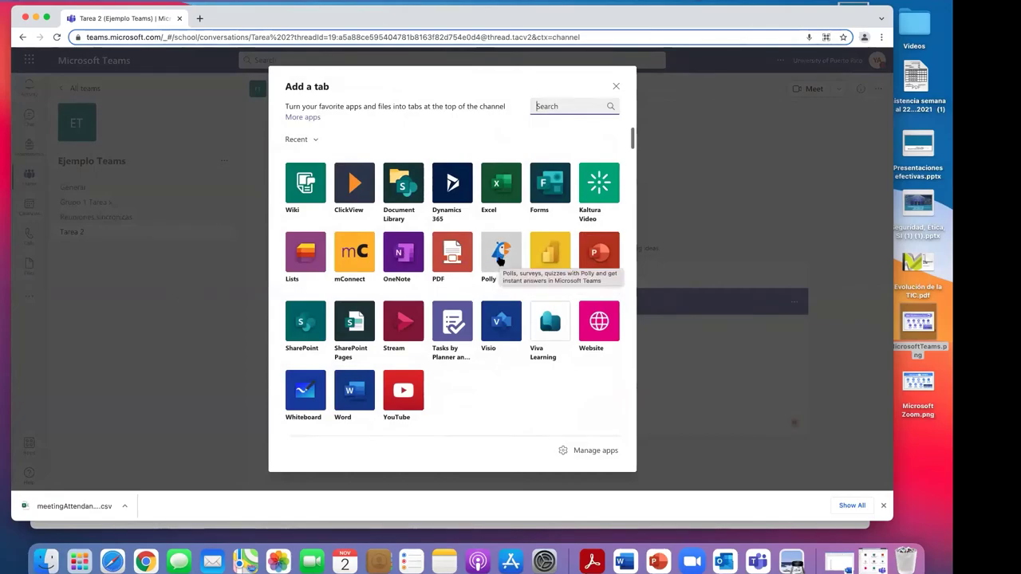
left_click(500, 253)
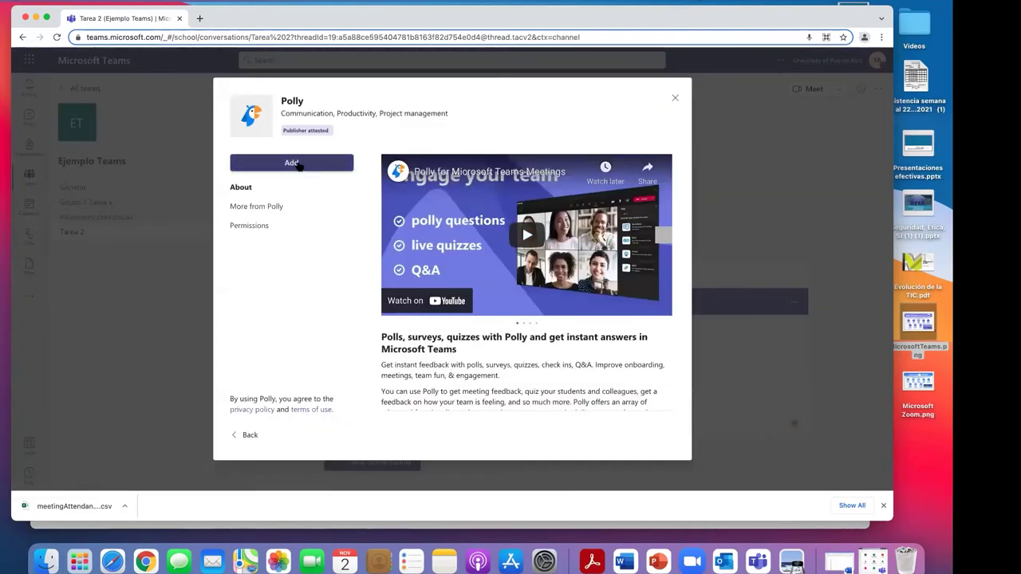
left_click(292, 162)
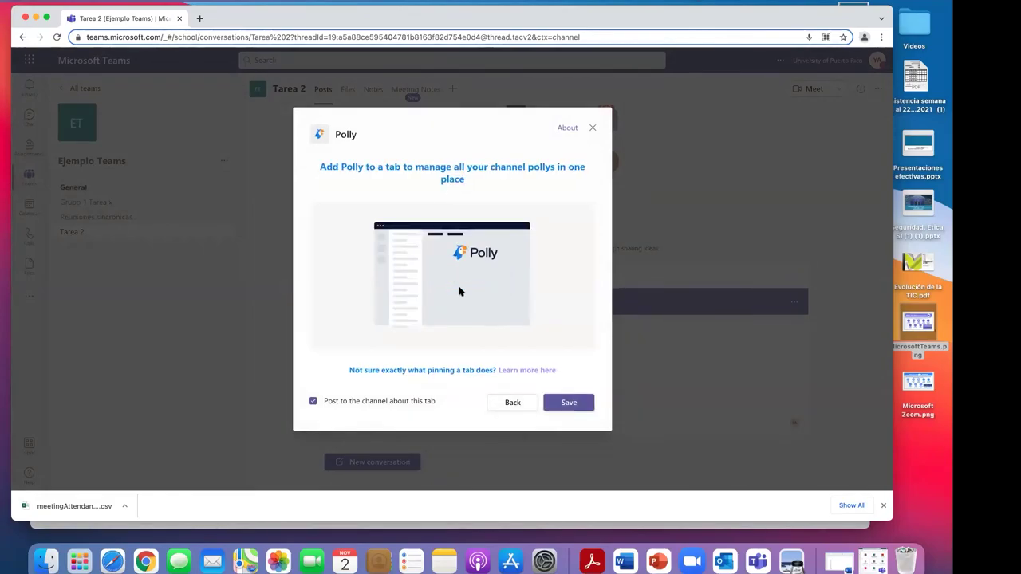
left_click(583, 405)
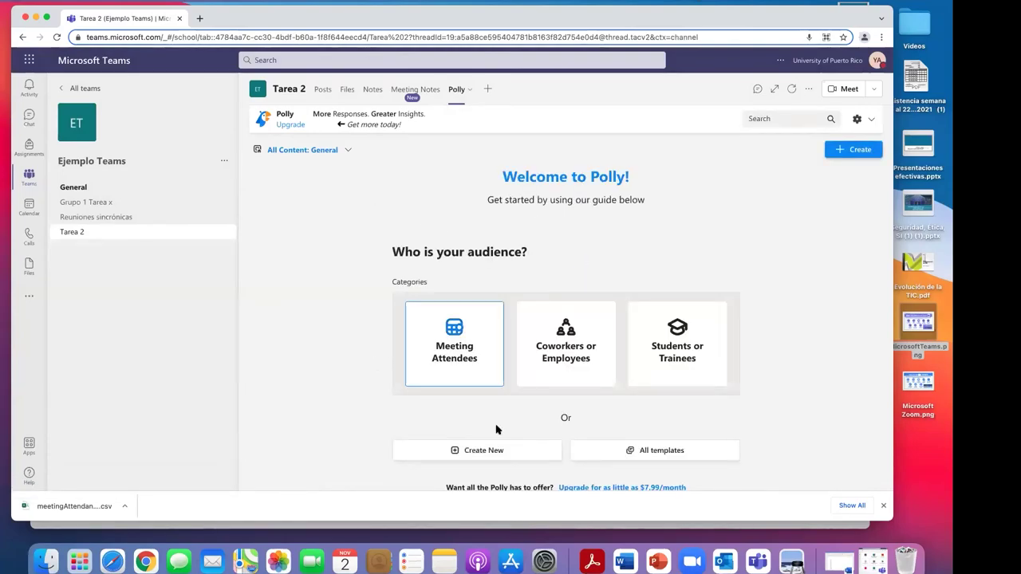
Step: Start a new Polly poll of the Question type and enter "Pregunta 1" as its question
scroll(478, 428, "down", 1)
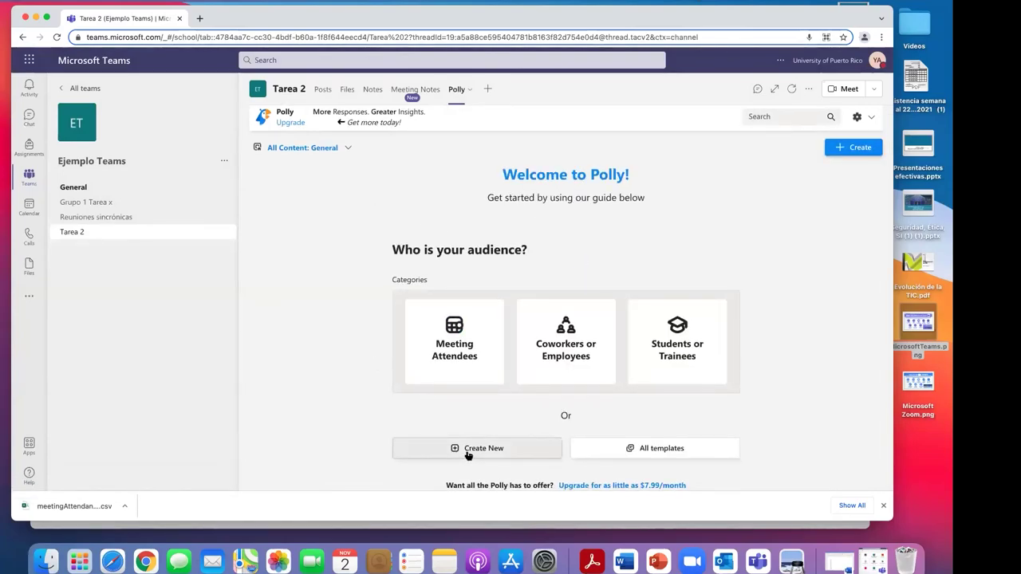
left_click(454, 452)
left_click(451, 359)
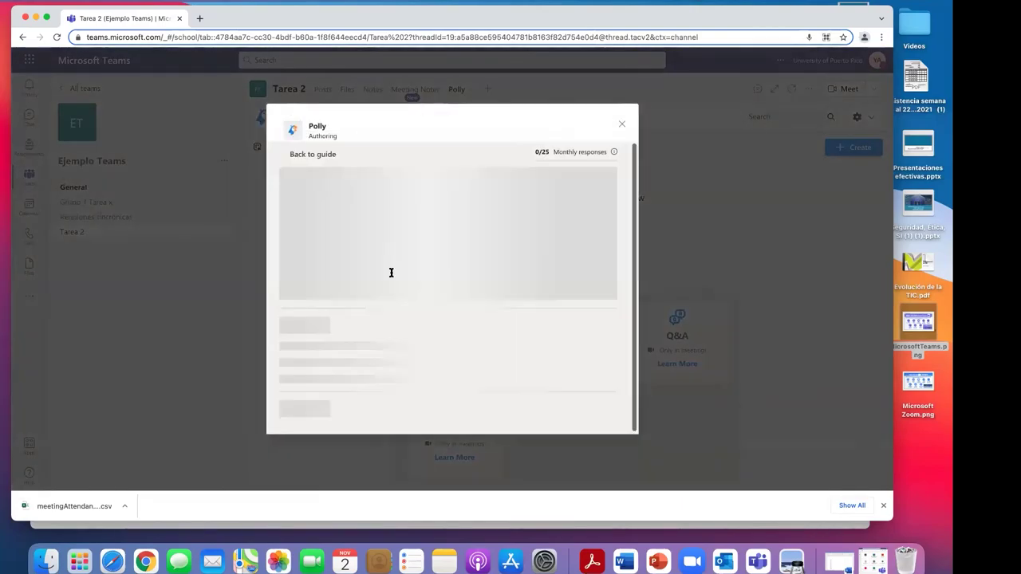
left_click(323, 224)
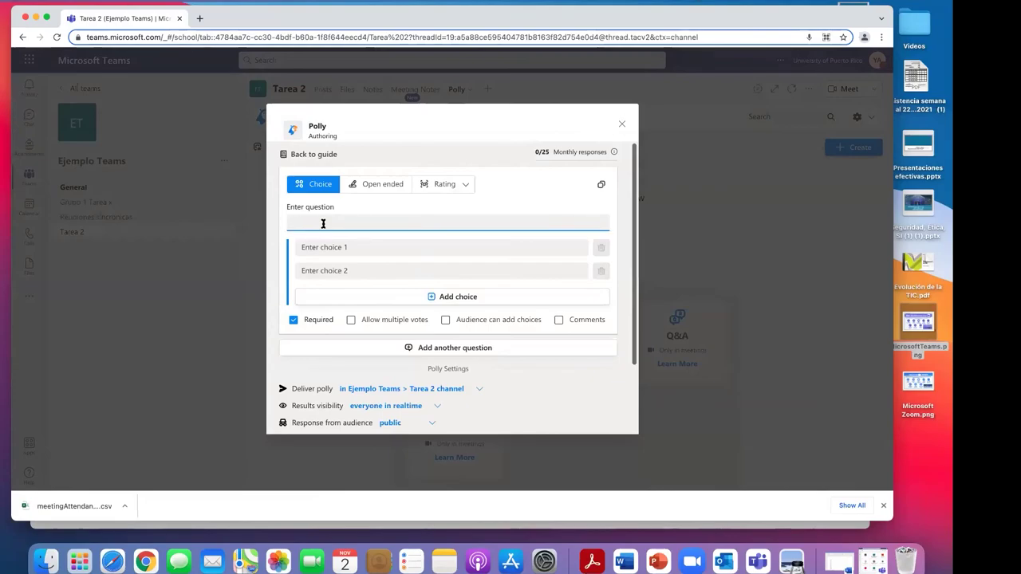
type("Pregufna")
key("BackSpace")
key("BackSpace")
key("BackSpace")
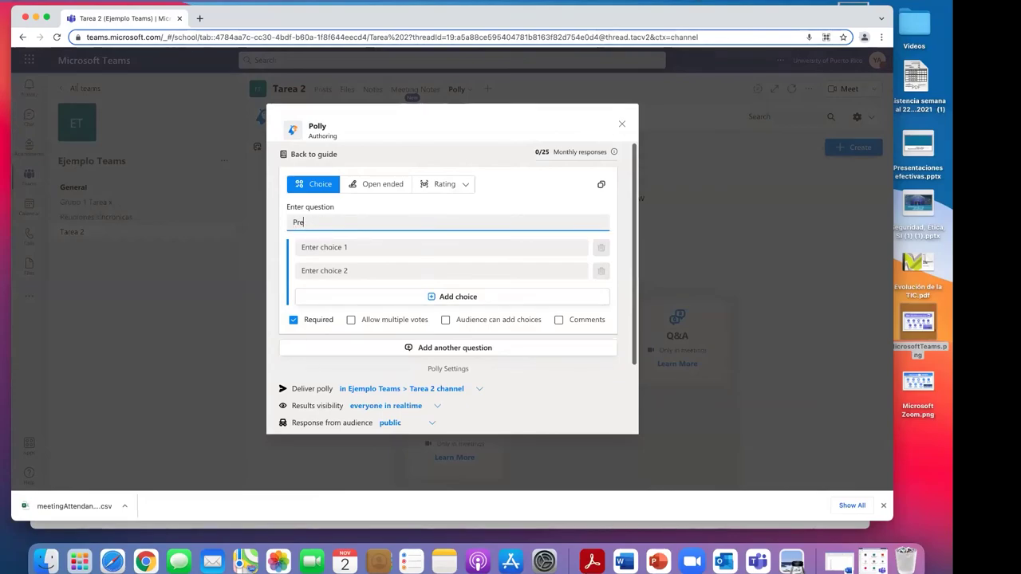
type("unta 1")
Step: Enter "casa" and "carro" as the two answer choices of the poll question
left_click(320, 248)
type("c")
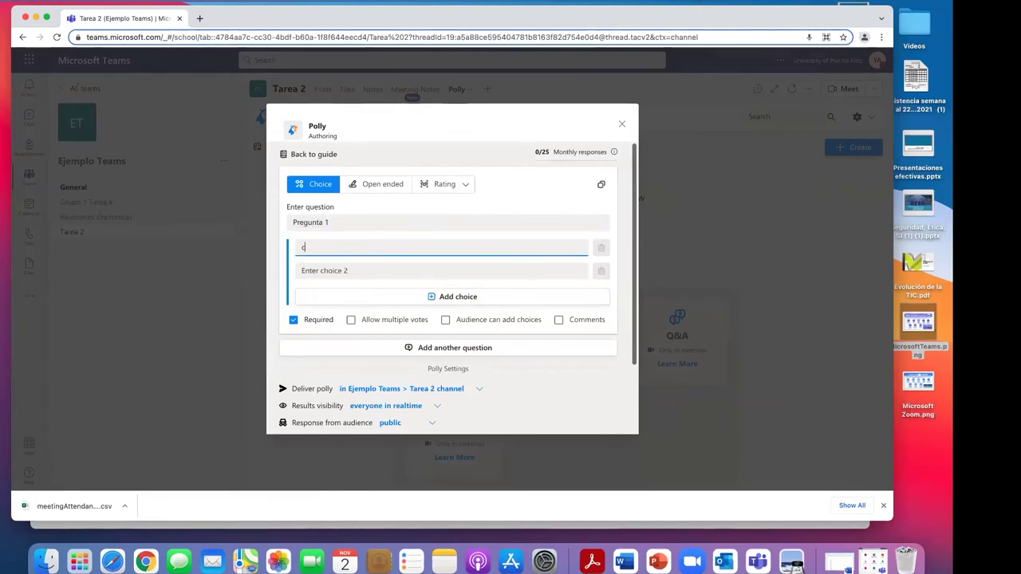
type("asa")
left_click(310, 270)
type("carro")
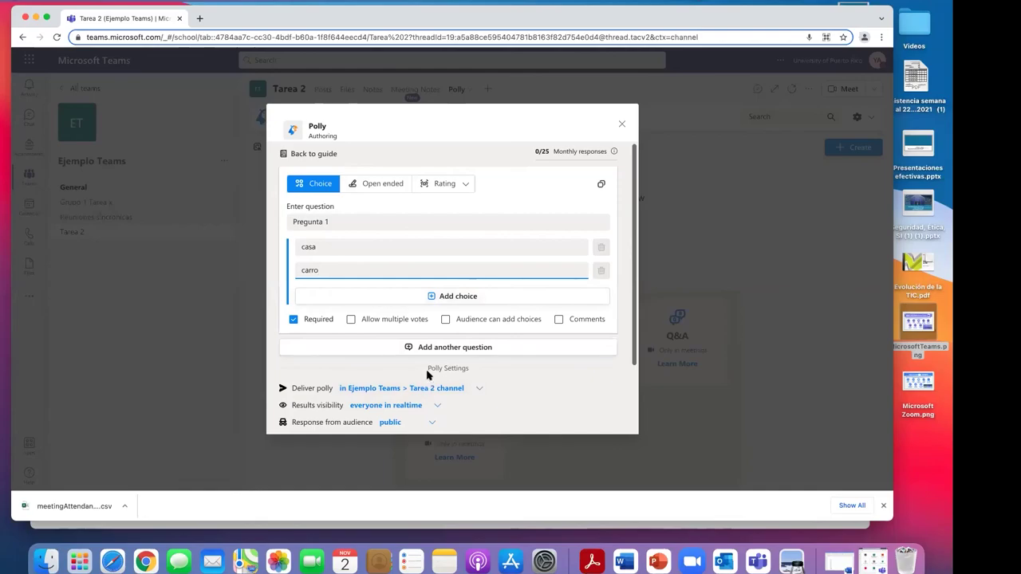
Step: Set the poll's delivery to a direct message to all members of Ejemplo Teams, send it and close the authoring dialog
left_click(356, 389)
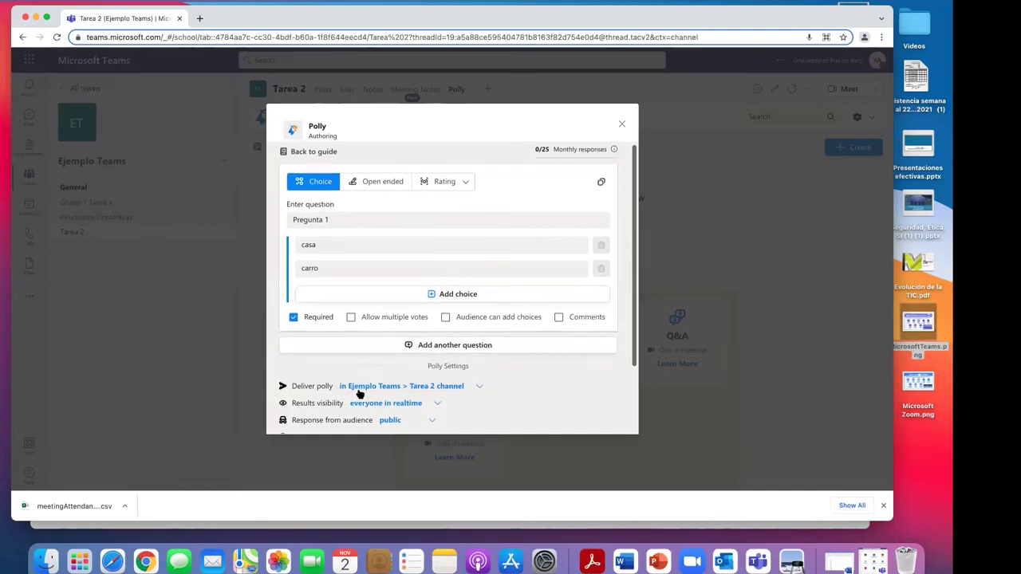
left_click(370, 361)
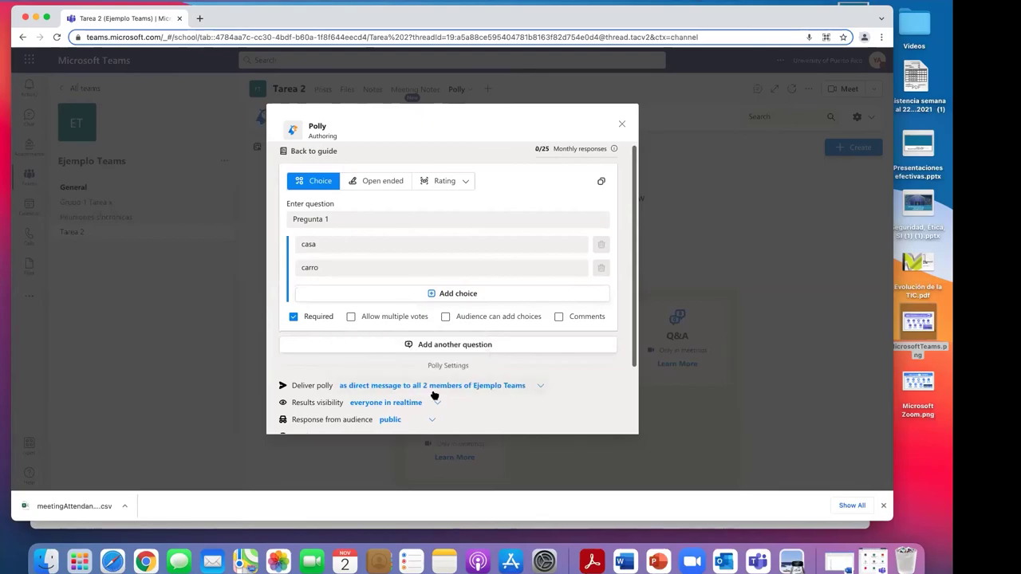
scroll(447, 419, "down", 3)
left_click(572, 412)
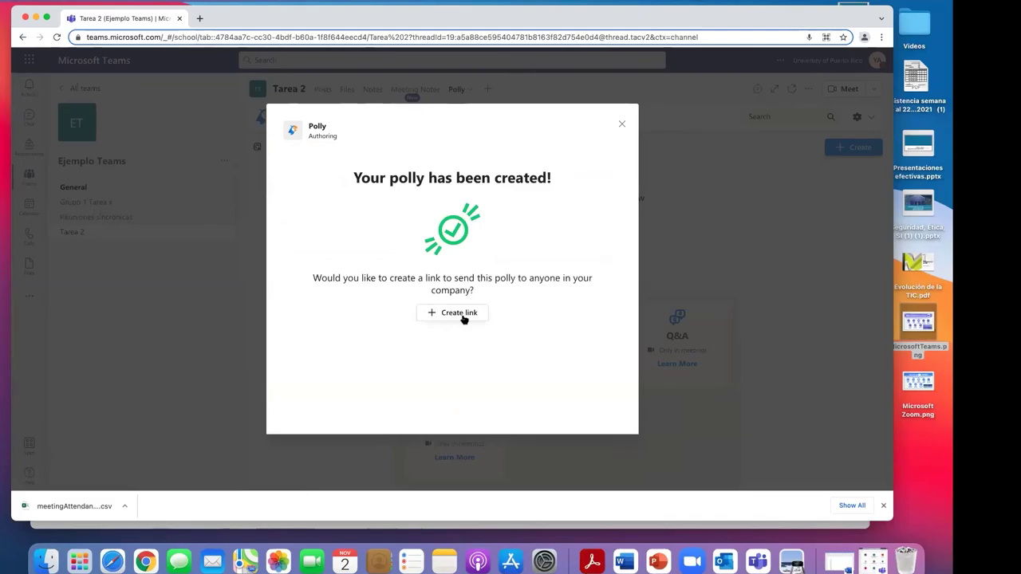
left_click(622, 128)
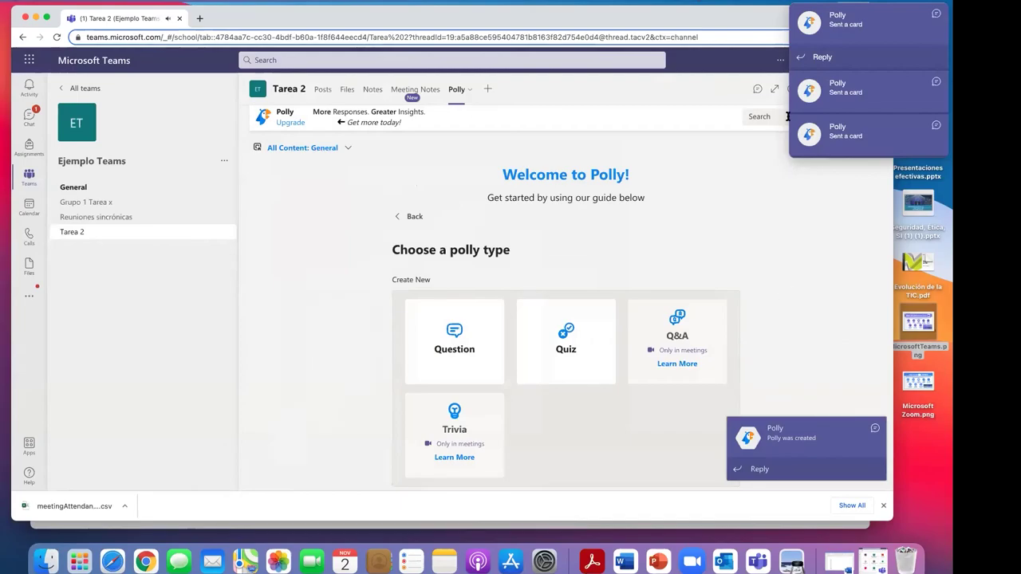
Step: Check the Tarea 2 channel's posts and the Polly chat for the delivered poll
left_click(72, 232)
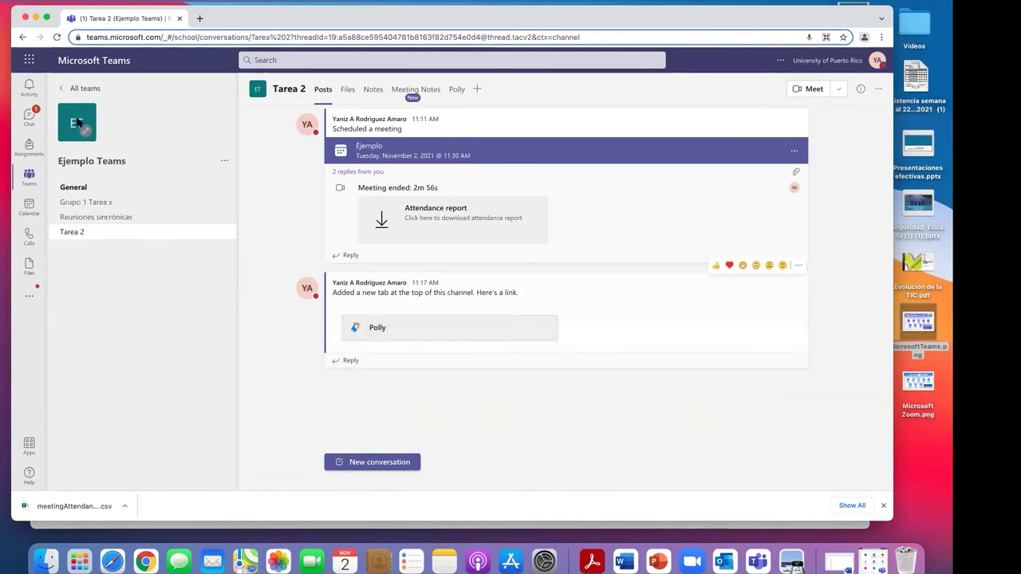
left_click(28, 118)
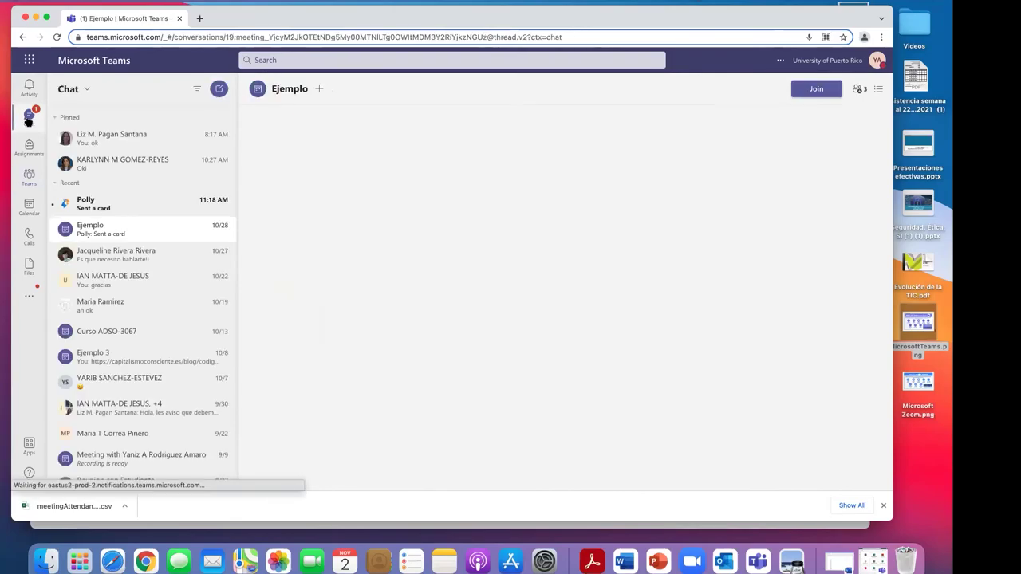
left_click(97, 205)
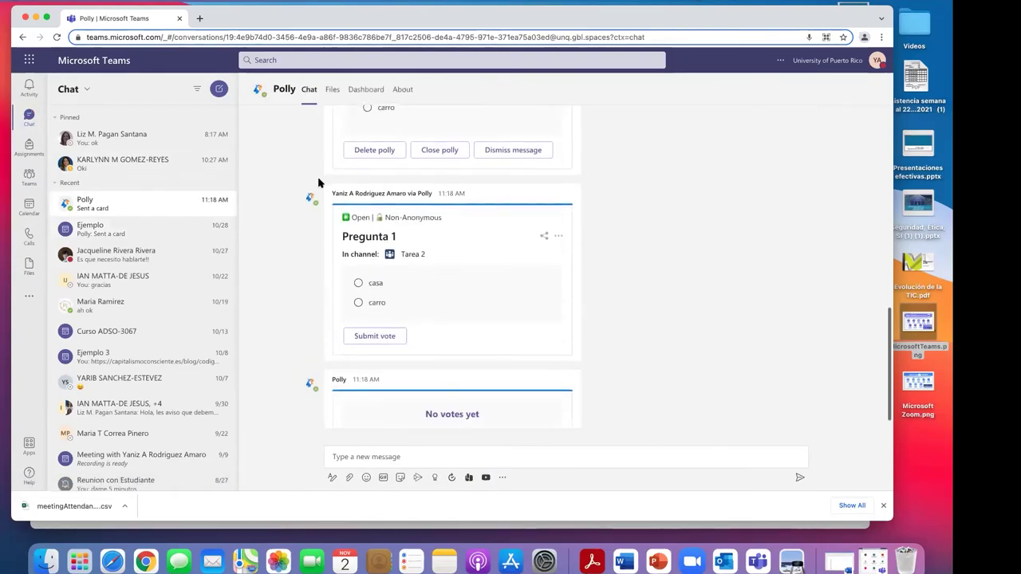
mouse_move(283, 100)
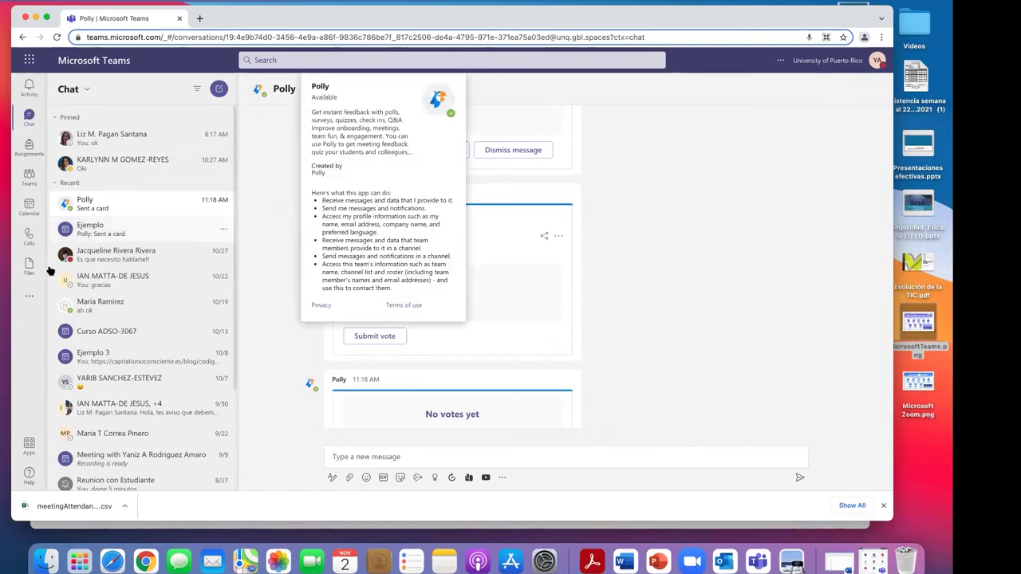
Step: Return to the Tarea 2 channel and show its files
left_click(30, 179)
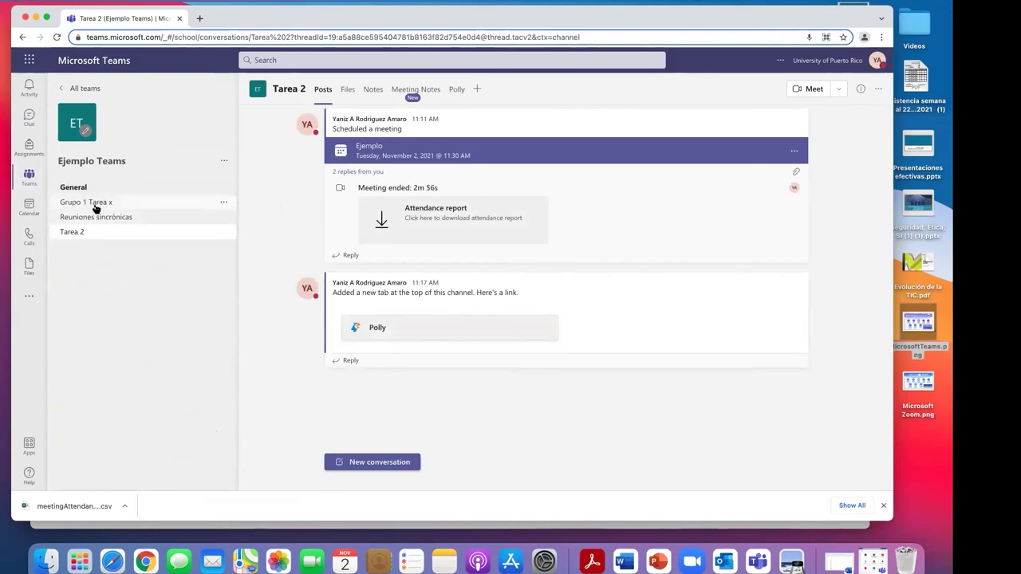
left_click(348, 90)
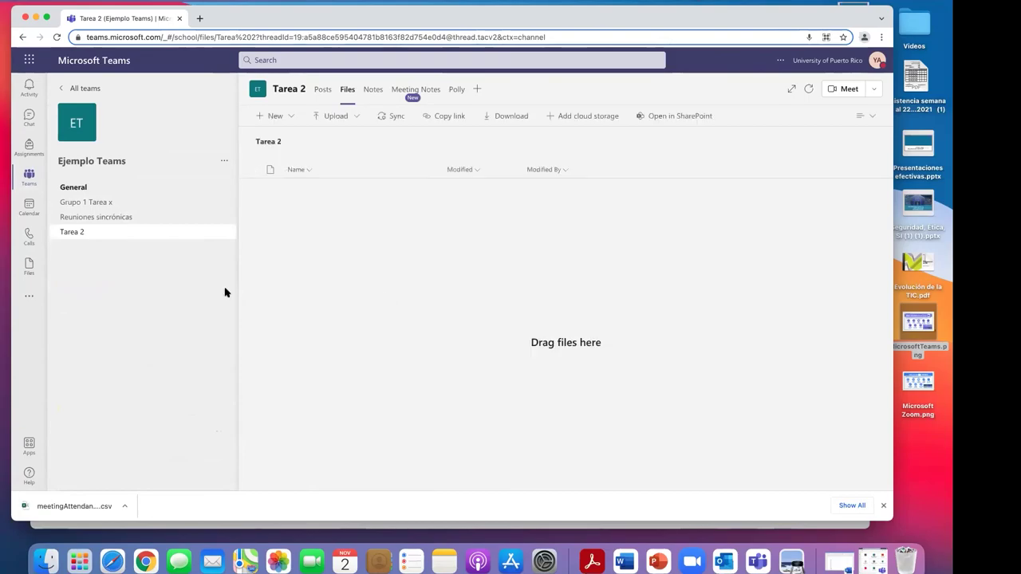